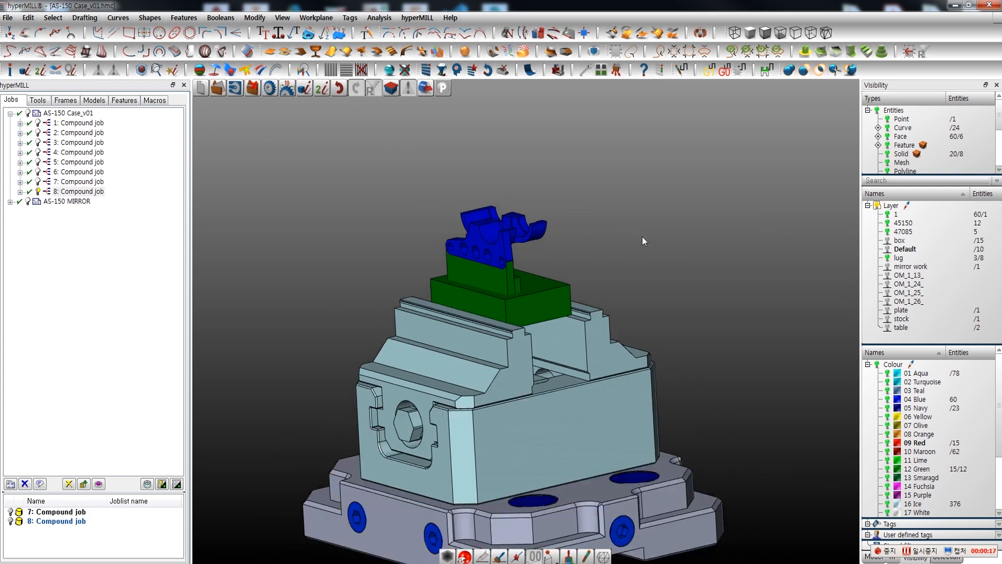
Show the plate and table layers to view the whole machine setup, and hide both layers again.
left_click(887, 310)
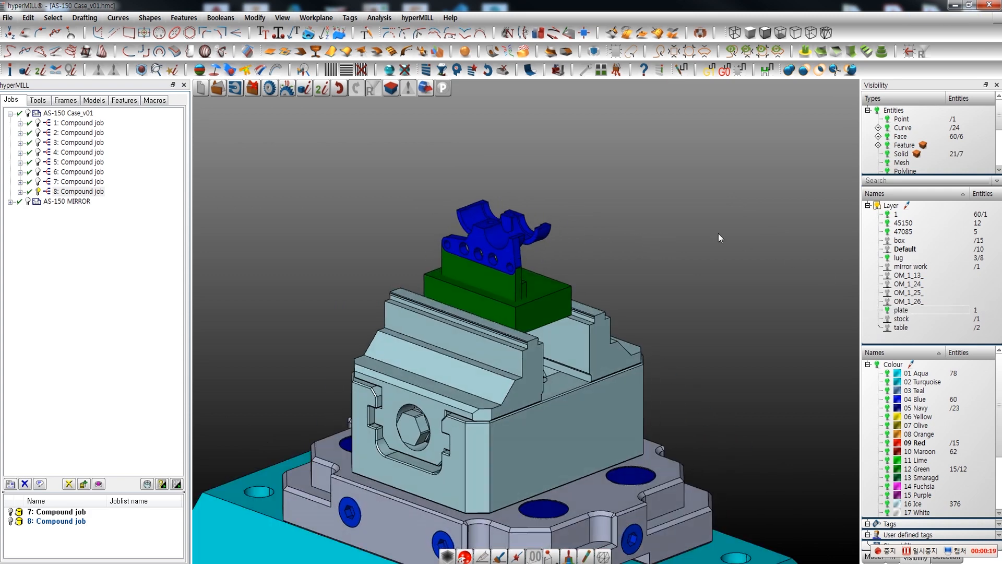
scroll(718, 234, "down", 4)
middle_click_drag(704, 265, 728, 255)
left_click(887, 329)
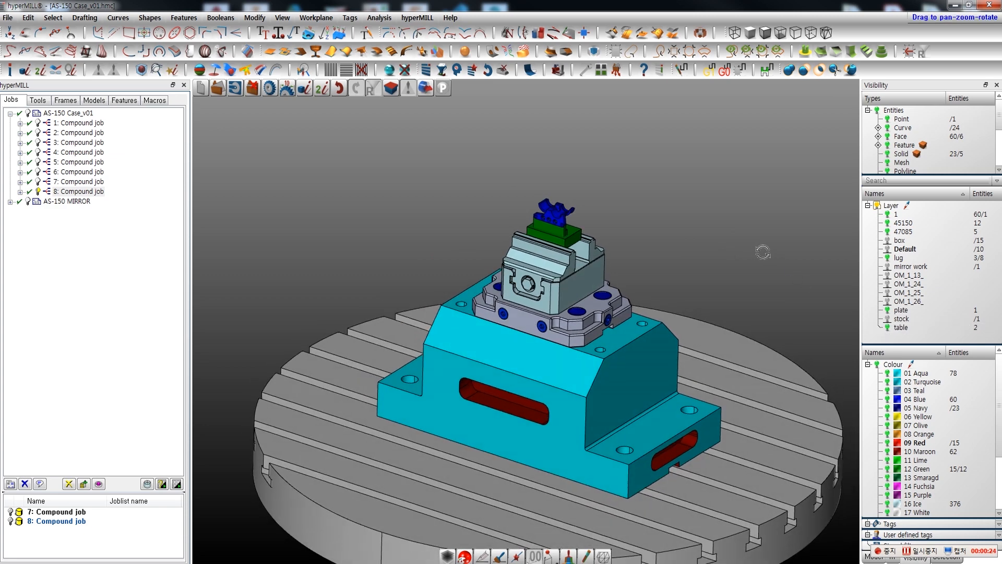
left_click(887, 328)
left_click(887, 311)
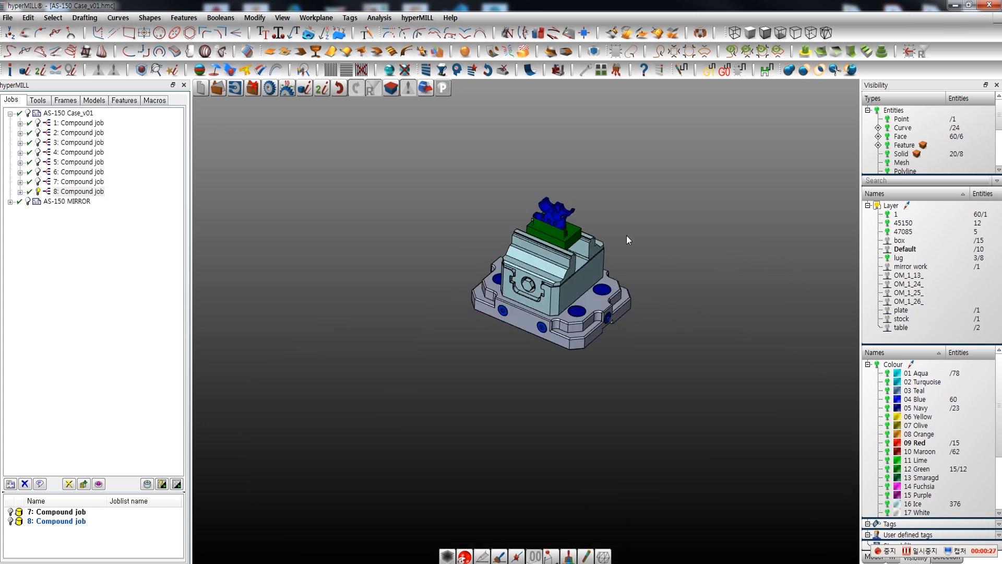
Add a new compound job after compound job 8, keeping its default name.
scroll(668, 256, "up", 4)
middle_click_drag(684, 256, 685, 235)
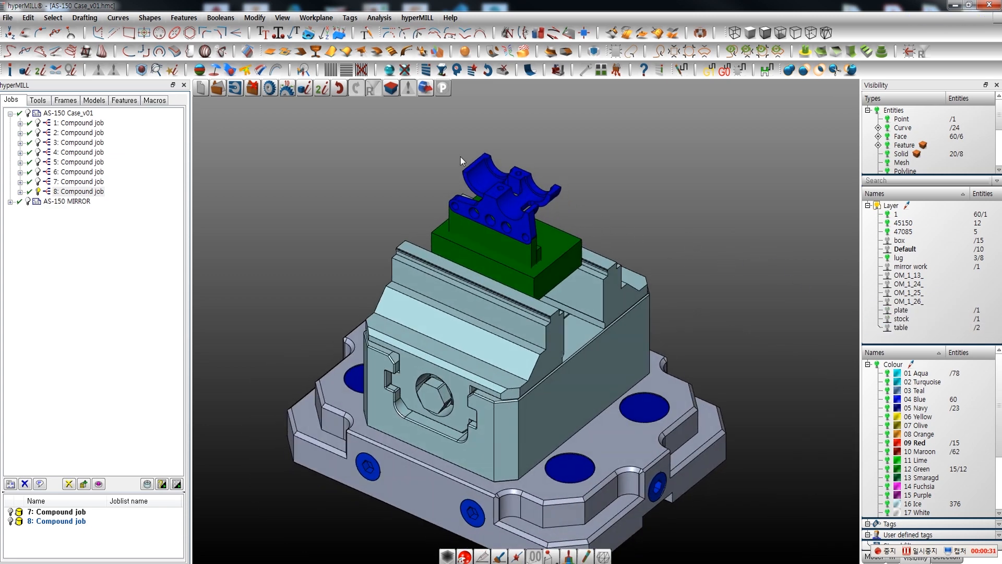
scroll(519, 144, "up", 4)
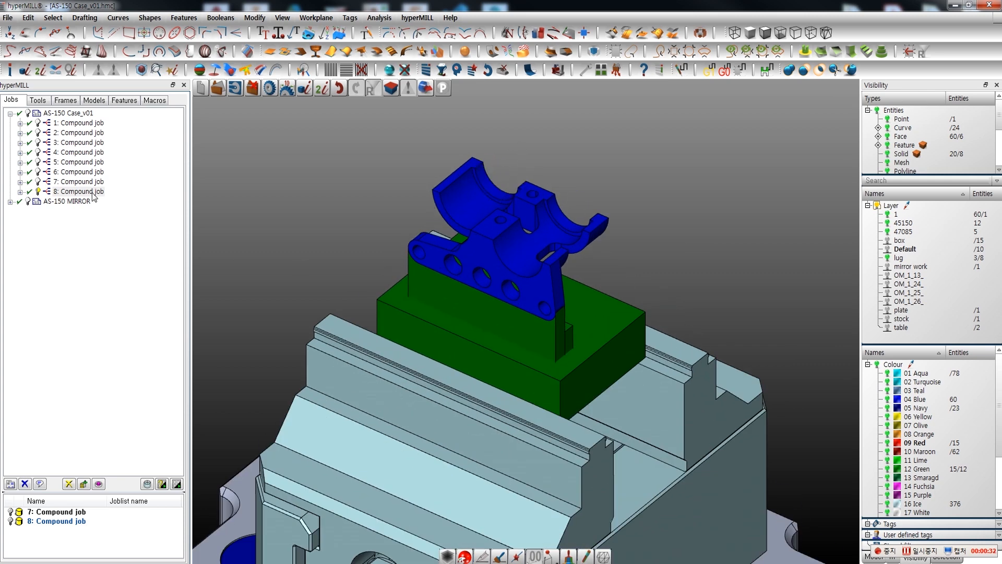
right_click(94, 196)
mouse_move(130, 205)
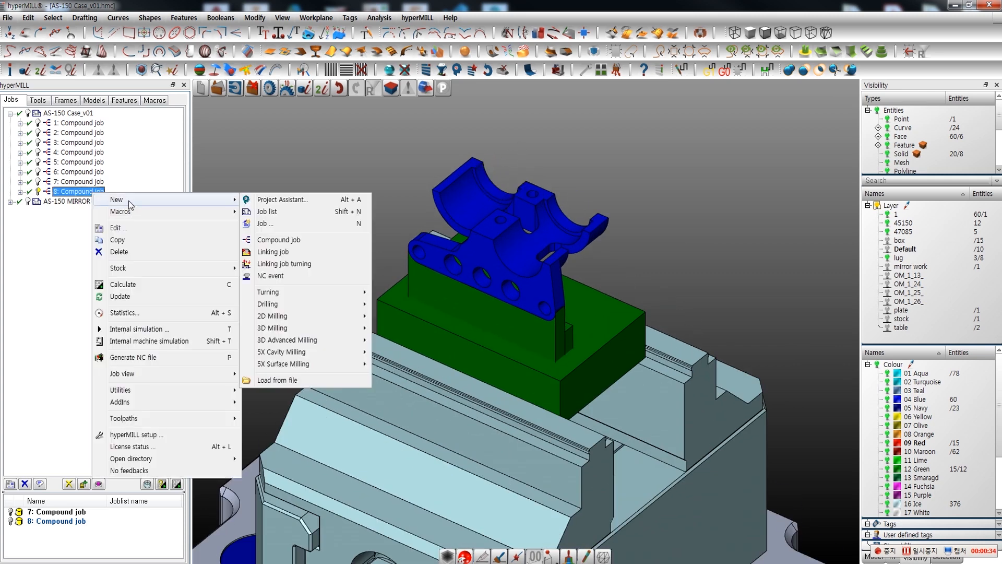
left_click(267, 239)
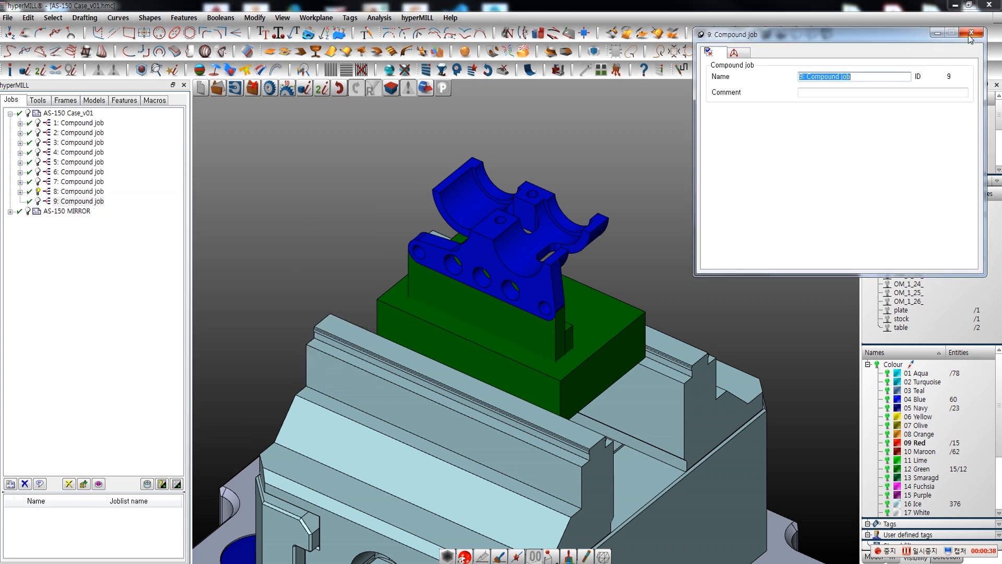
left_click(971, 33)
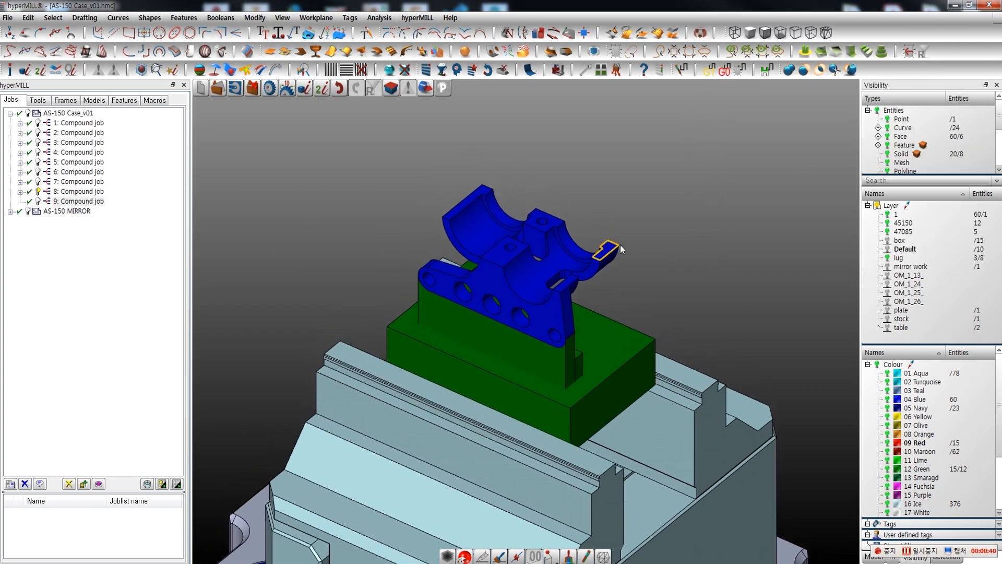
Add a 5X Contouring job from the 5X Surface Milling cycles under compound job 9.
scroll(628, 228, "up", 2)
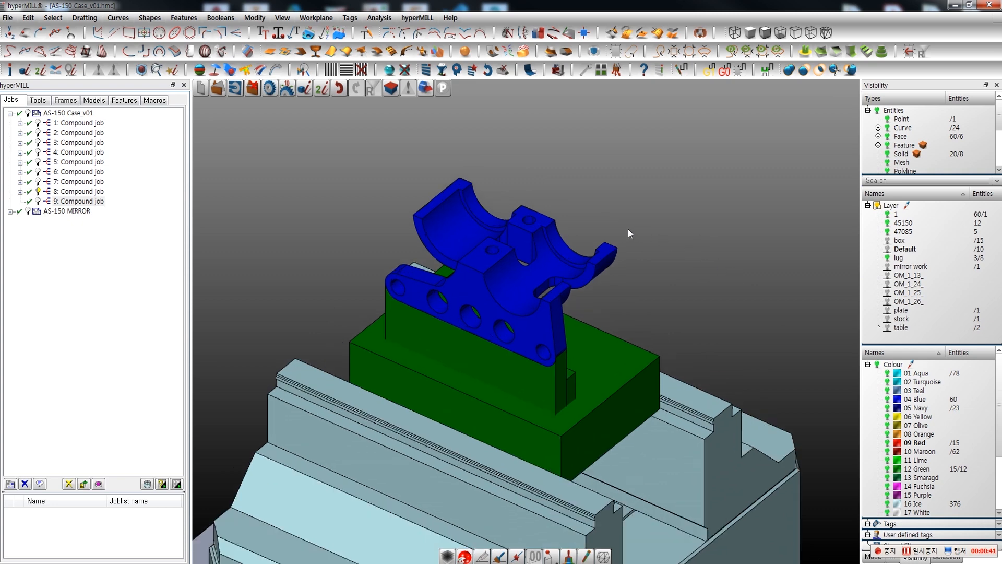
right_click_drag(666, 238, 669, 237)
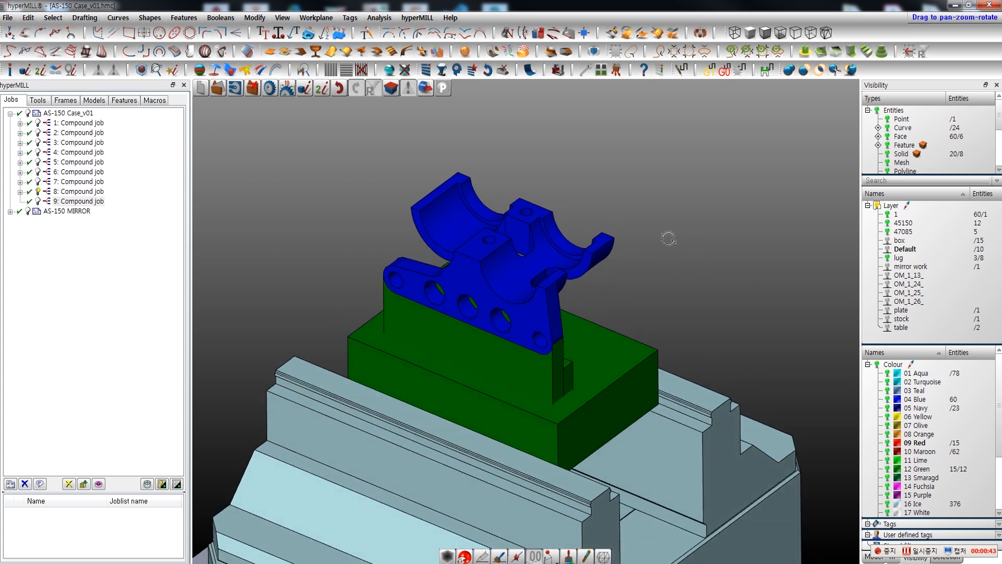
middle_click_drag(687, 252, 705, 276)
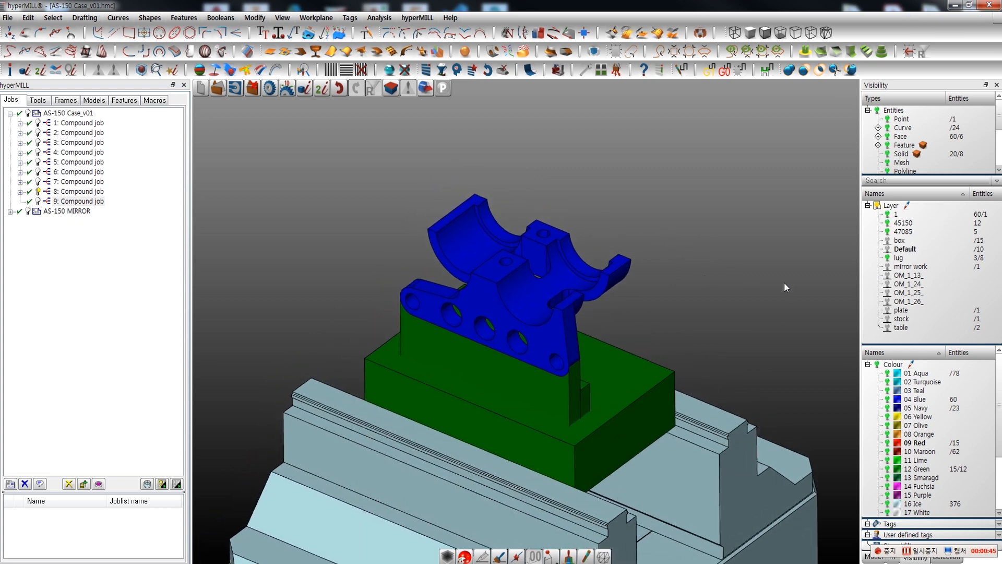
right_click(97, 203)
mouse_move(129, 211)
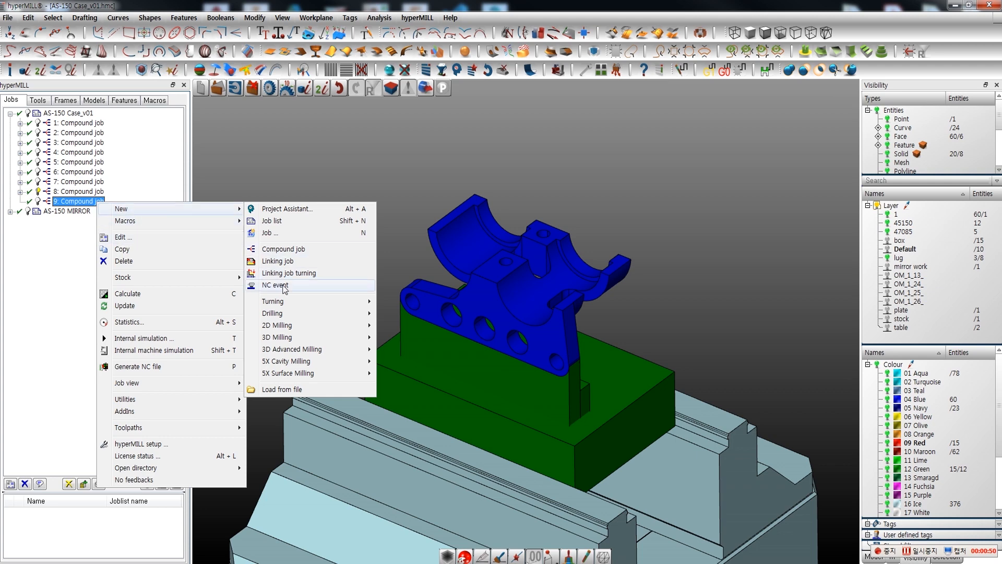
mouse_move(282, 375)
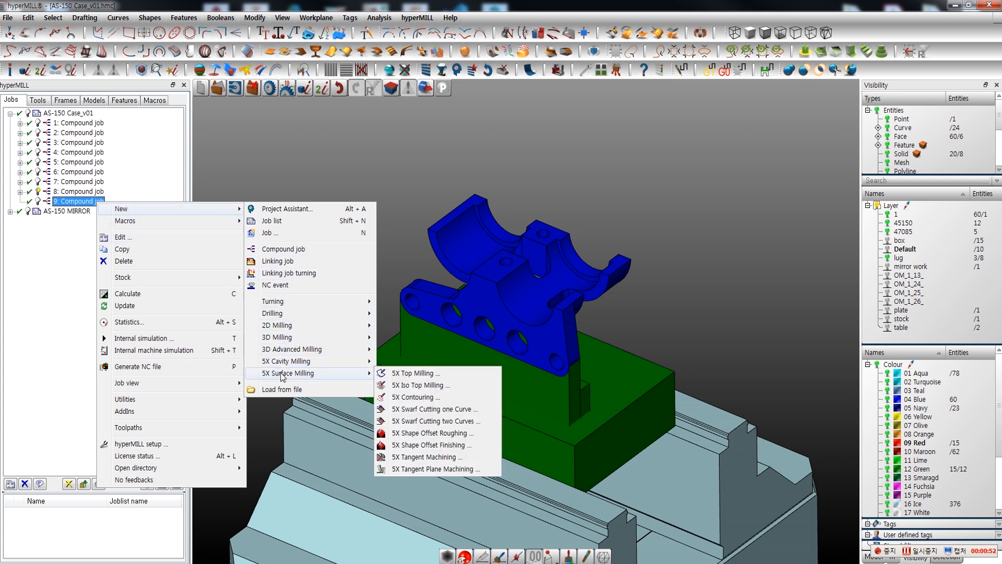
left_click(397, 400)
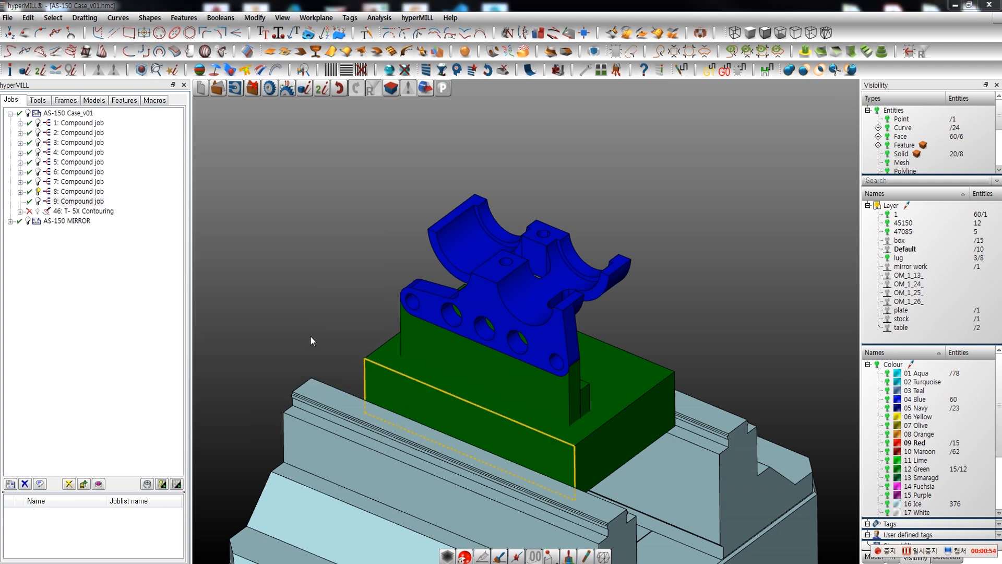
Assign the ø2 ball mill, tool 9, to the contouring job and check its tool and holder geometry.
left_click(753, 88)
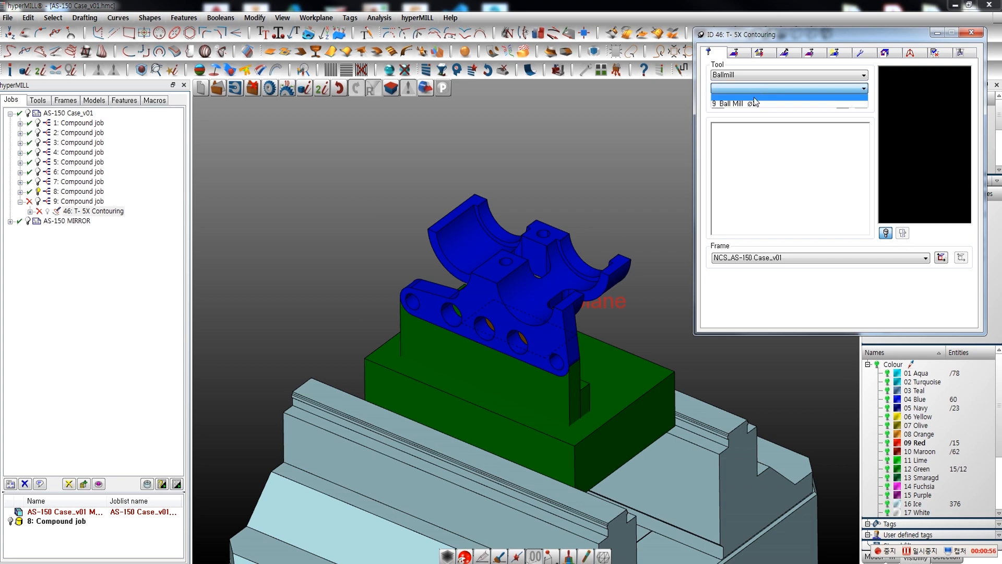
left_click(753, 103)
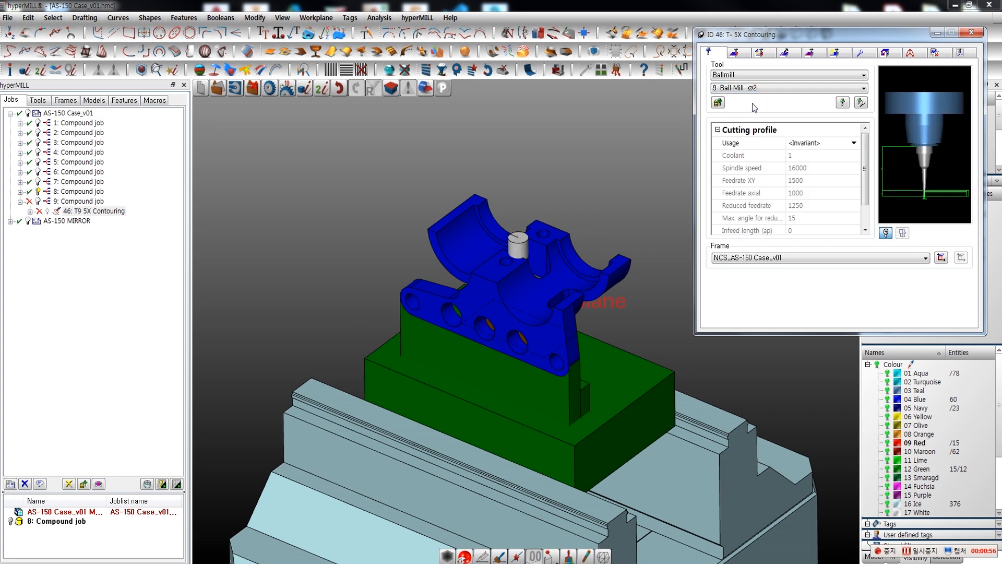
left_click(861, 103)
scroll(804, 465, "up", 3)
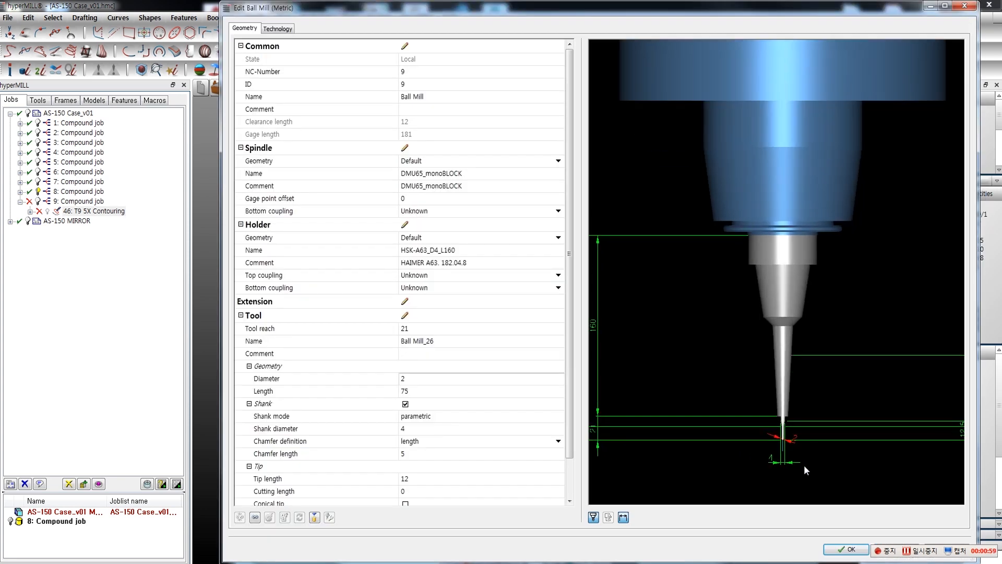
scroll(804, 465, "up", 2)
scroll(804, 465, "up", 2)
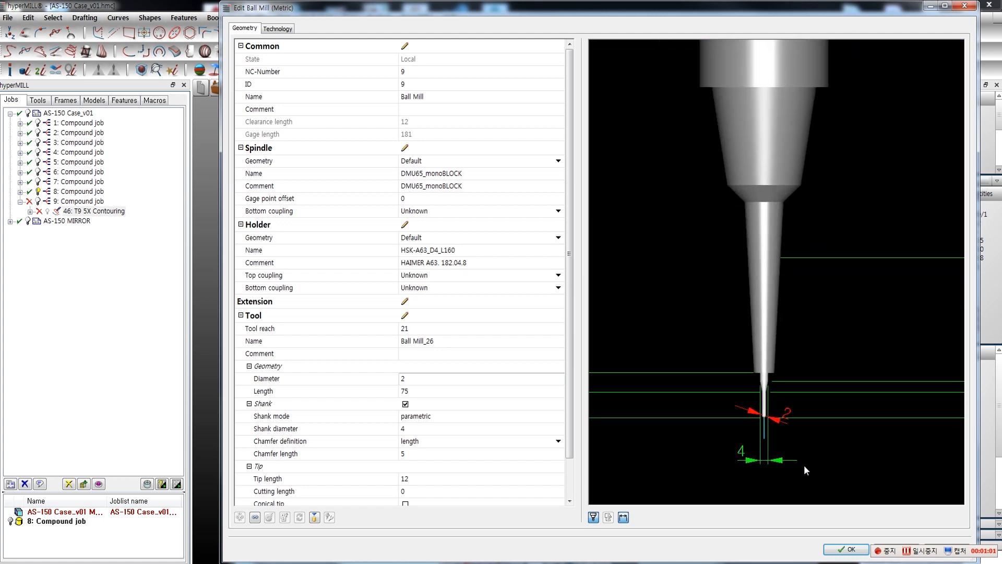
left_click(847, 551)
Select the curved inner edge of the blue part's half-round seat as the machining contour.
left_click(735, 53)
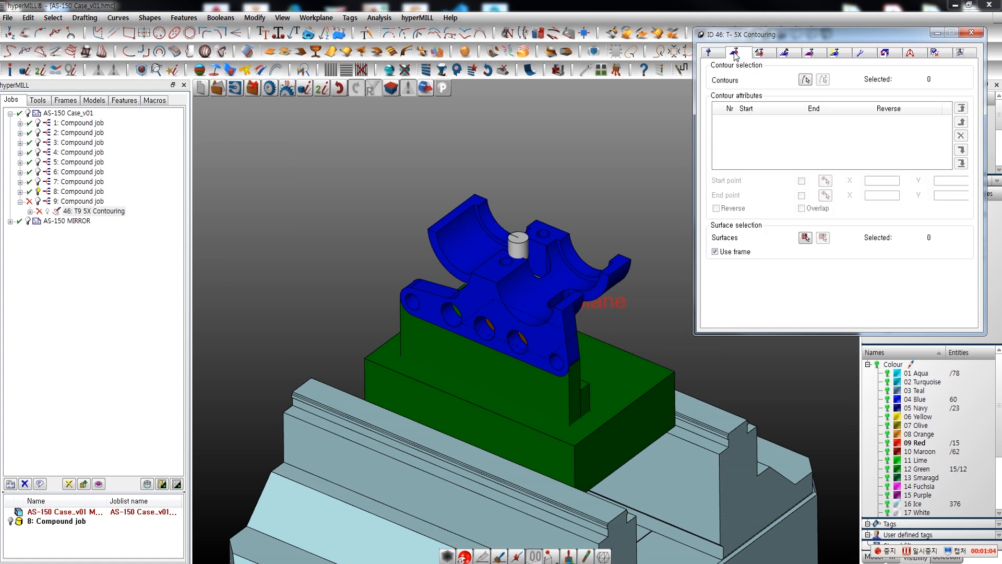
left_click(806, 80)
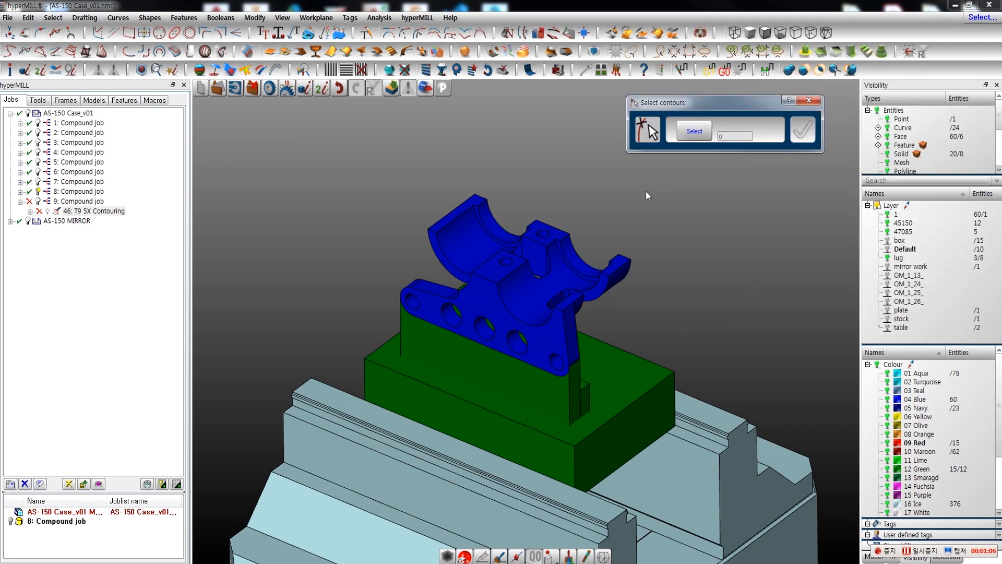
middle_click_drag(647, 191, 634, 246)
scroll(634, 246, "up", 3)
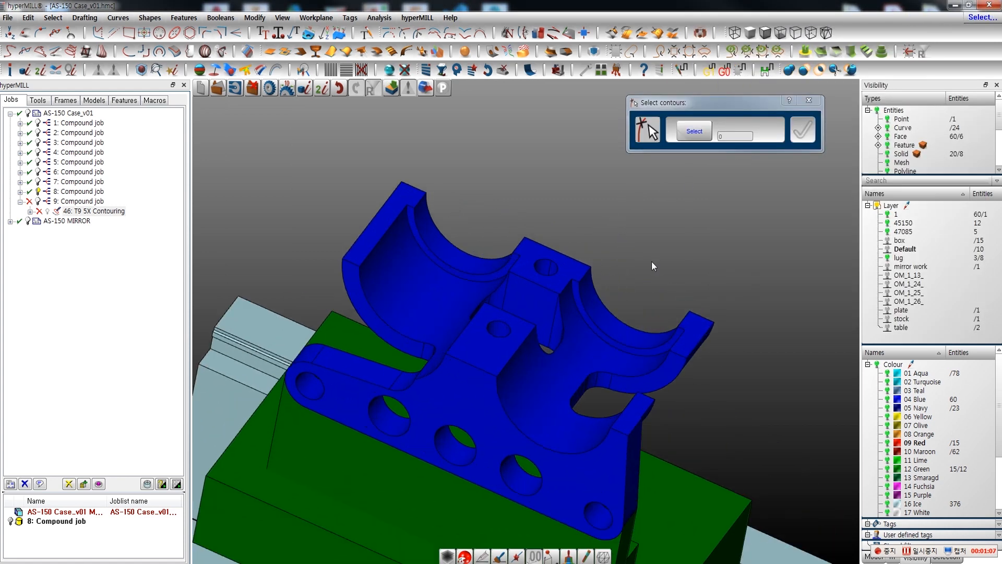
left_click(603, 330)
left_click(802, 129)
middle_click_drag(630, 239, 599, 229)
Set the contouring job's frame to 1111.
left_click(710, 54)
left_click(756, 258)
left_click(737, 267)
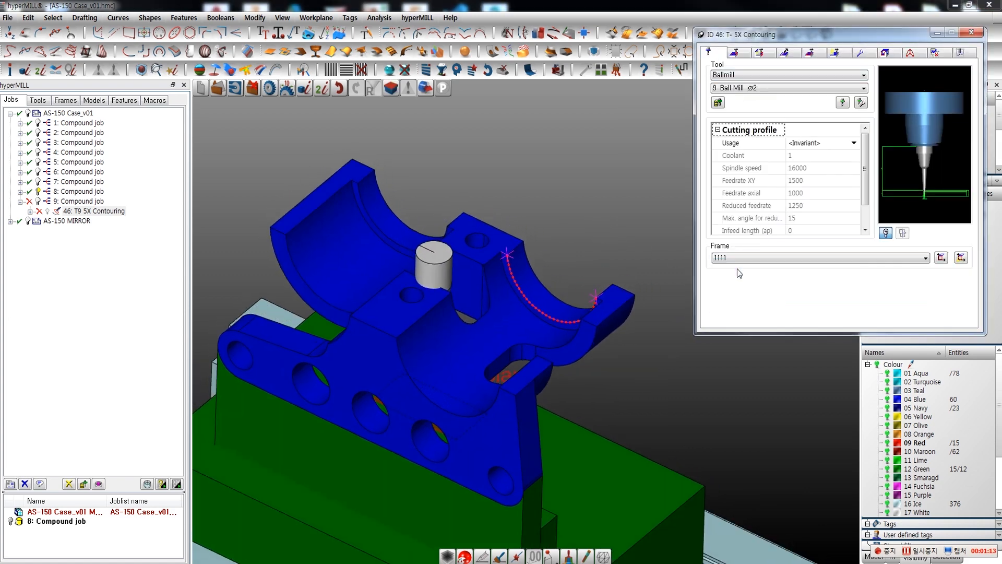
mouse_move(642, 269)
middle_mouse_down()
mouse_move(598, 267)
mouse_move(606, 291)
middle_mouse_up()
Set the axial offset to -0.1, the clearance plane to 20 and the clearance distance to 5.
left_click(735, 53)
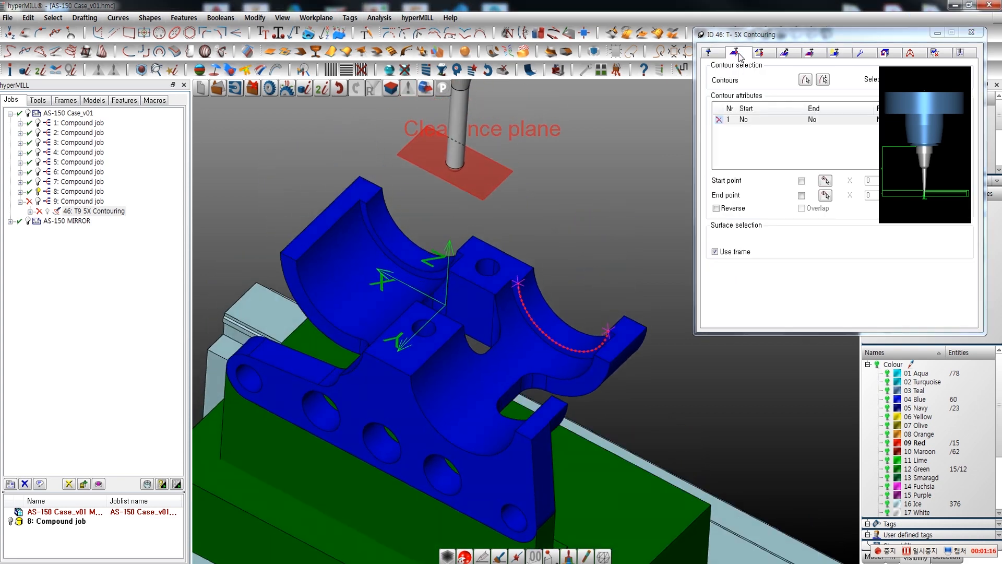
left_click(759, 53)
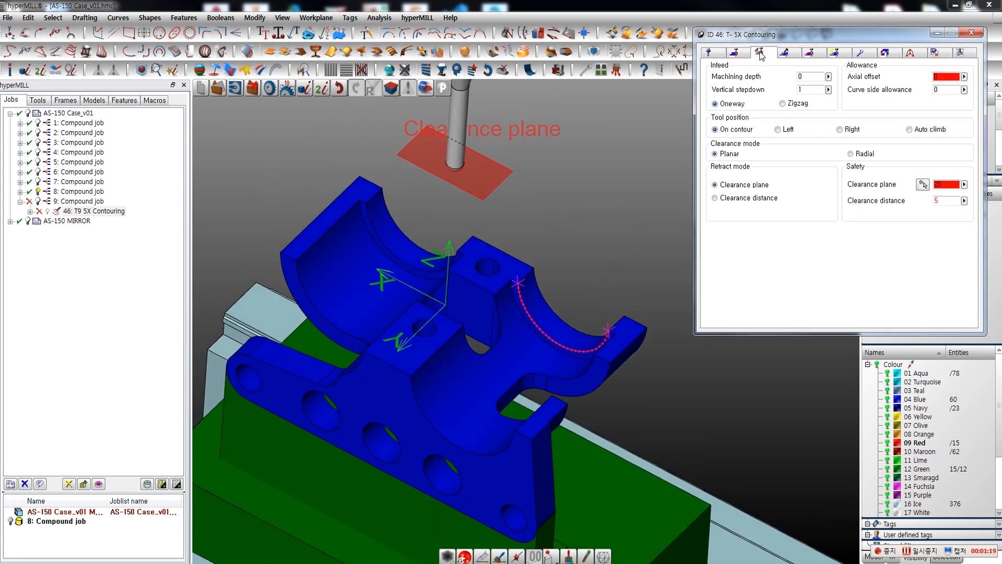
left_click(811, 91)
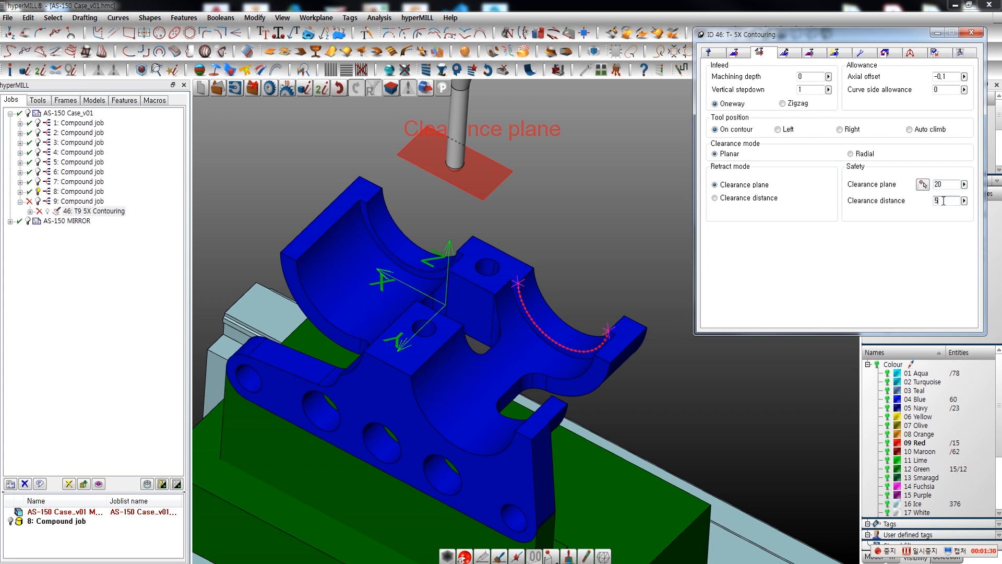
Select the desired tilt angle value for the lead angle strategy, and set linear axial approach and retract macros with length 3.
left_click(784, 53)
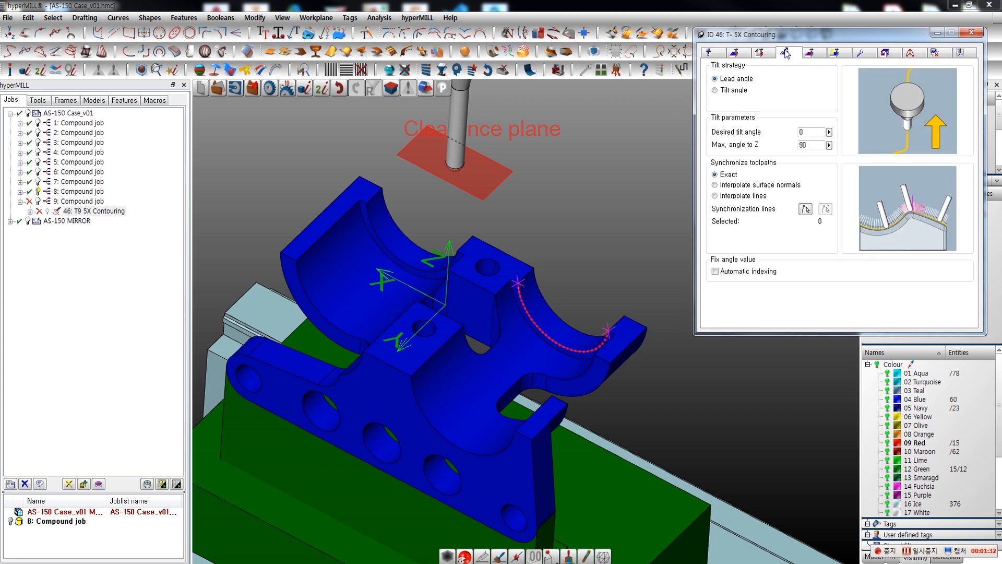
double_click(817, 133)
left_click(810, 53)
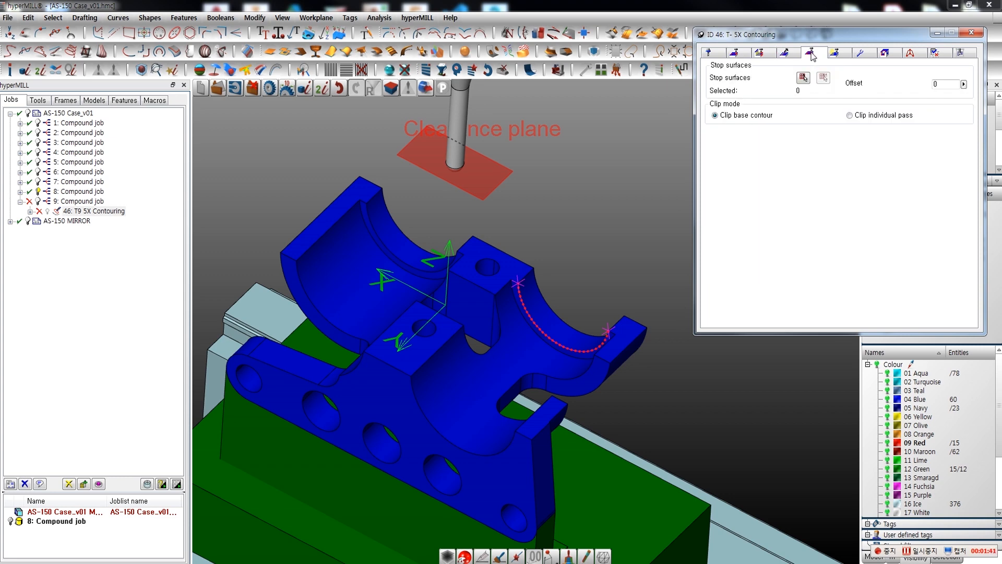
left_click(836, 55)
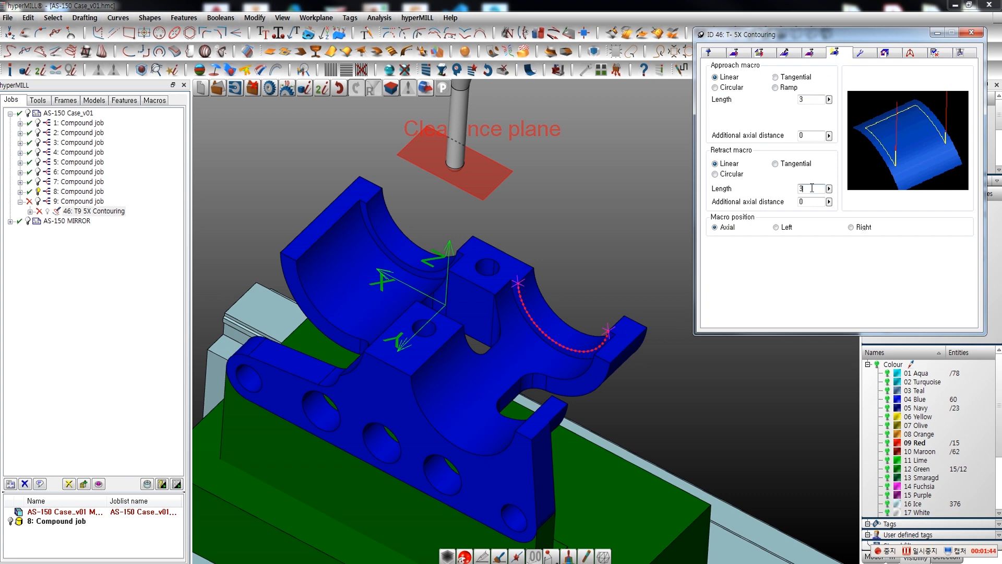
left_click(732, 229)
Set the clearance feedrate of the contouring job's linking movement to 10.
left_click(860, 53)
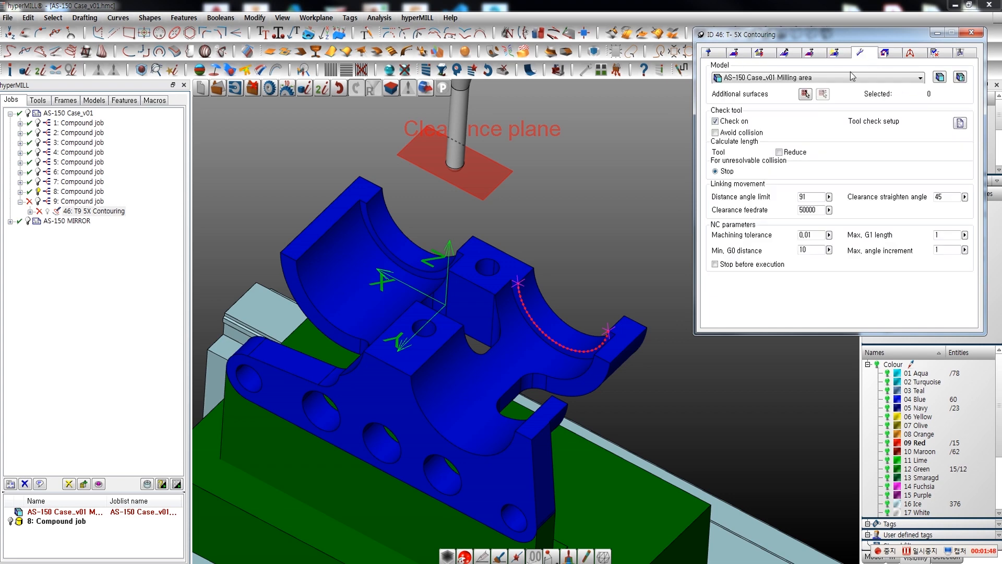
left_click_drag(818, 210, 776, 210)
type("10")
Set the tool axis display in the job's toolpath visualization to Small.
left_click(886, 53)
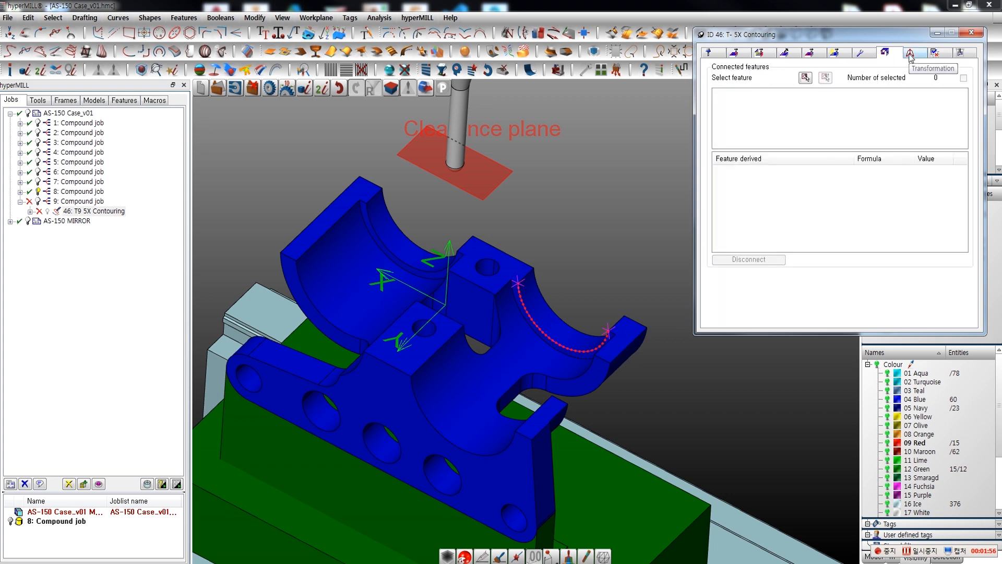
left_click(911, 53)
left_click(935, 53)
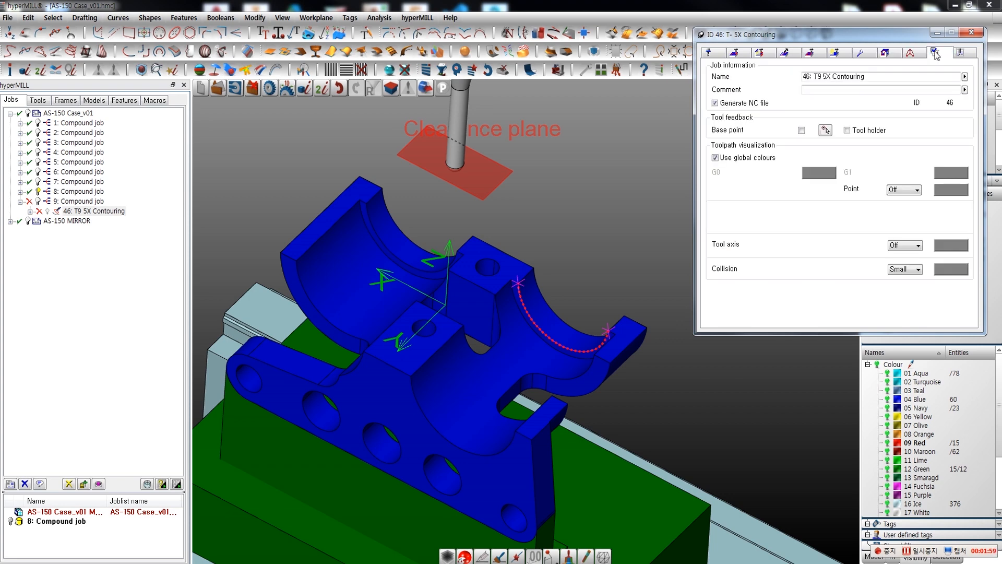
left_click(918, 246)
left_click(906, 260)
Try to calculate the 5X Contouring job.
right_click(756, 36)
left_click(783, 43)
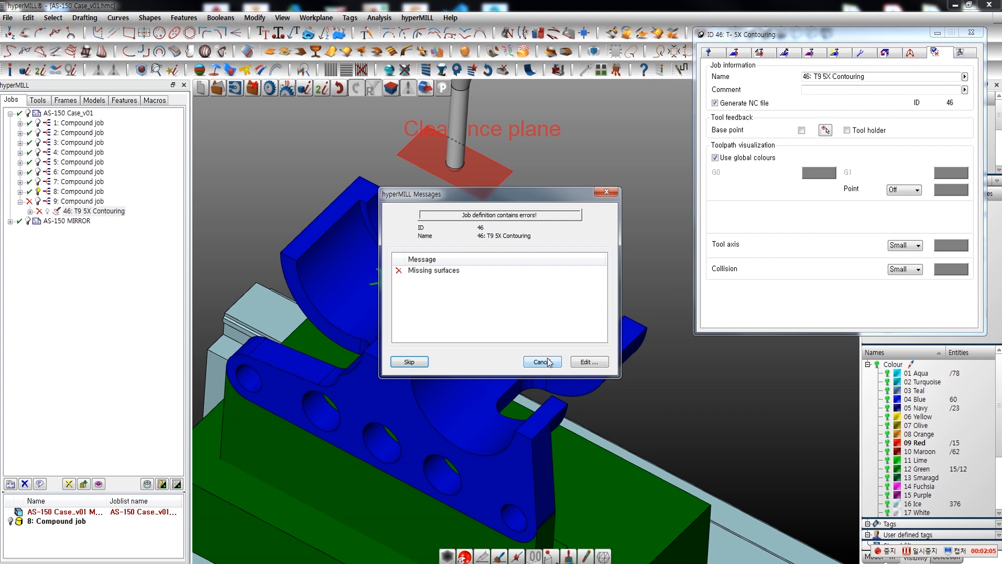
left_click(607, 192)
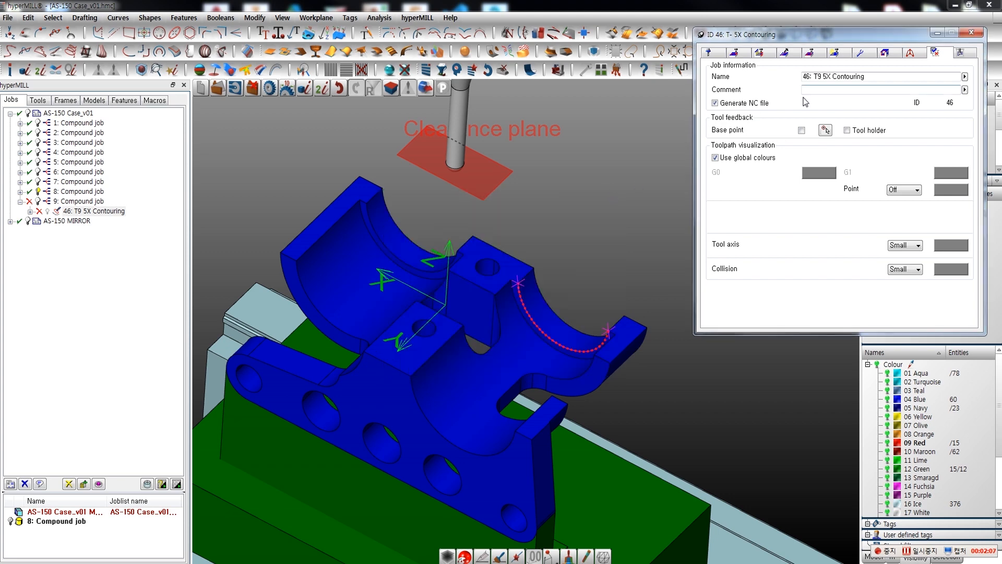
Assign the curved seat face next to the selected contour as the 5X Contouring job's surface.
left_click(734, 52)
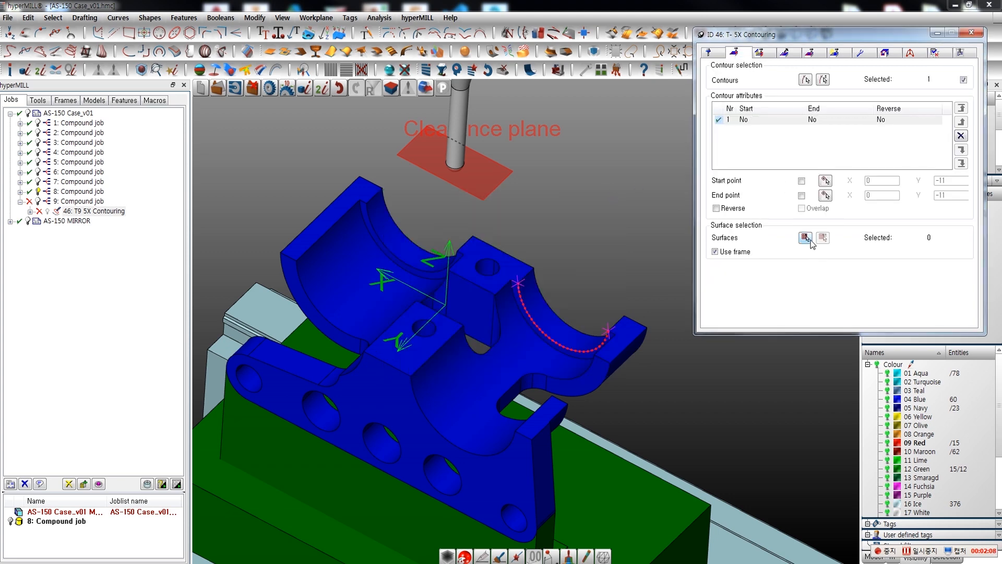
left_click(806, 237)
left_click(574, 314)
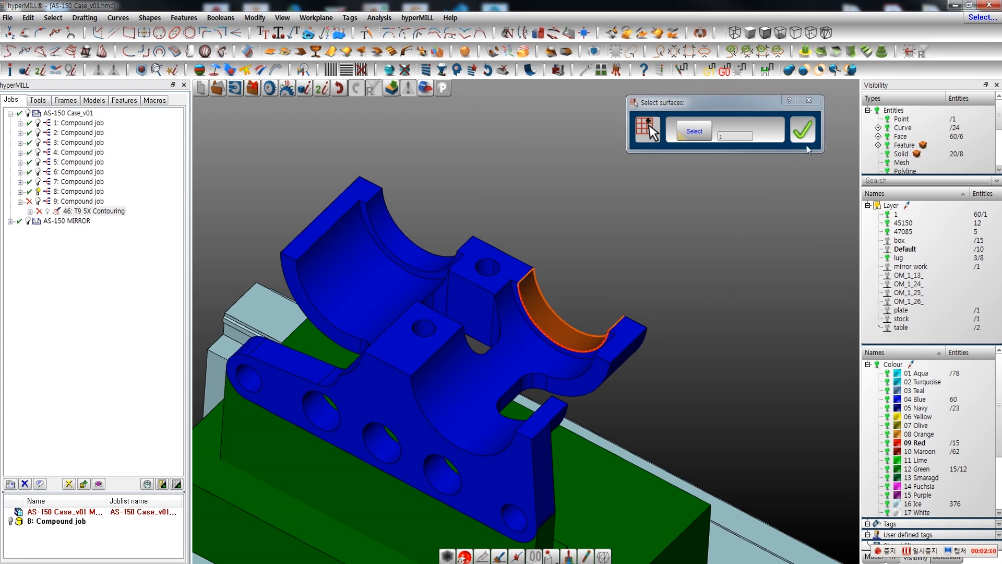
left_click(809, 139)
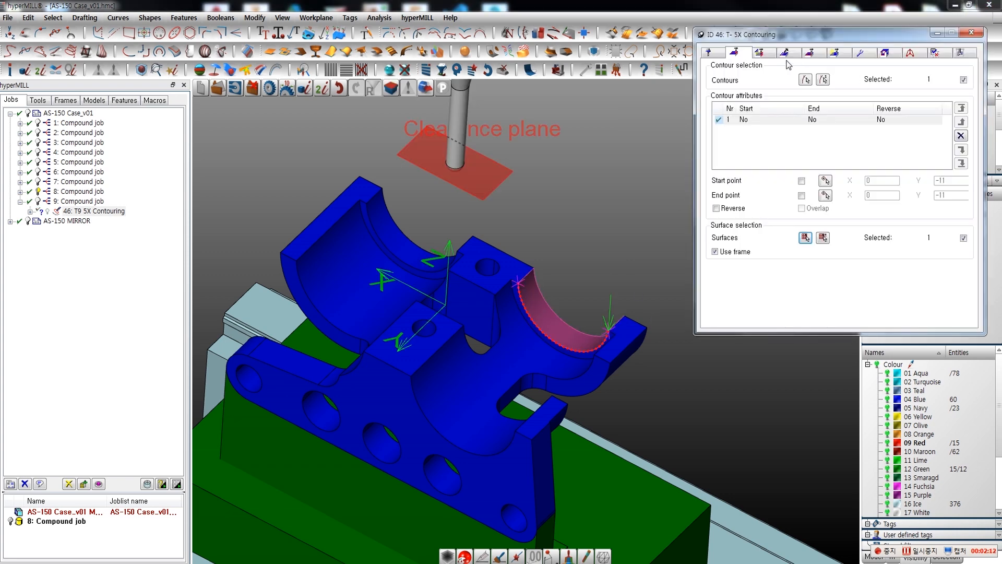
Calculate the 5X Contouring job with the seat surface assigned and examine its toolpath along the curved seat.
right_click(766, 36)
left_click(788, 41)
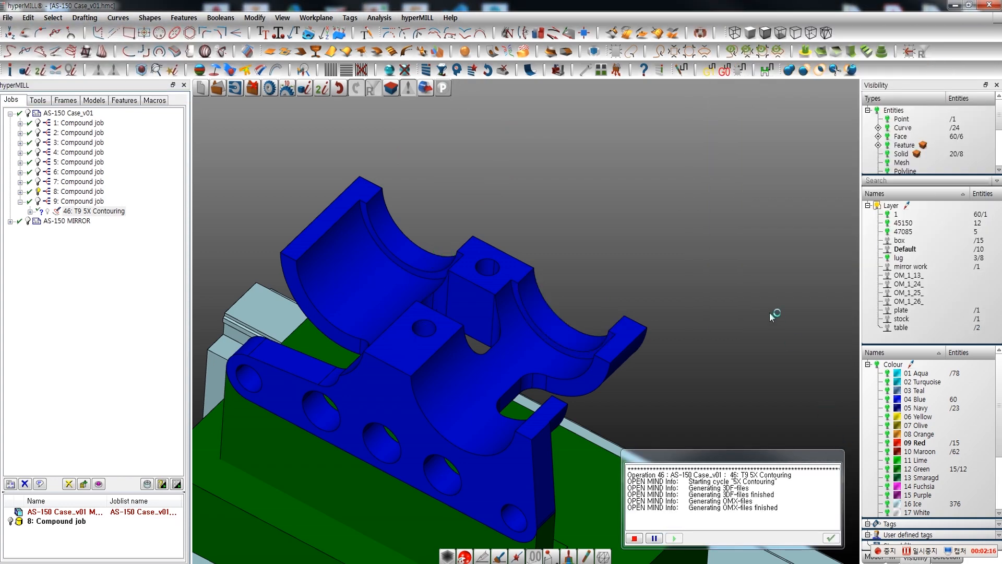
middle_click_drag(737, 303, 674, 300)
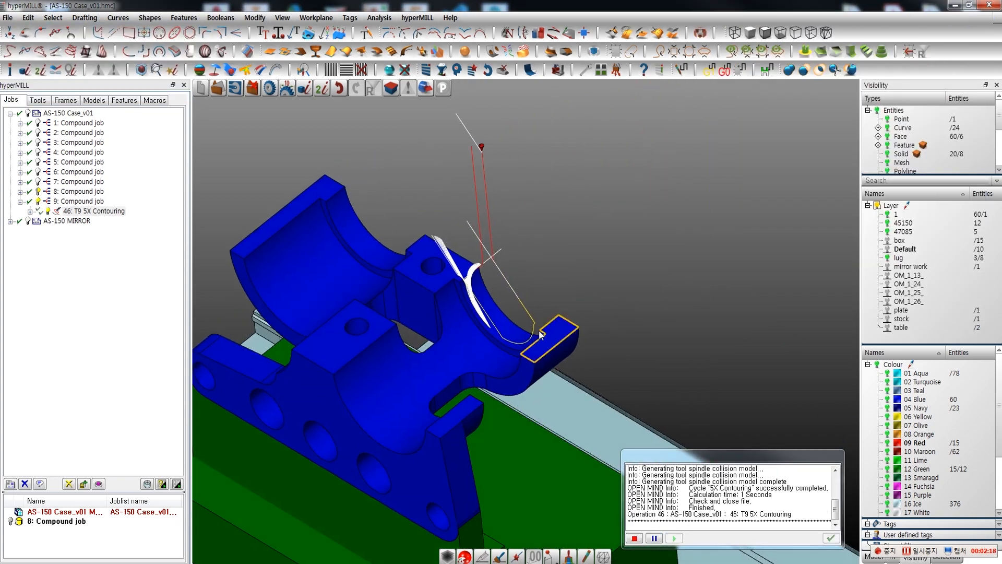
scroll(504, 327, "up", 3)
middle_click_drag(504, 323, 705, 263)
scroll(600, 250, "down", 4)
Reopen the 46: T9 5X Contouring job and set its tilt strategy to Tilt angle.
double_click(112, 212)
middle_click_drag(608, 326, 584, 345)
left_click(736, 54)
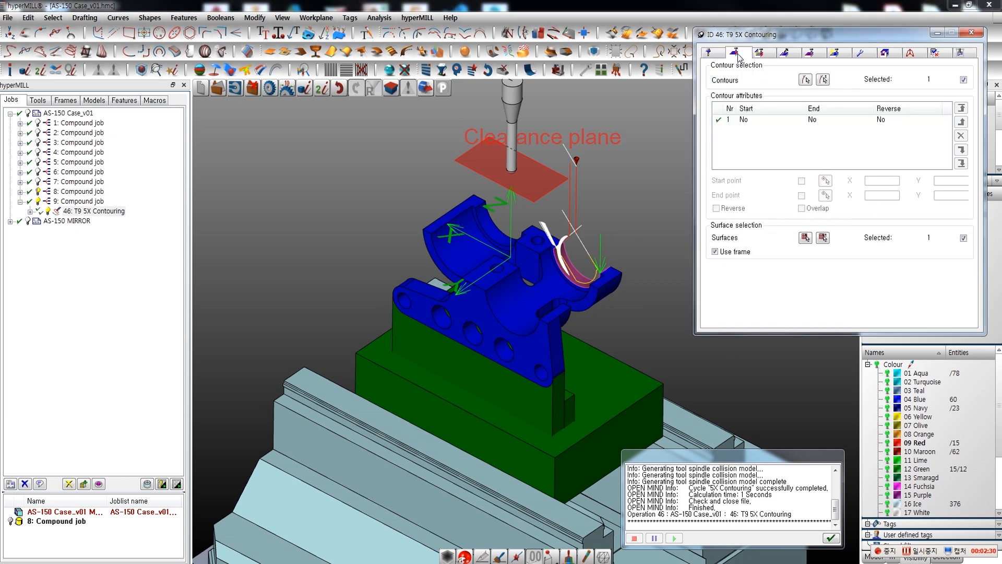
left_click(748, 120)
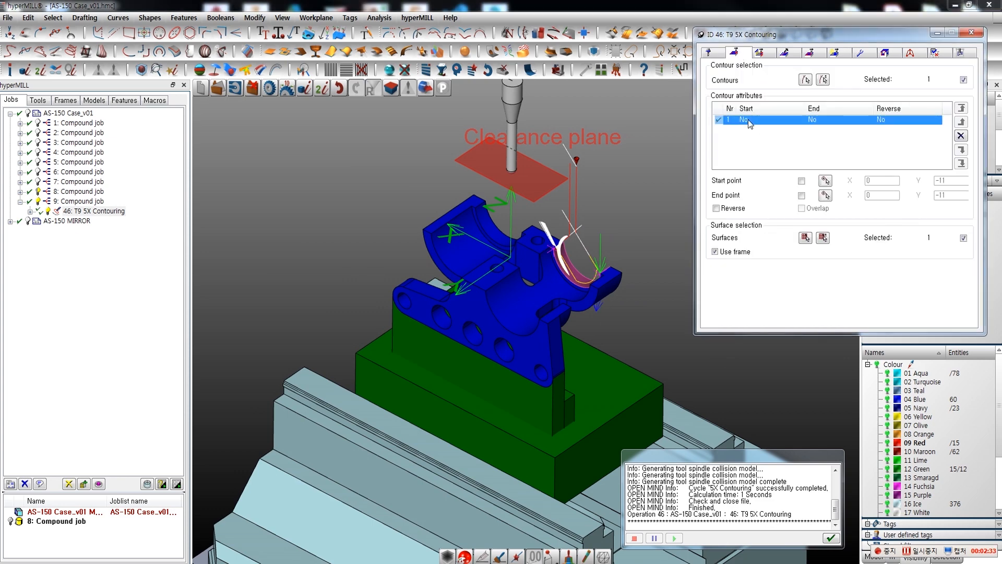
left_click(784, 53)
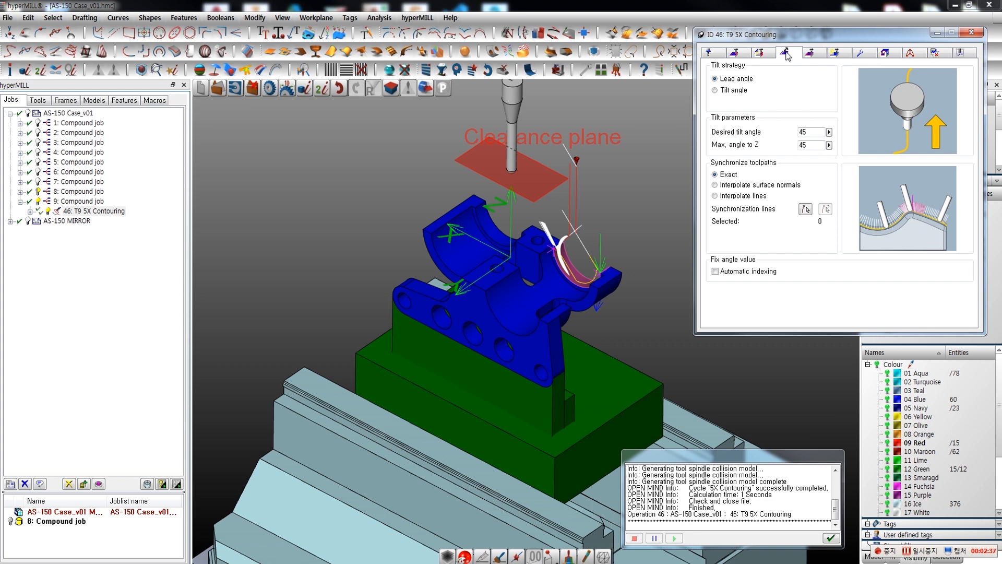
left_click(733, 91)
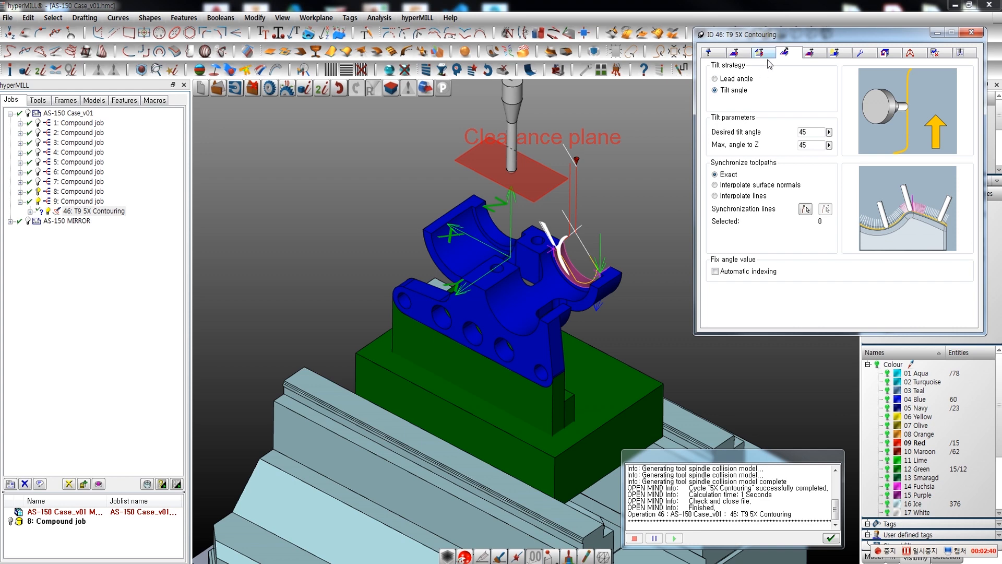
Calculate the 5X Contouring job with the Tilt angle strategy and inspect the tool axis directions on the seat.
right_click(764, 36)
left_click(783, 42)
left_click(547, 356)
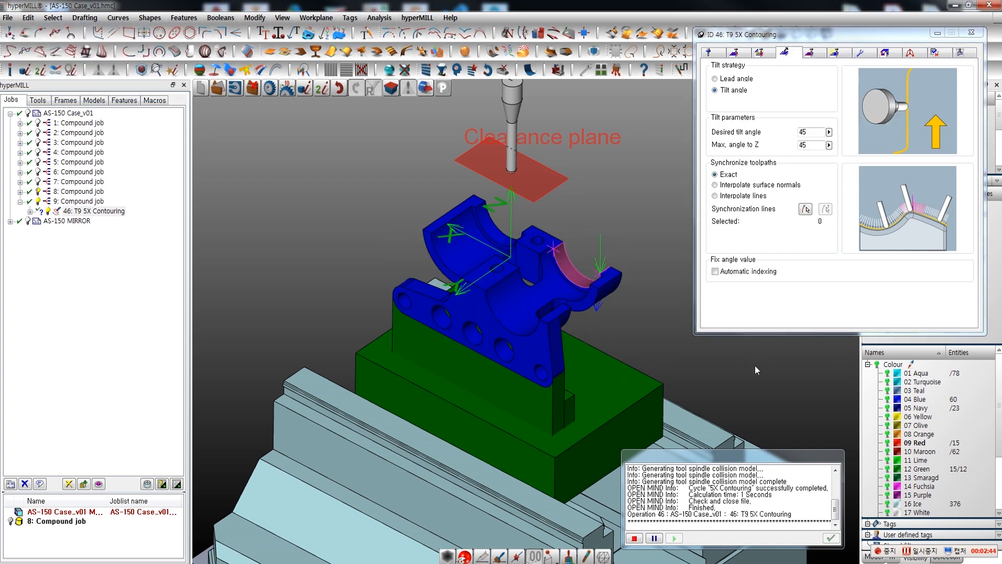
middle_click_drag(756, 366, 734, 358)
scroll(646, 303, "up", 5)
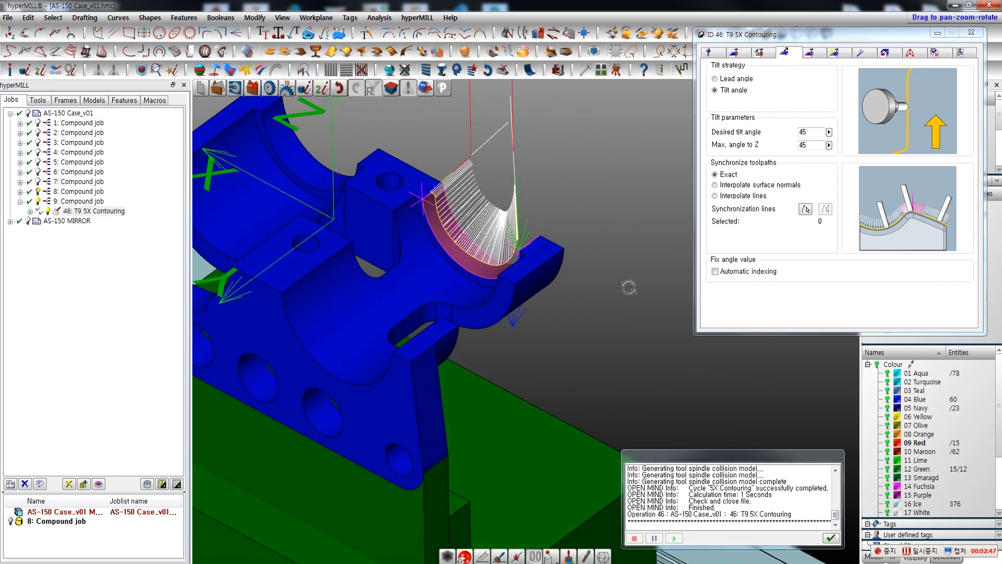
Close the job settings and hide layers 45150, 47085 and lug so that only the blue part is shown.
left_click(972, 32)
left_click(888, 233)
left_click(887, 224)
middle_click_drag(657, 223, 738, 294)
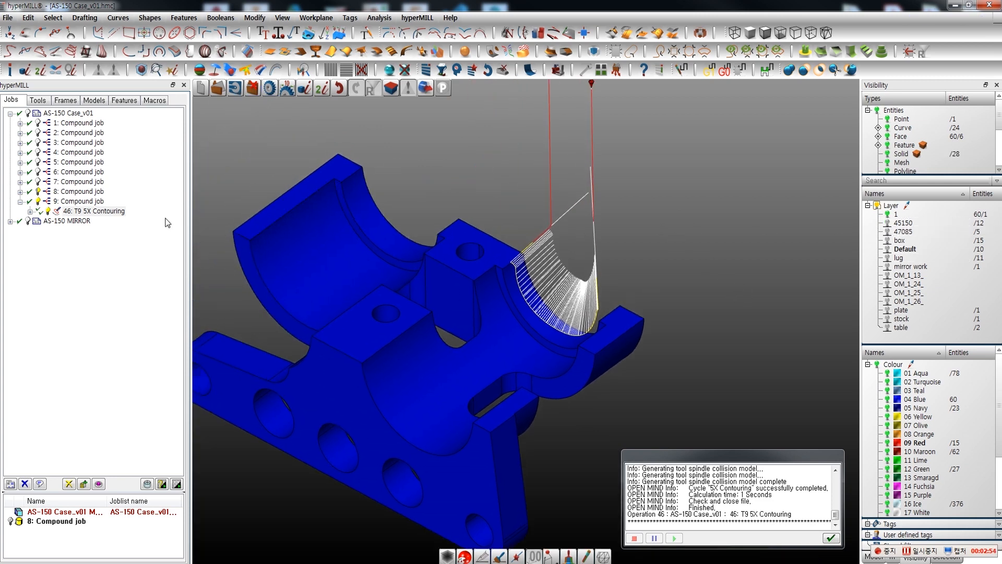
Reopen the 5X Contouring job and turn on Reverse for its first contour.
double_click(117, 212)
left_click(763, 54)
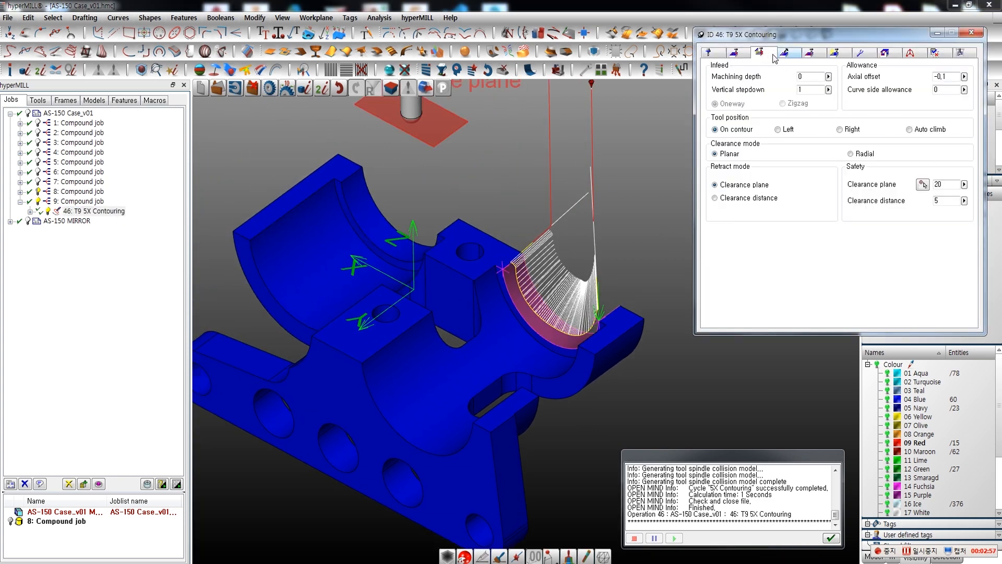
left_click(743, 57)
left_click(745, 120)
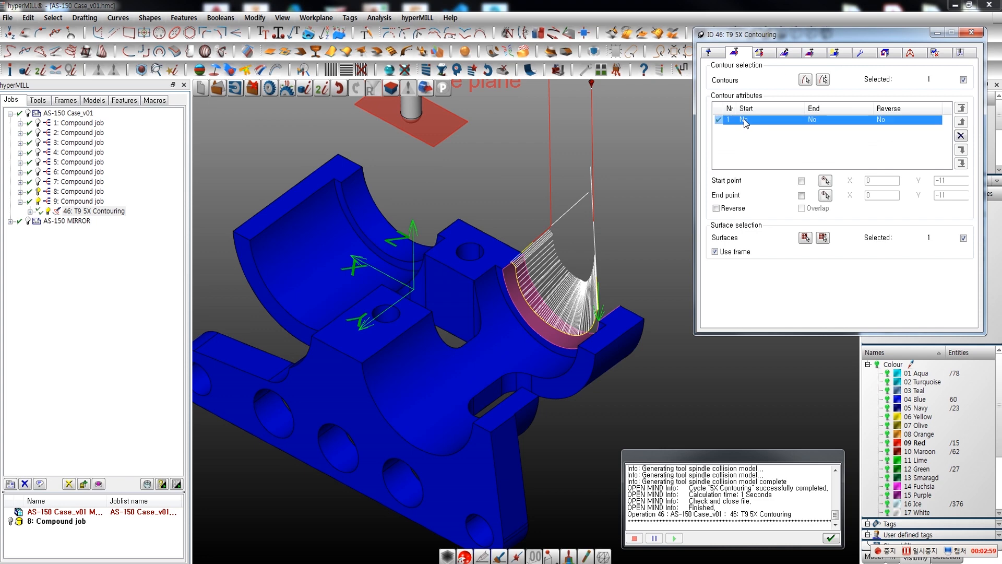
left_click(727, 211)
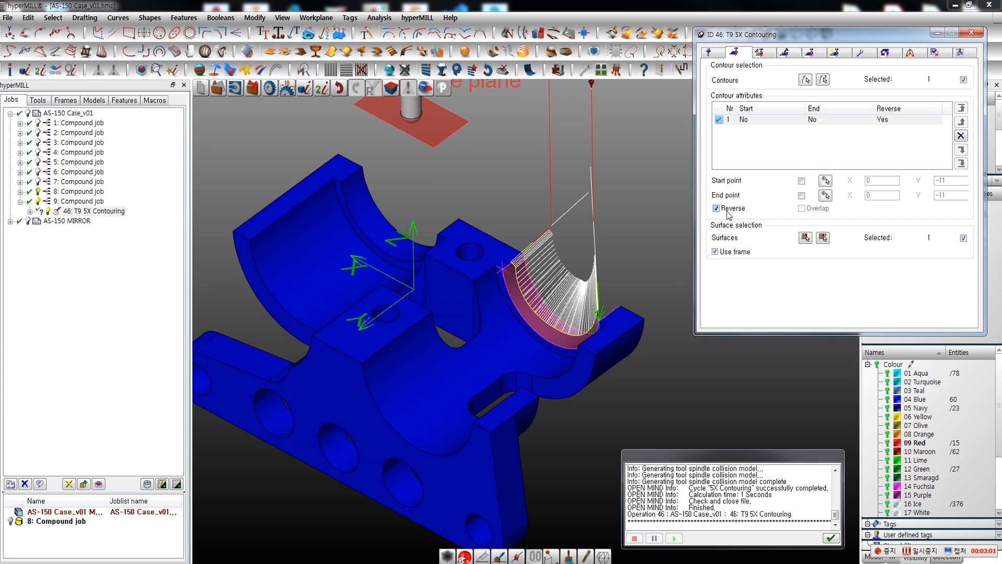
Calculate the 5X Contouring job with the reversed contour, close its settings and inspect the toolpath.
right_click(739, 35)
left_click(759, 41)
left_click(535, 358)
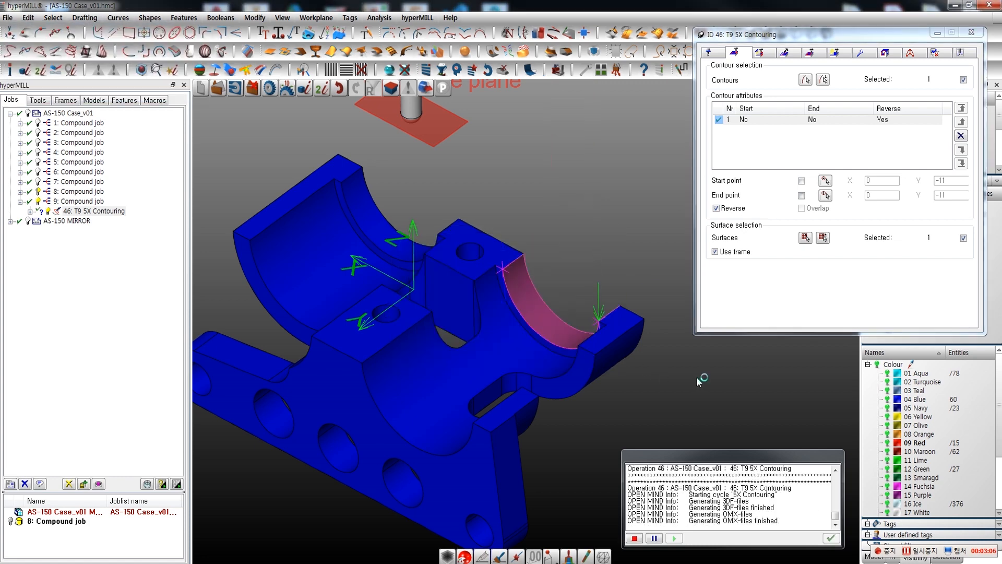
middle_click_drag(696, 377, 649, 387)
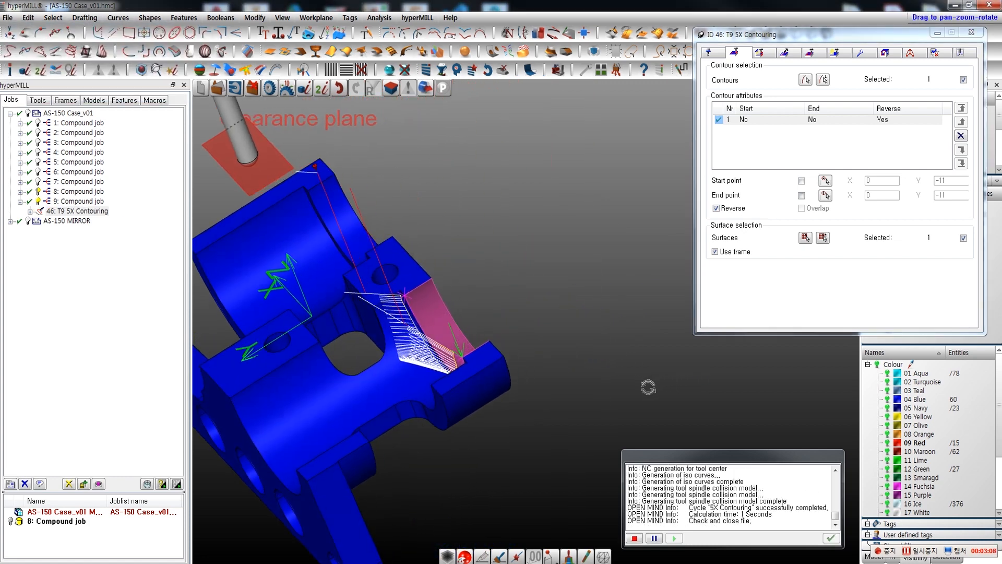
left_click(971, 33)
mouse_move(666, 251)
middle_mouse_down()
mouse_move(591, 278)
mouse_move(653, 267)
middle_mouse_up()
scroll(594, 255, "down", 5)
middle_click_drag(594, 256, 616, 268)
Open the internal simulation of the 5X Contouring job and hide the large spindle covering the view.
left_click(94, 211)
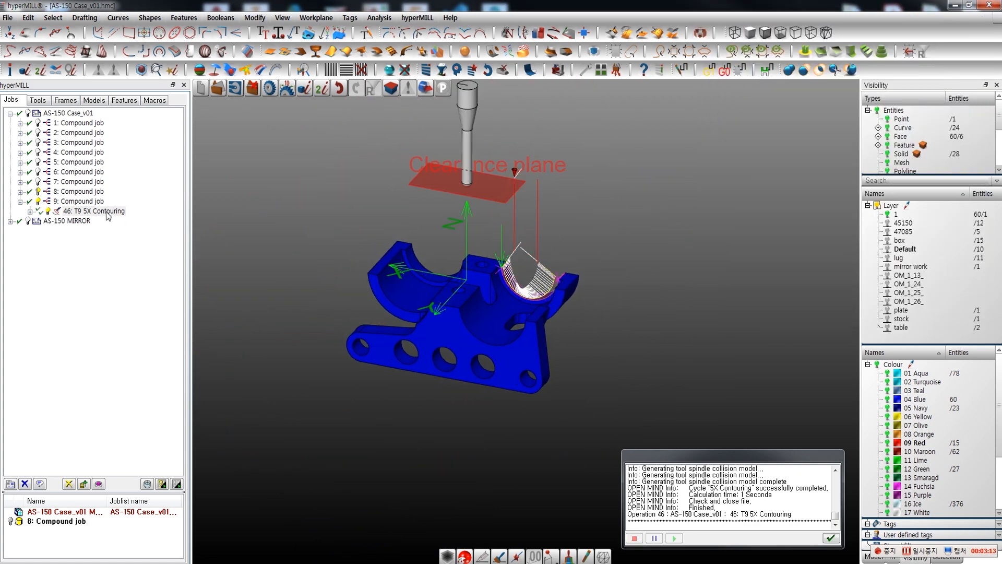
right_click(104, 211)
left_click(136, 387)
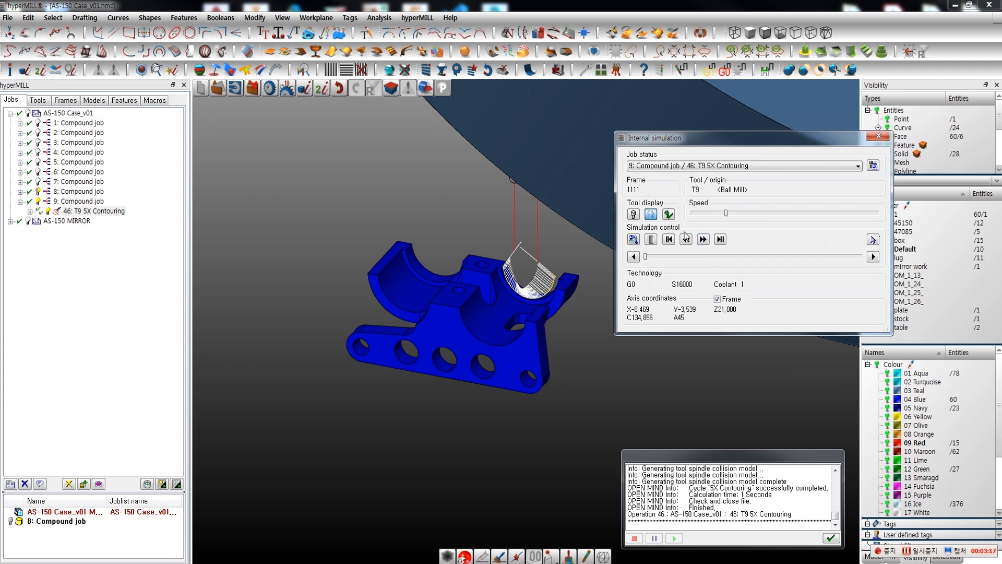
left_click(634, 214)
middle_click_drag(574, 365, 544, 392)
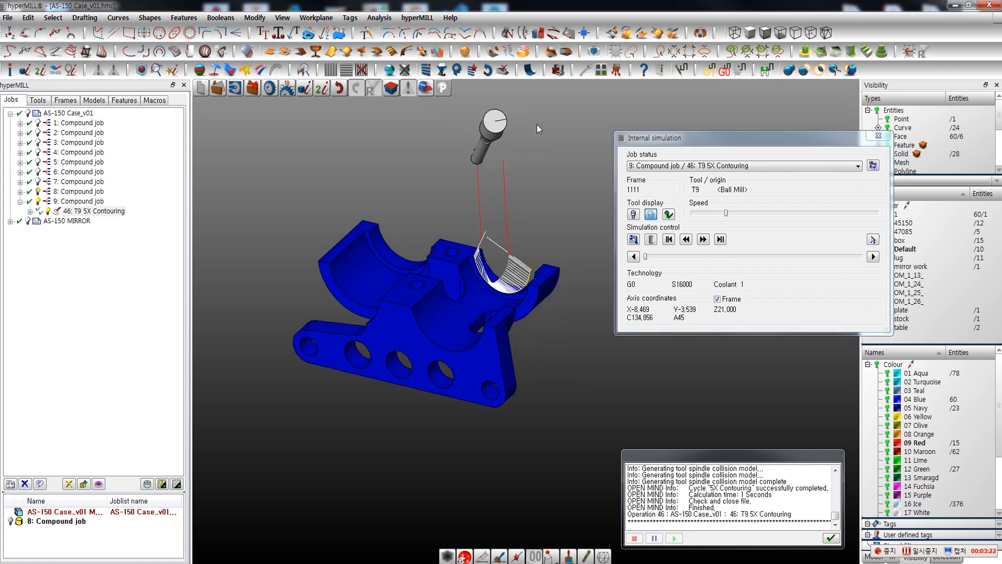
Hide the toolpath lines and move the internal simulation forward until the tool is cutting along the seat edge.
left_click(503, 71)
left_click(698, 268)
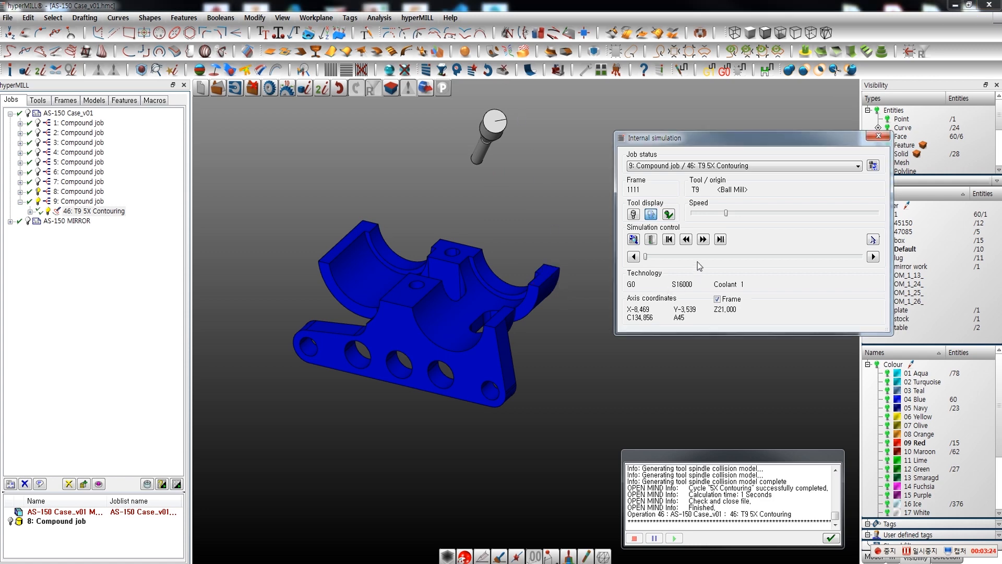
left_click_drag(646, 257, 781, 283)
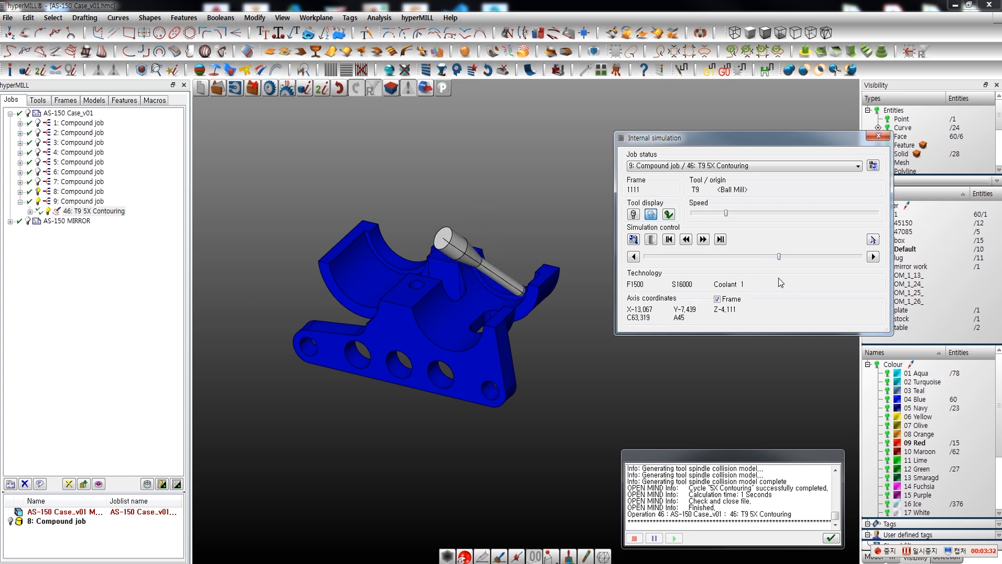
Play the internal simulation from the start of the contouring job, and close it.
left_click(669, 240)
left_click(704, 239)
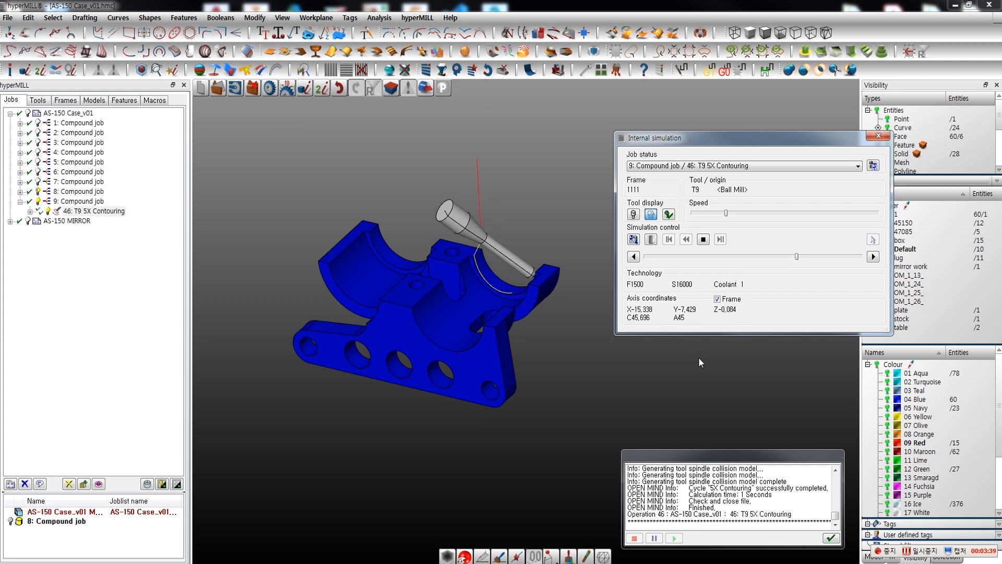
left_click(879, 135)
middle_click_drag(695, 334, 634, 313)
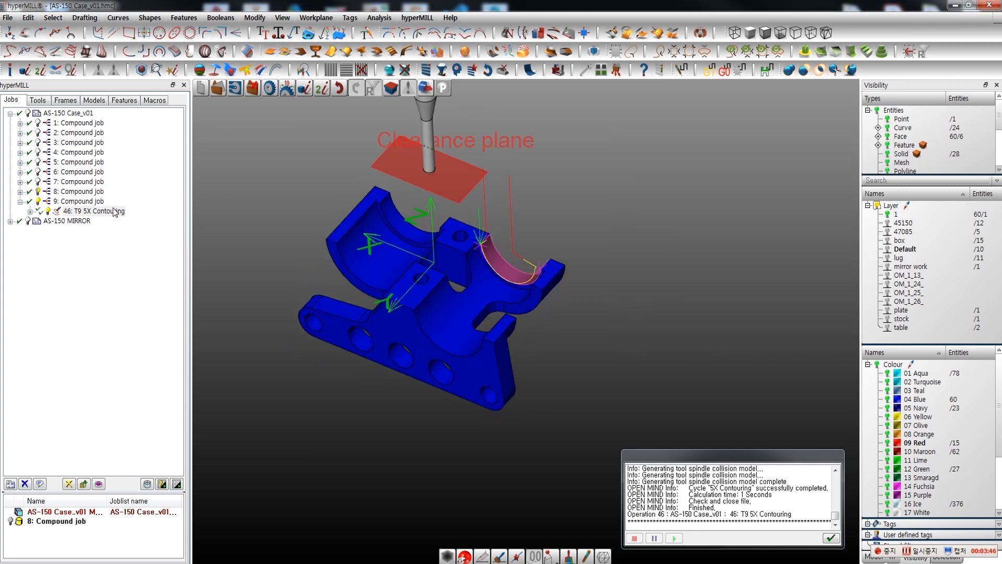
Open the machining simulation for the 5X Contouring job and use 8: Compound job as the stock, with no jobs to calculate.
right_click(114, 209)
left_click(155, 397)
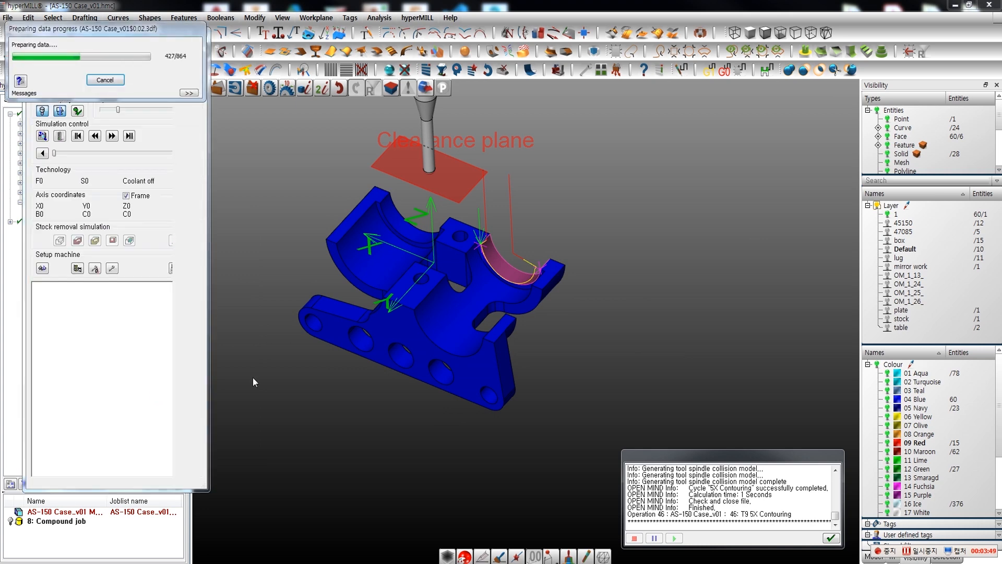
left_click(57, 202)
left_click(172, 88)
left_click(172, 87)
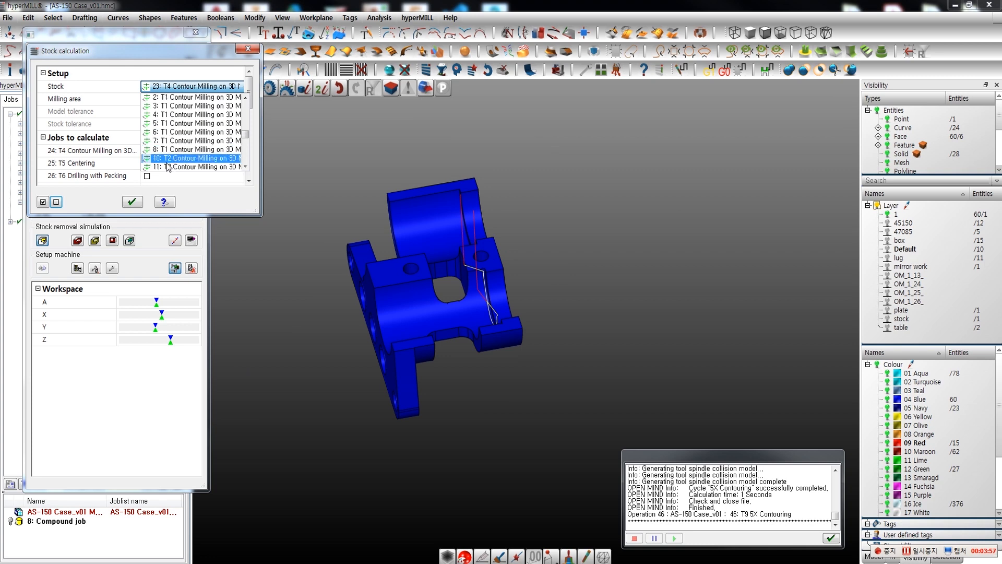
scroll(173, 155, "down", 10)
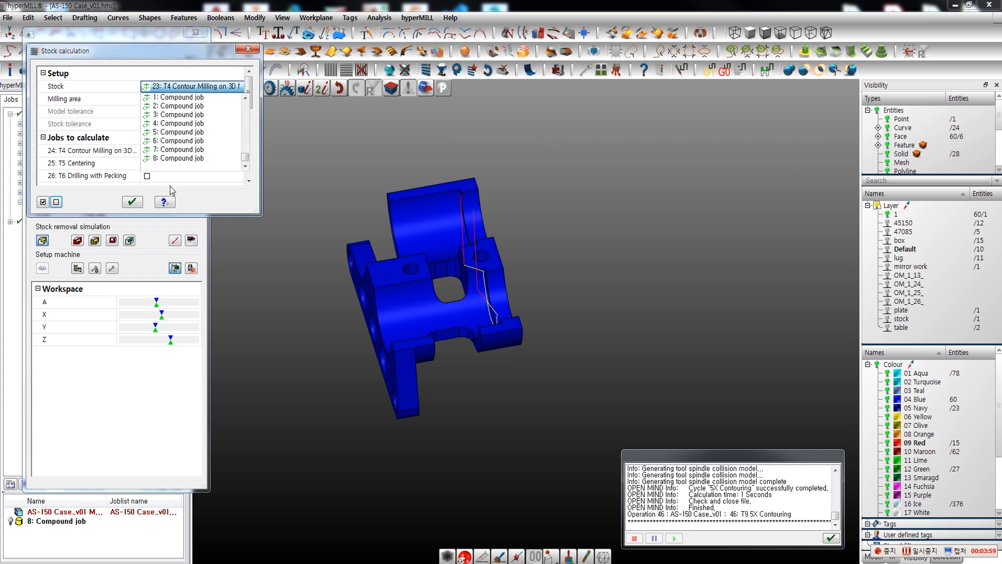
left_click(172, 158)
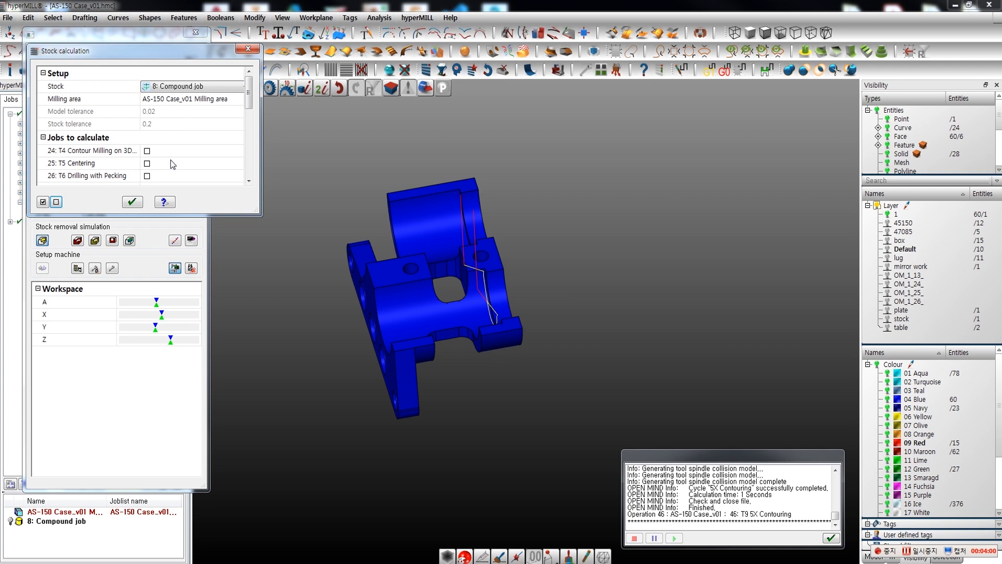
left_click(133, 203)
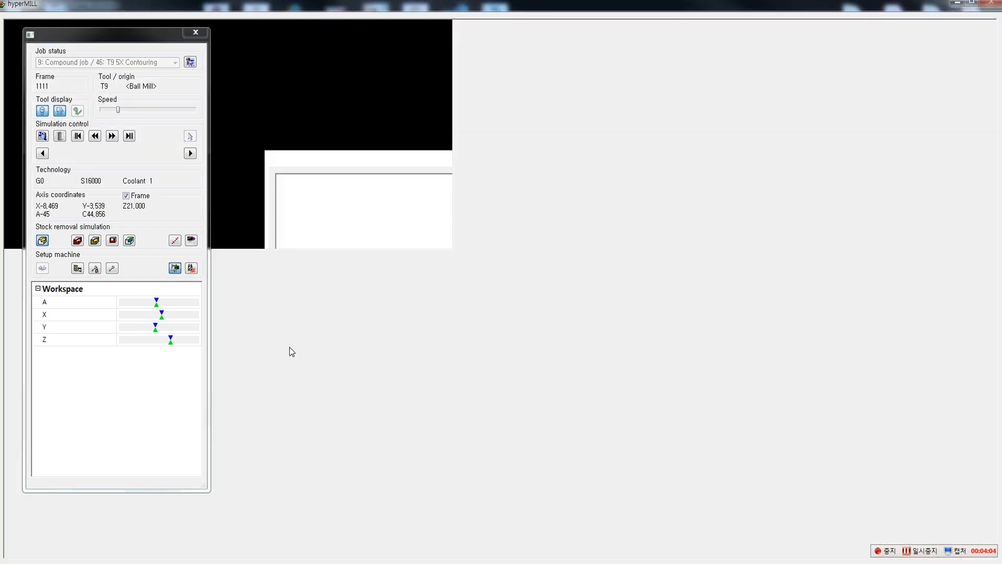
Play the machining simulation of the 5X Contouring job and examine the spindle and rotary table motion around the part.
scroll(389, 328, "down", 5)
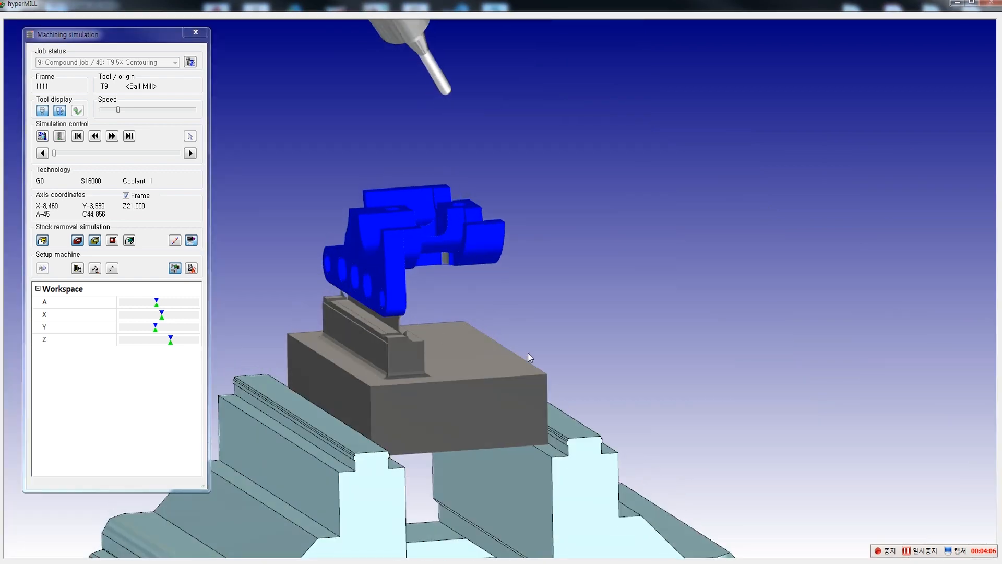
scroll(563, 379, "down", 5)
scroll(601, 399, "down", 6)
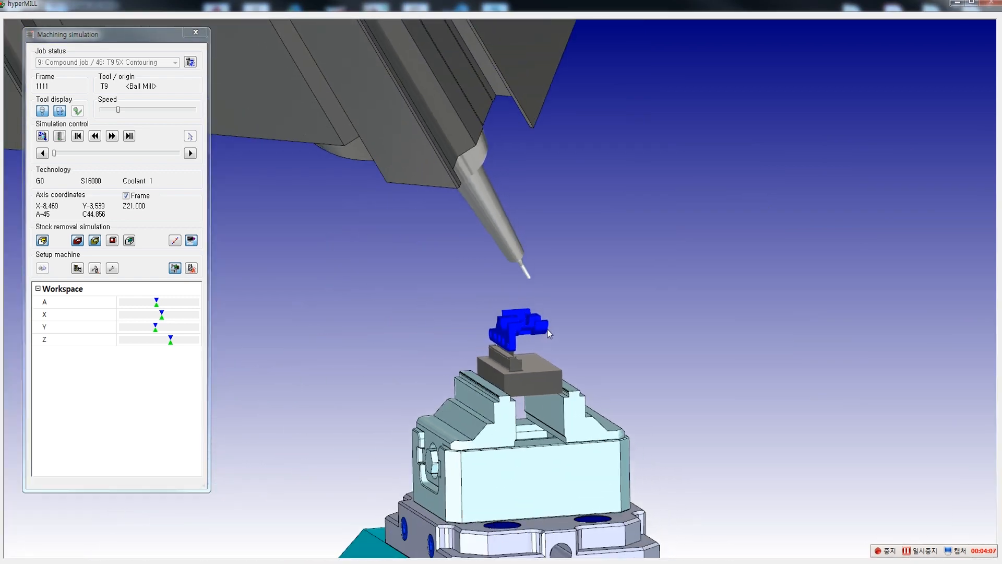
scroll(587, 345, "up", 4)
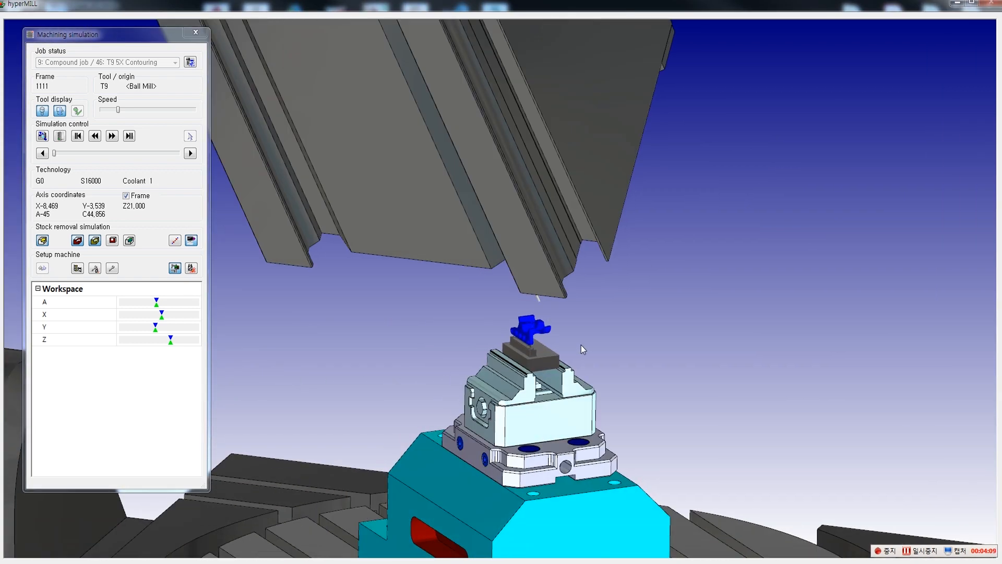
left_click(120, 157)
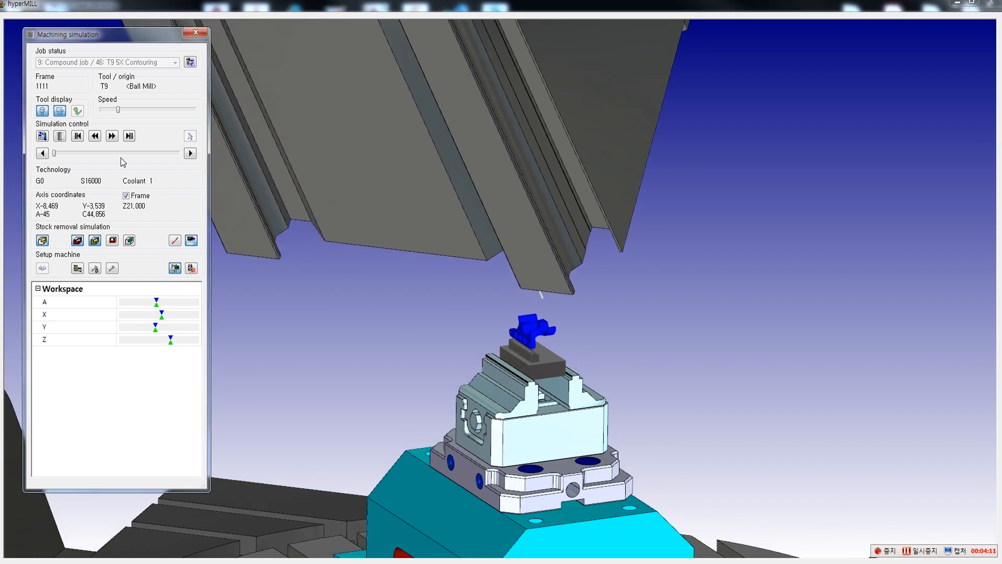
left_click(111, 136)
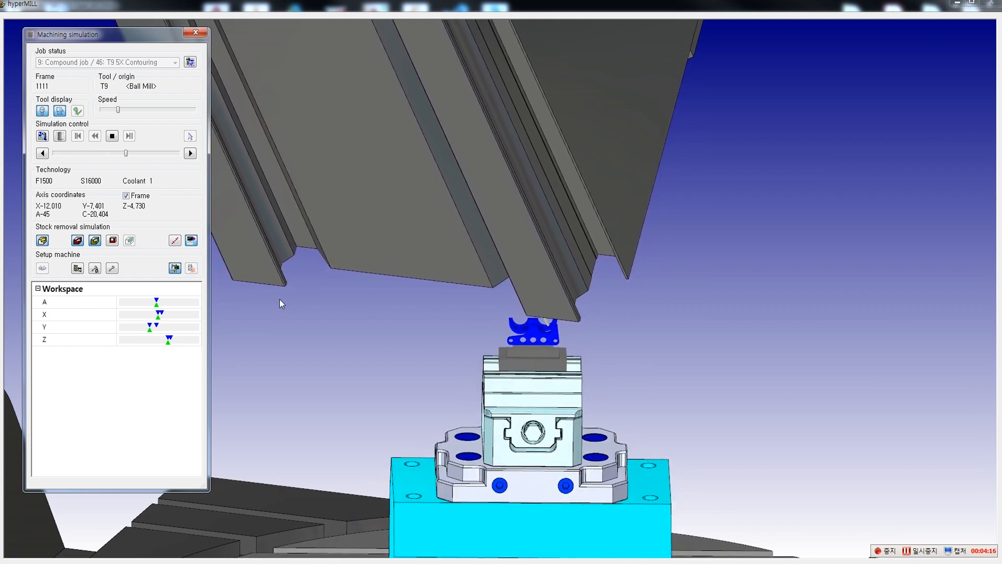
middle_click_drag(369, 346, 408, 273)
middle_click_drag(405, 325, 393, 352)
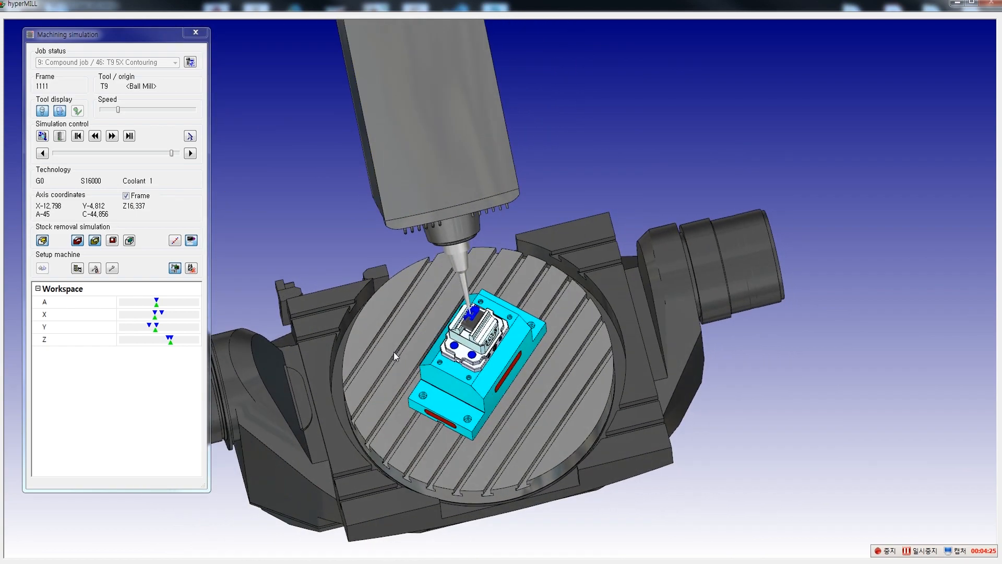
Replay the machining simulation of the 5X Contouring job from the start, examine the table rotation up close, and close the simulation.
left_click(77, 137)
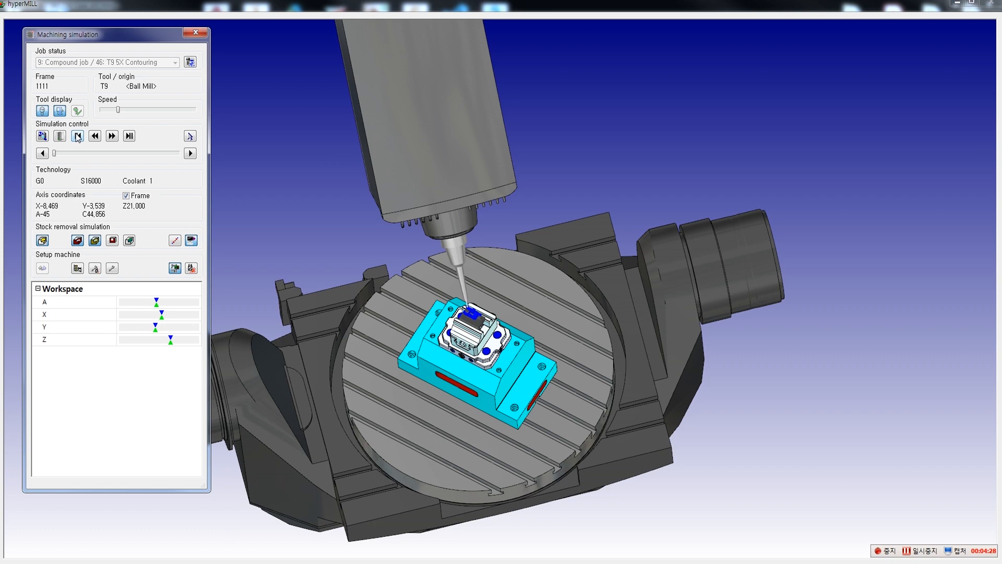
left_click(112, 135)
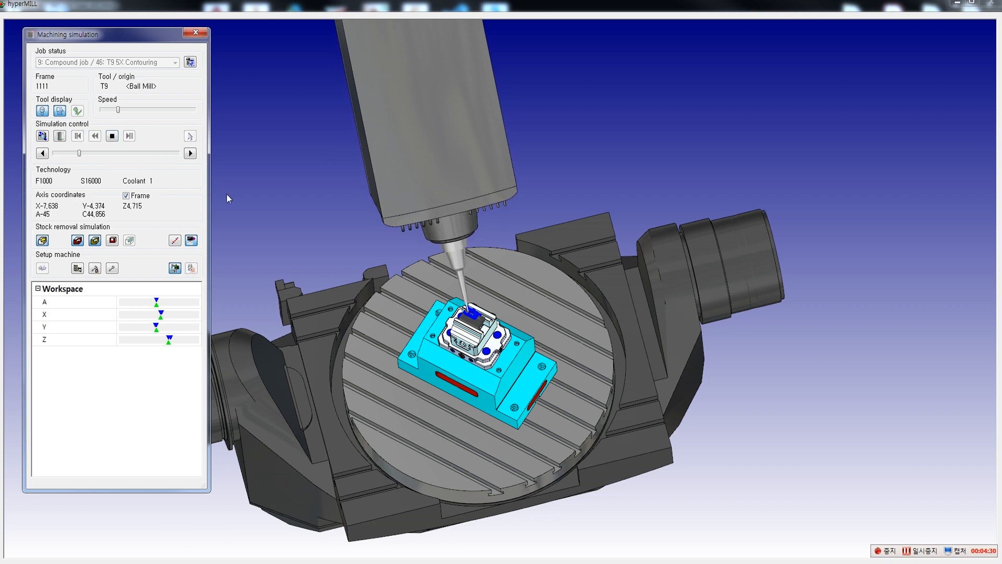
scroll(433, 406, "up", 3)
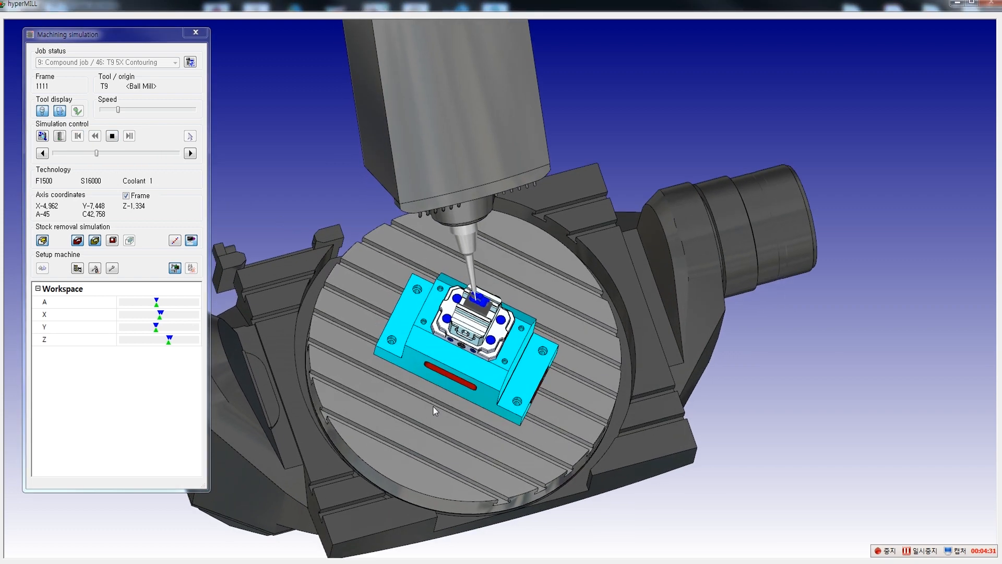
scroll(434, 406, "up", 2)
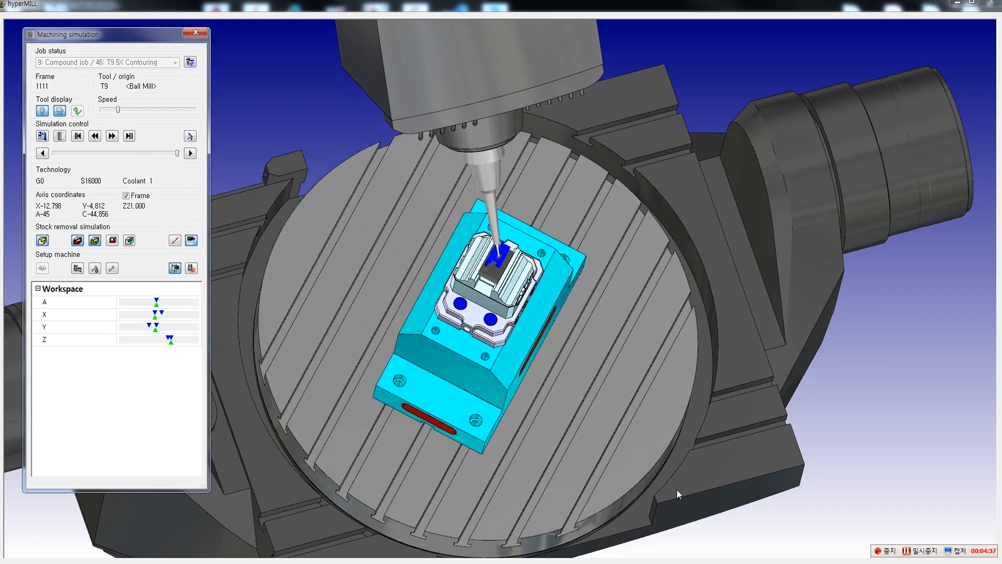
left_click(197, 33)
Enable automatic indexing with iso parameter 0.5 in job 46: T9 5X Contouring, recalculate it overwriting the existing file, and close the job settings.
right_click_drag(593, 399, 663, 391)
right_click_drag(522, 393, 587, 369)
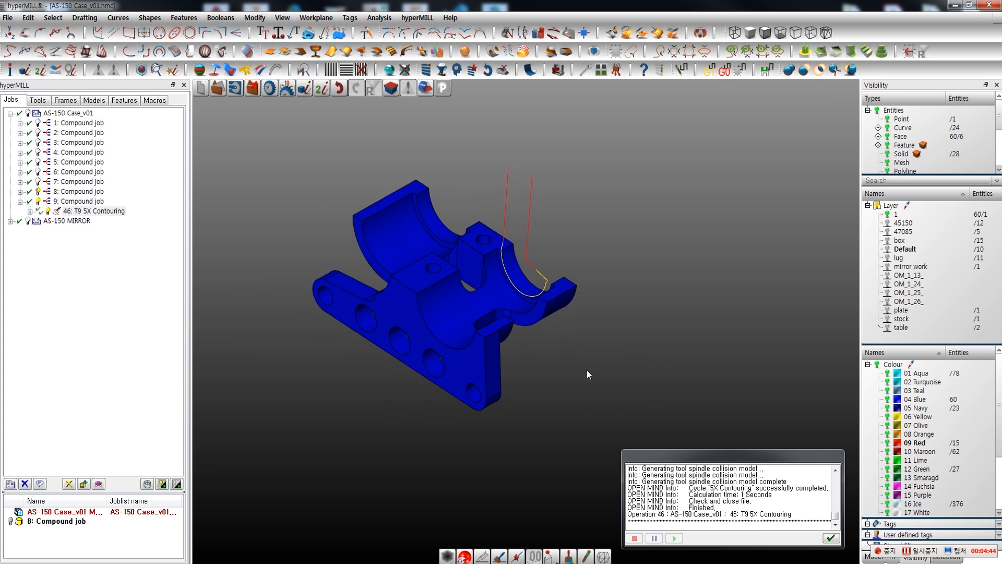
double_click(108, 211)
left_click(735, 53)
left_click(759, 52)
left_click(785, 53)
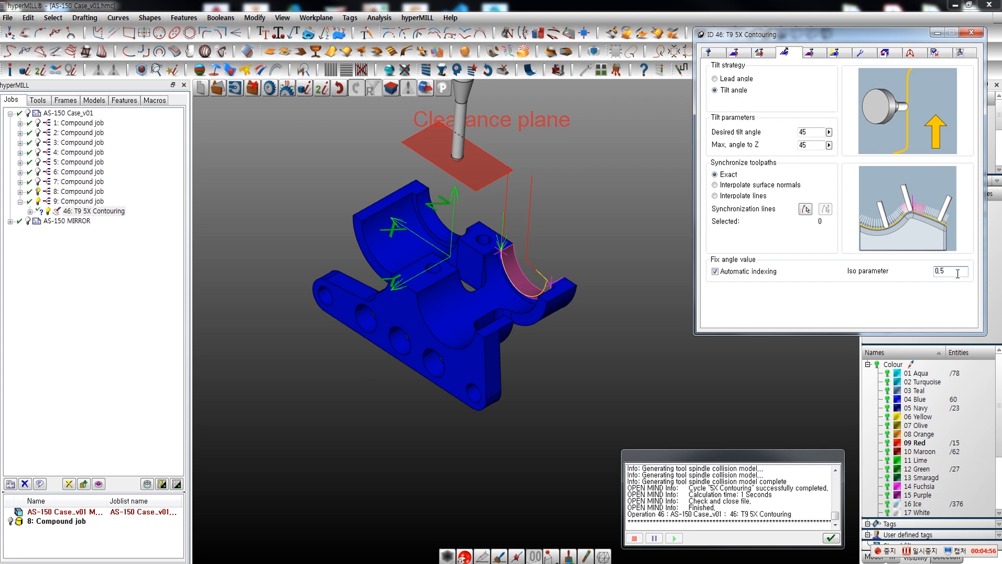
right_click(754, 41)
left_click(773, 43)
left_click(539, 356)
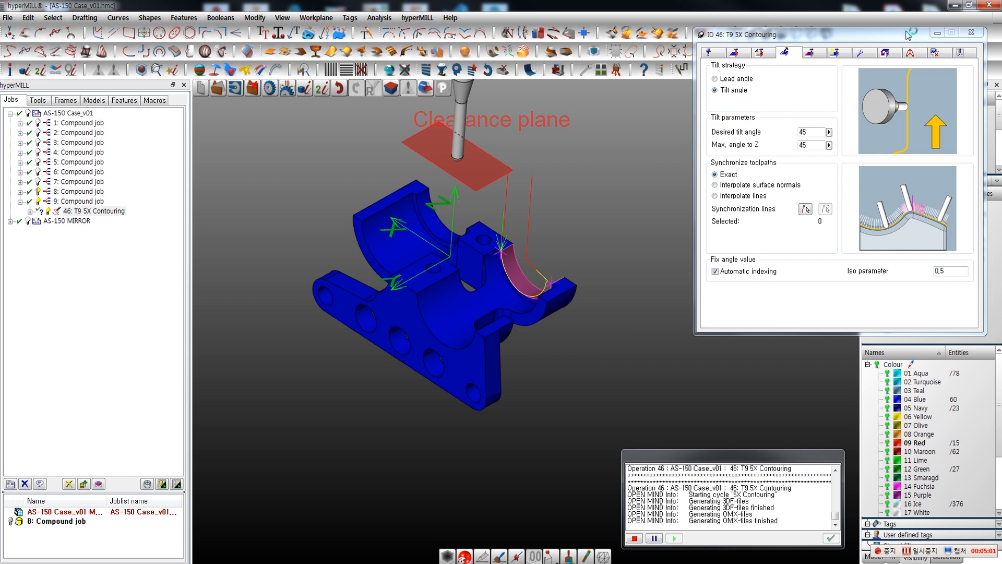
left_click(971, 33)
Toggle the toolpath display of job 46 and examine the recalculated toolpath along the seat edge.
scroll(524, 299, "up", 6)
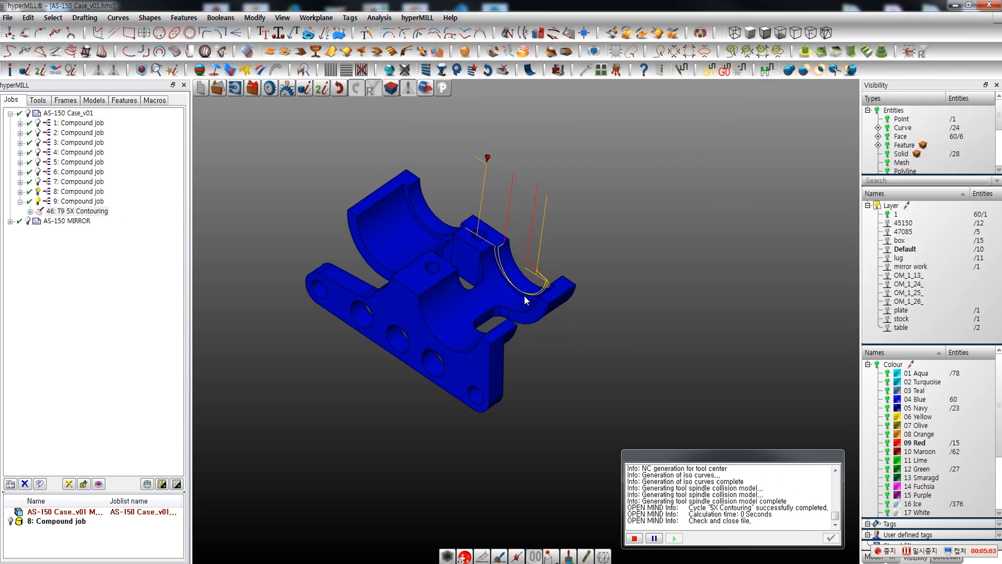
middle_click_drag(523, 299, 566, 311)
left_click(50, 212)
left_click(48, 210)
middle_click_drag(659, 146, 590, 178)
scroll(590, 178, "down", 3)
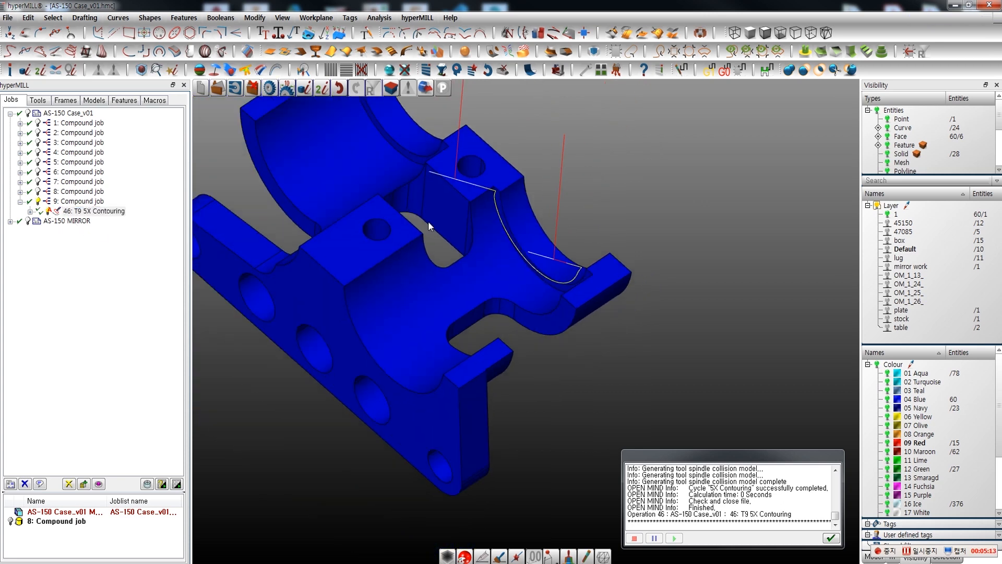
Open the internal simulation for job 46, play the tool motion along the seat edge to the end, and close it.
left_click(104, 211)
right_click(104, 211)
left_click(157, 392)
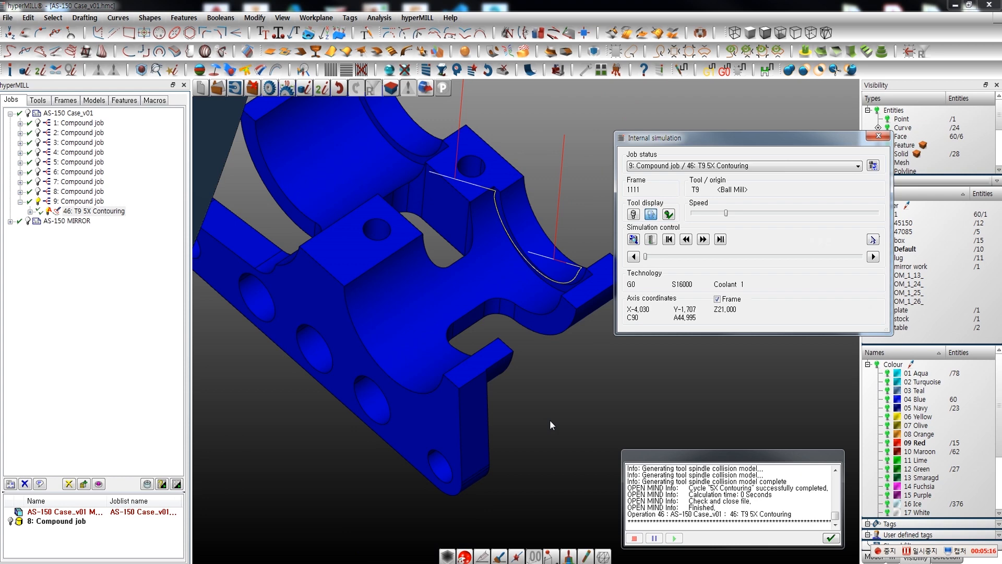
scroll(550, 424, "down", 3)
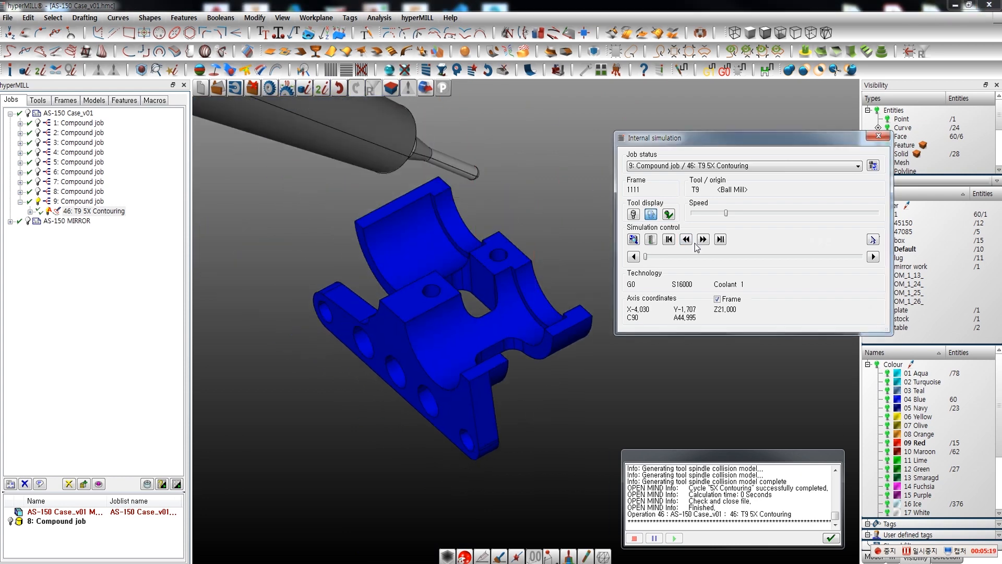
left_click_drag(646, 257, 700, 273)
left_click(703, 240)
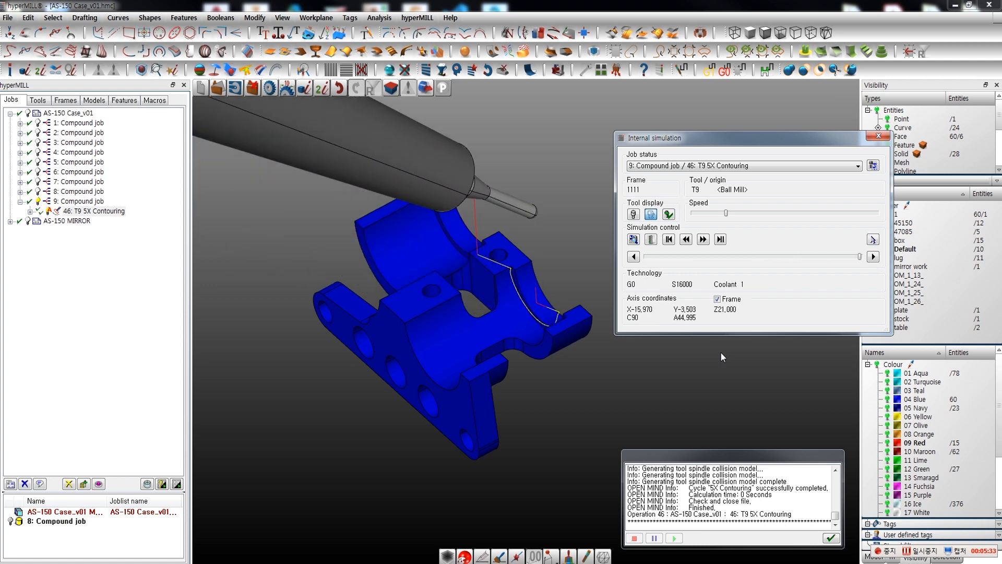
left_click(879, 136)
Open the machining simulation for job 46 with 8: Compound job as the stock and no jobs to calculate.
right_click(93, 212)
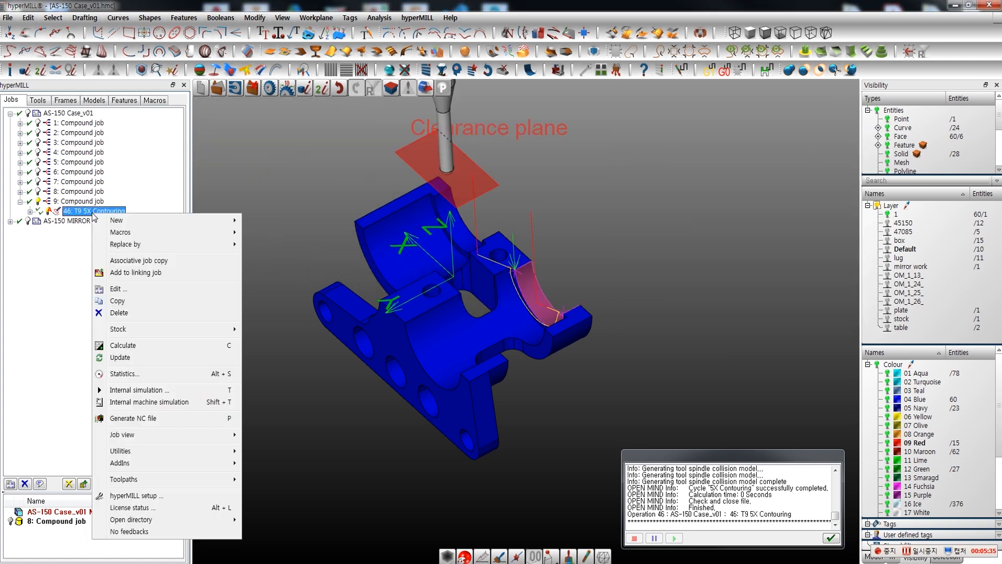
left_click(145, 403)
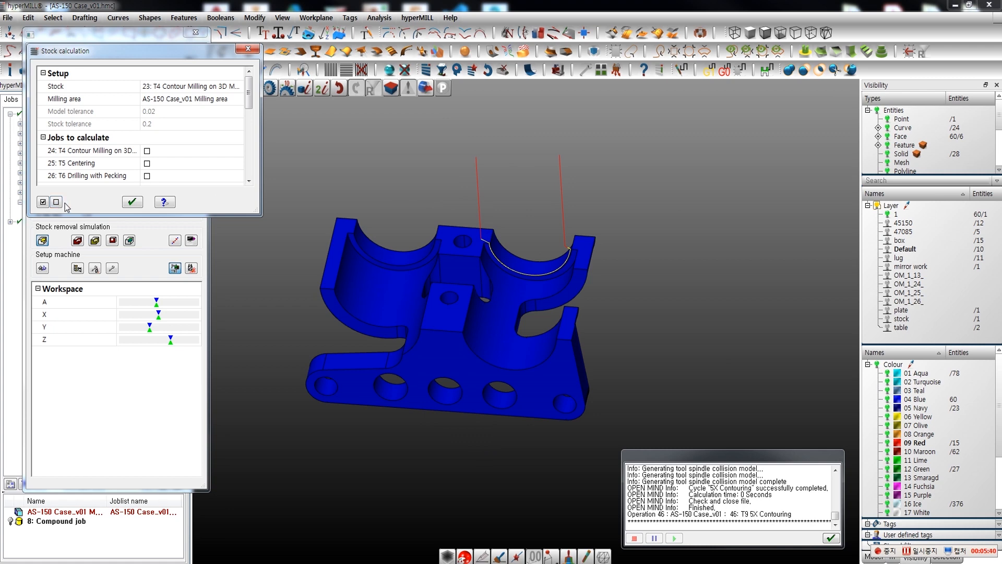
left_click(183, 88)
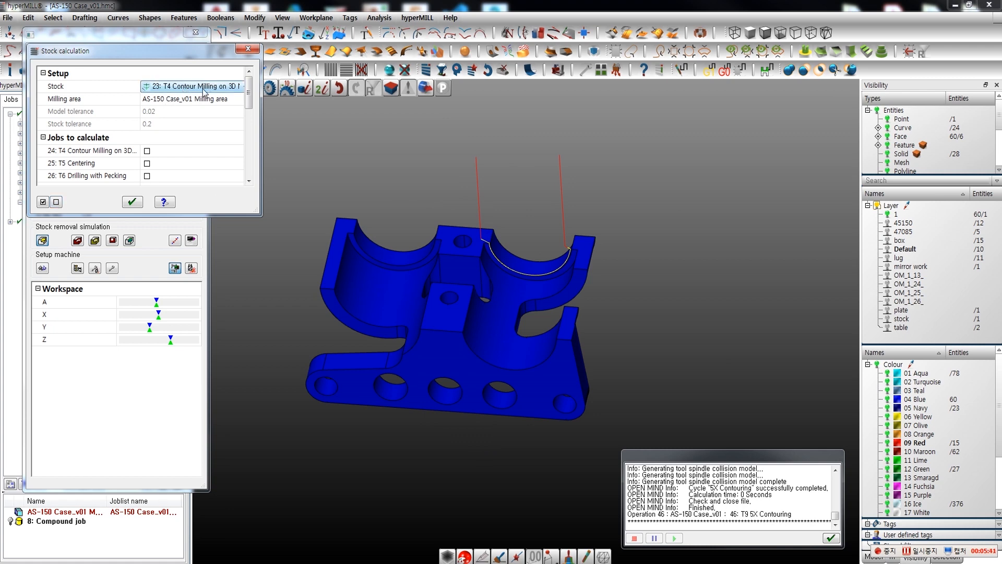
left_click(204, 89)
left_click_drag(246, 133, 246, 157)
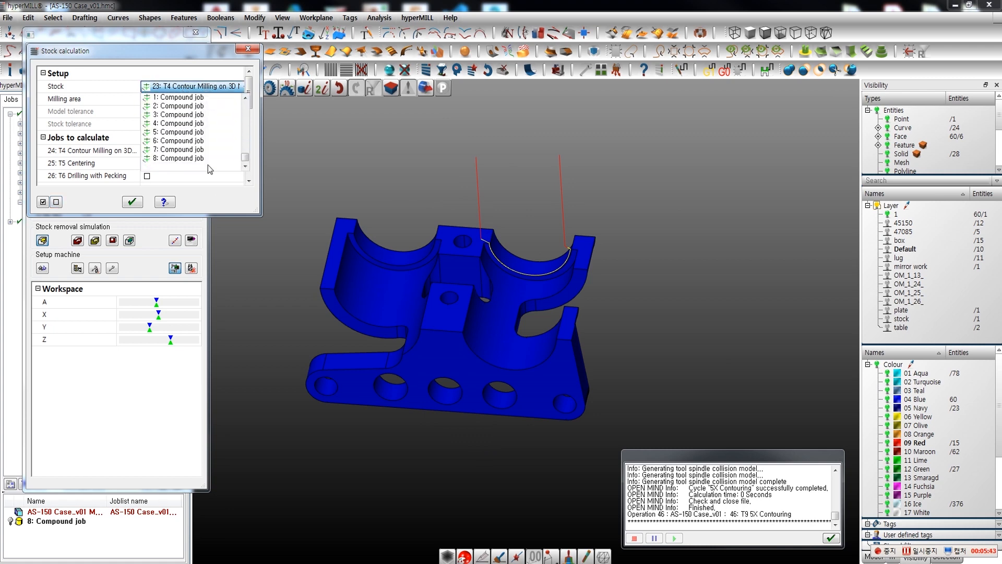
left_click(179, 159)
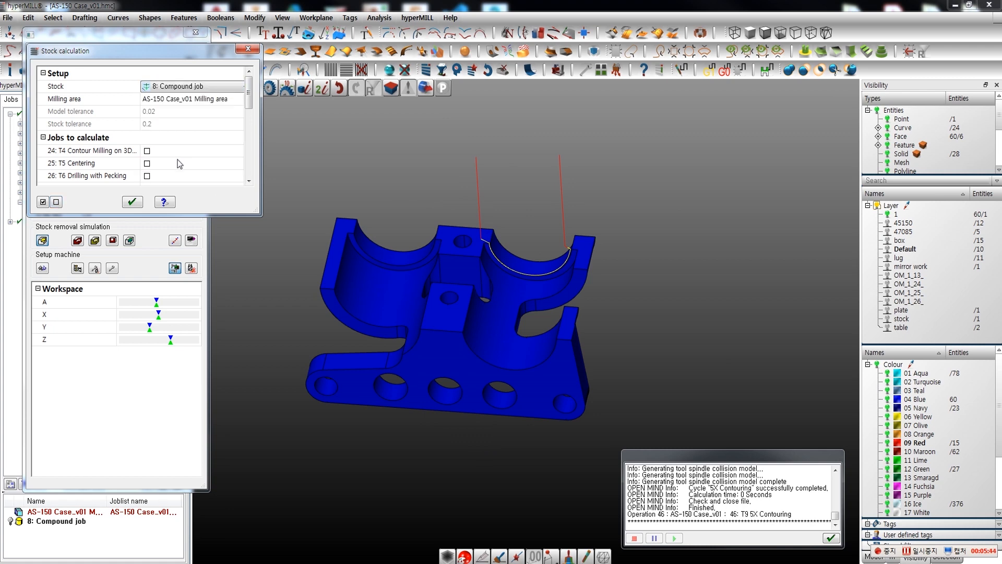
left_click(132, 202)
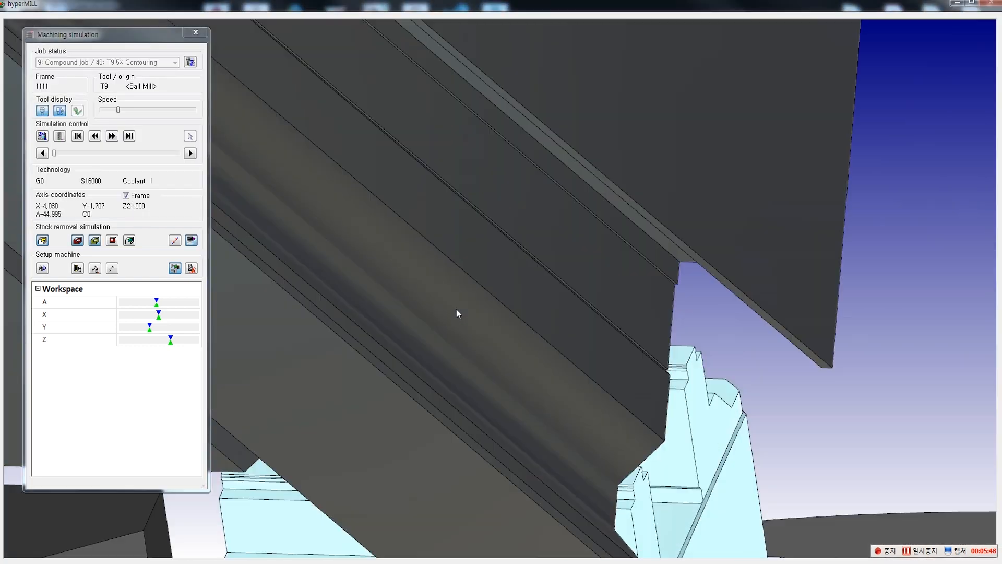
Play the machining simulation with the blue model hidden and examine the tool against the clamped stock.
middle_click_drag(456, 308, 383, 281)
scroll(440, 236, "down", 5)
left_click(112, 136)
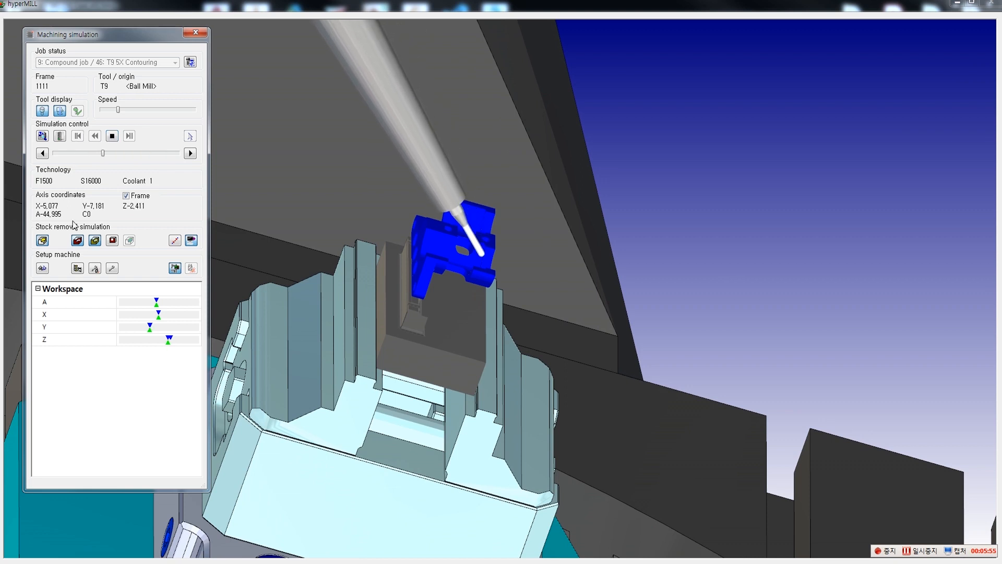
left_click(78, 243)
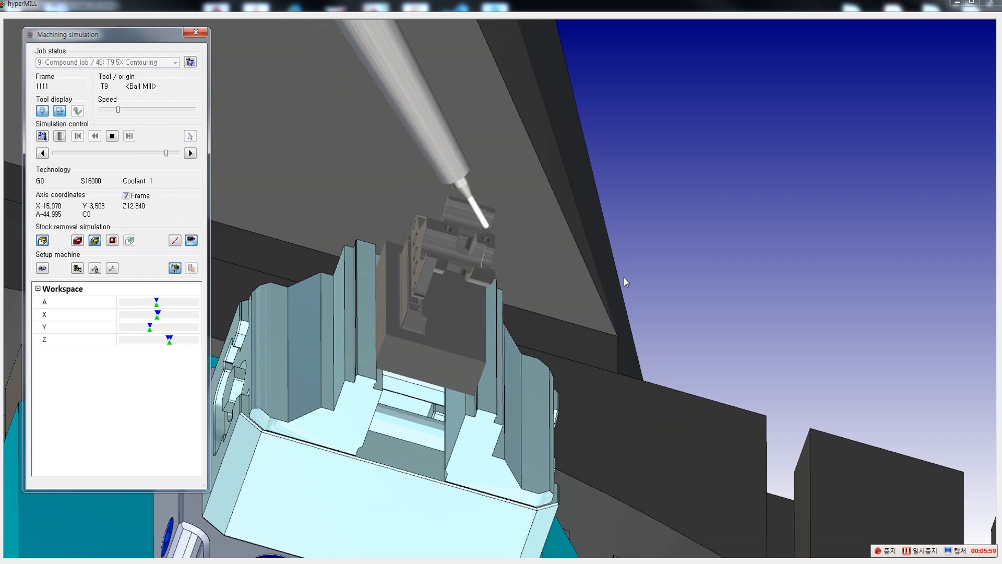
middle_click_drag(625, 278, 591, 297)
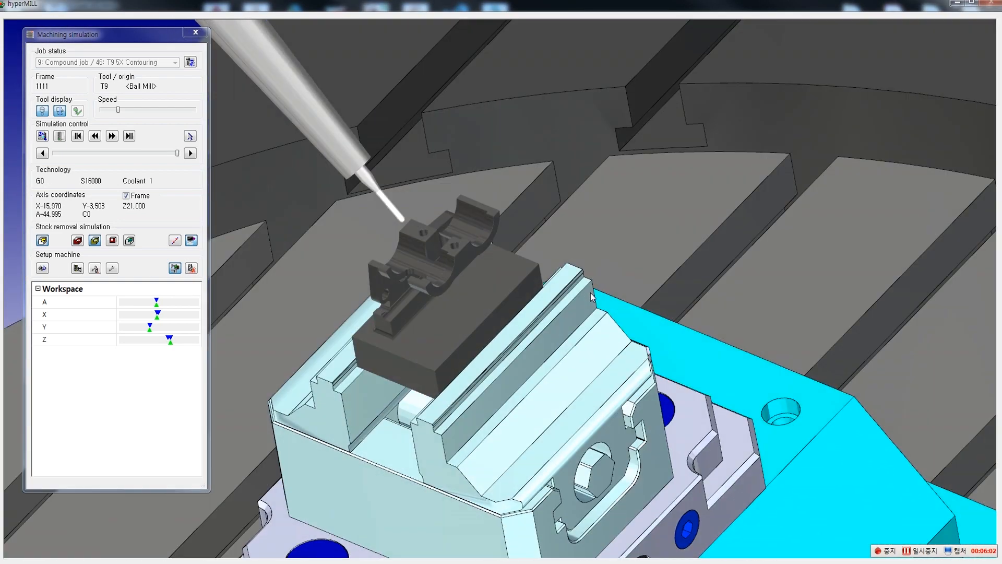
Replay the machining simulation from the start to check the fixed tool tilt on the seat edge, and close it.
left_click(77, 137)
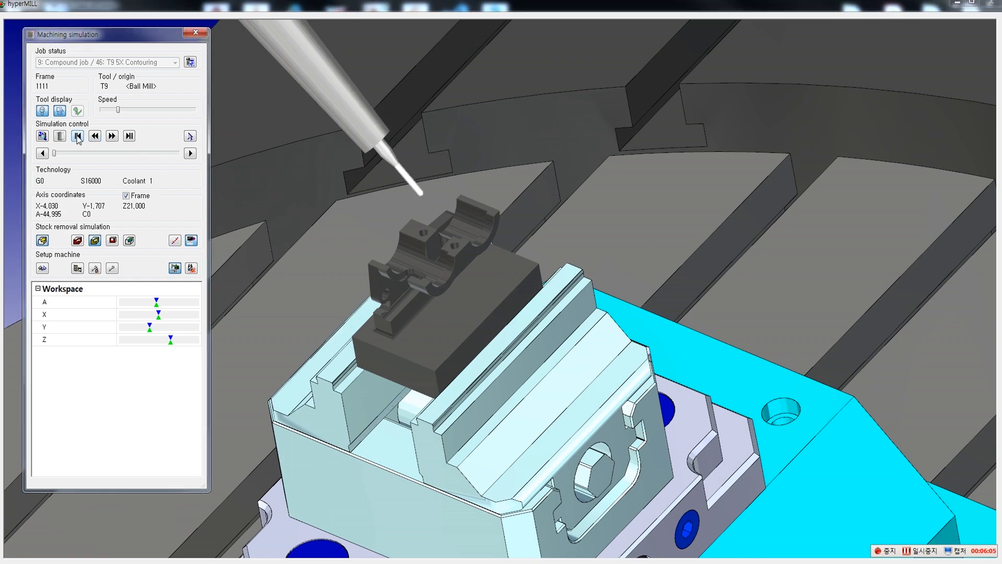
left_click(112, 136)
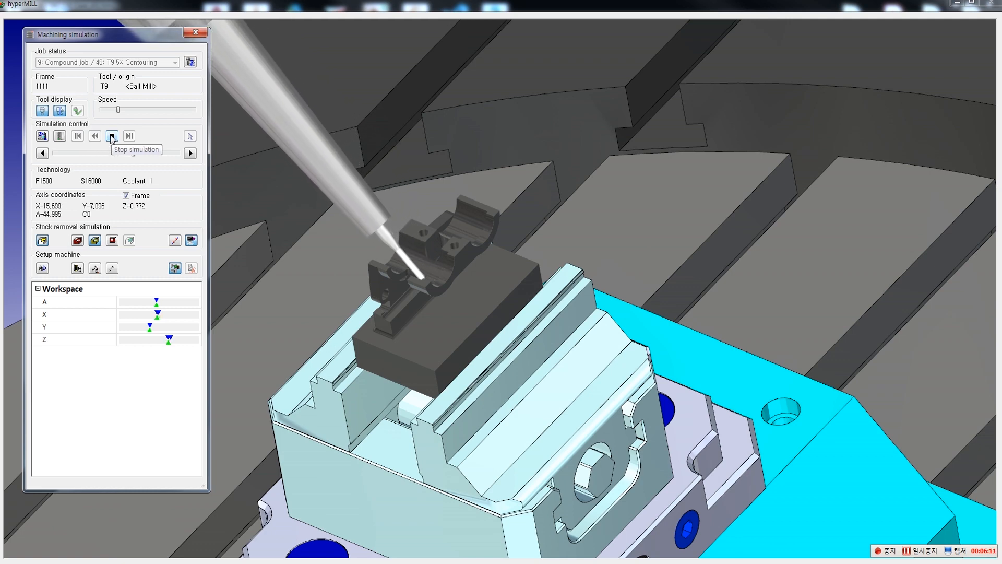
left_click(193, 32)
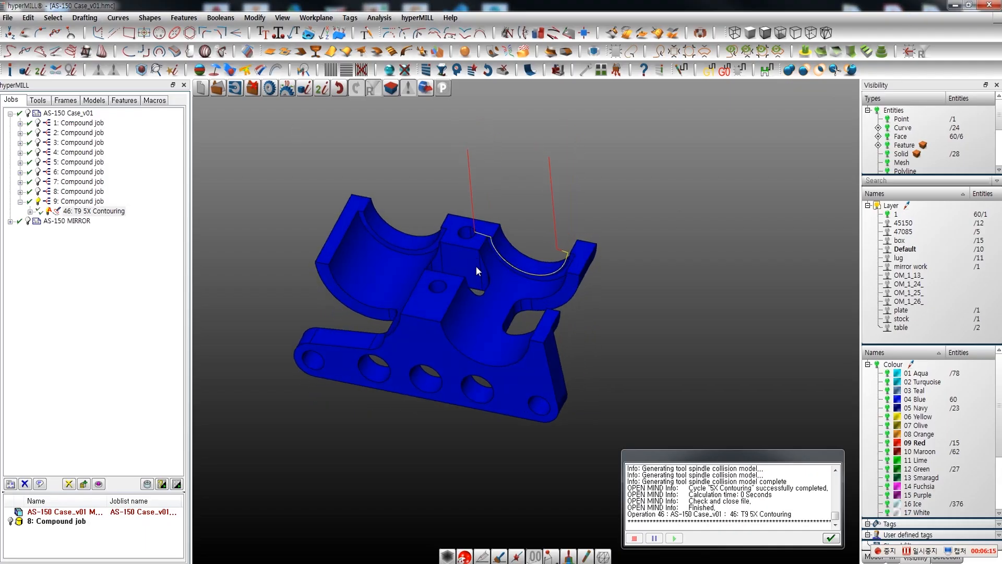
Clear the displayed toolpath lines and duplicate job 46: T9 5X Contouring within 9: Compound job.
left_click(506, 71)
middle_click_drag(641, 268, 574, 366)
left_click(114, 213)
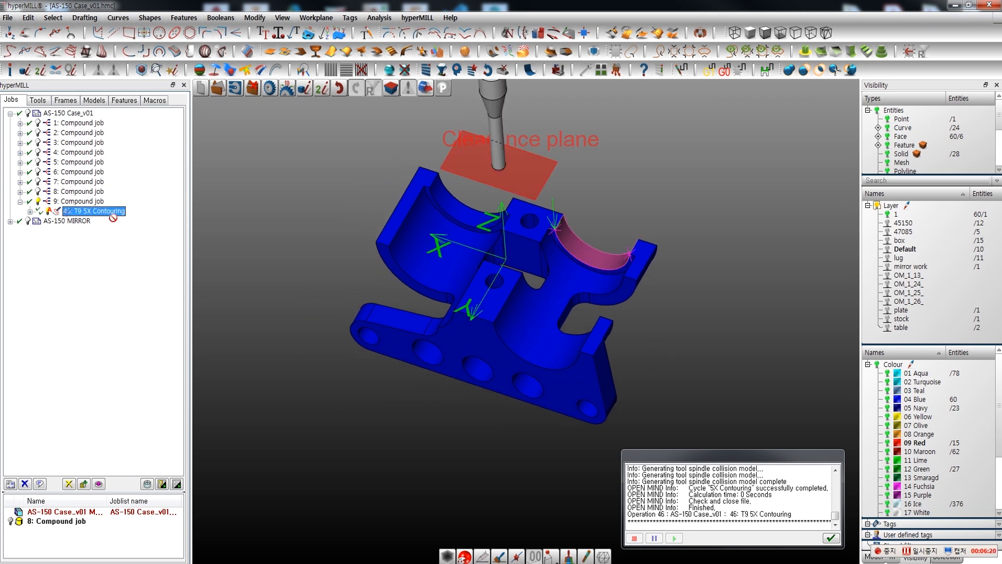
left_click_drag(96, 215, 96, 216, "ctrl")
In the copied 5X Contouring job, replace the contour and surface with the curved edge and narrow face of the other seat.
double_click(94, 221)
left_click(735, 52)
left_click(806, 79)
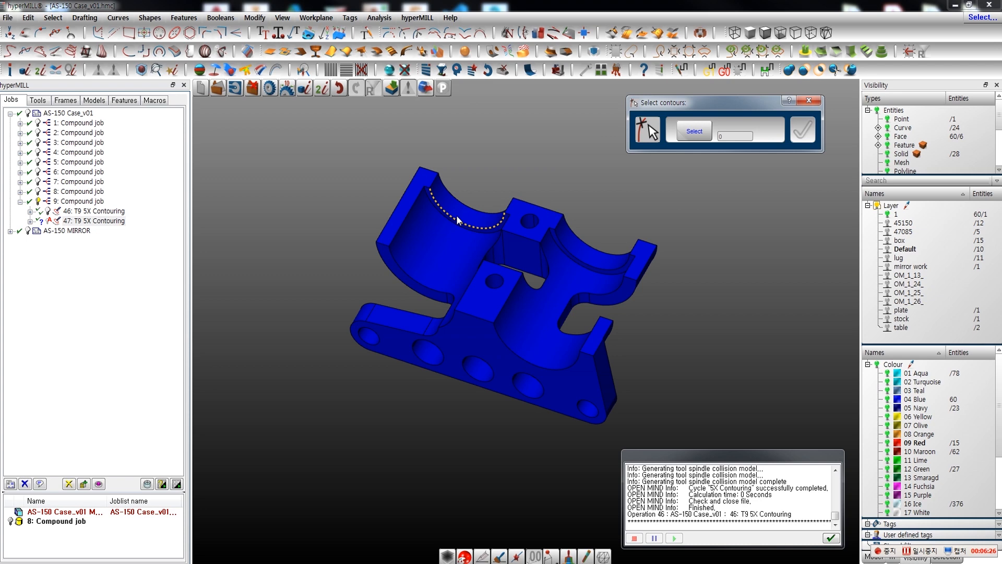
left_click(804, 132)
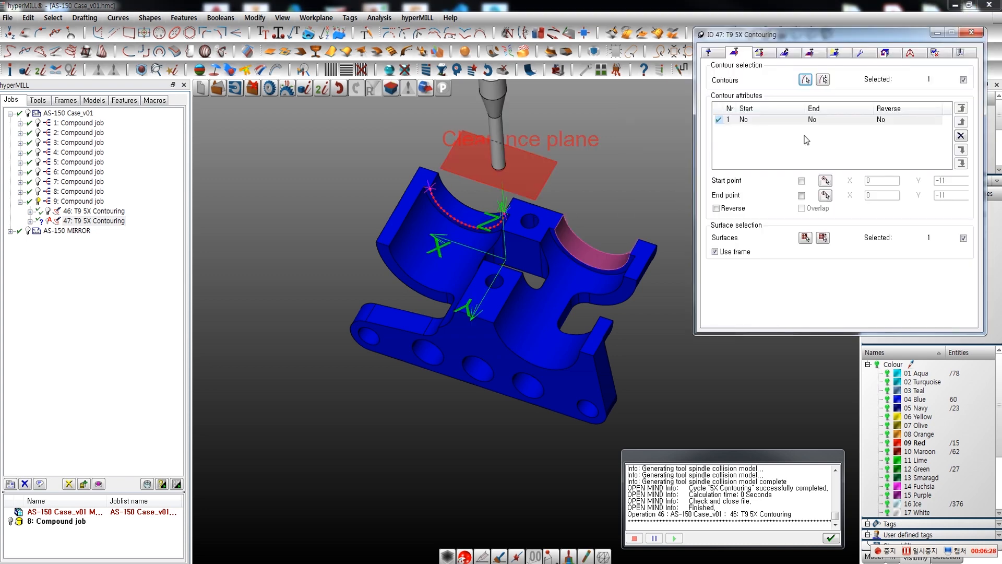
left_click(806, 238)
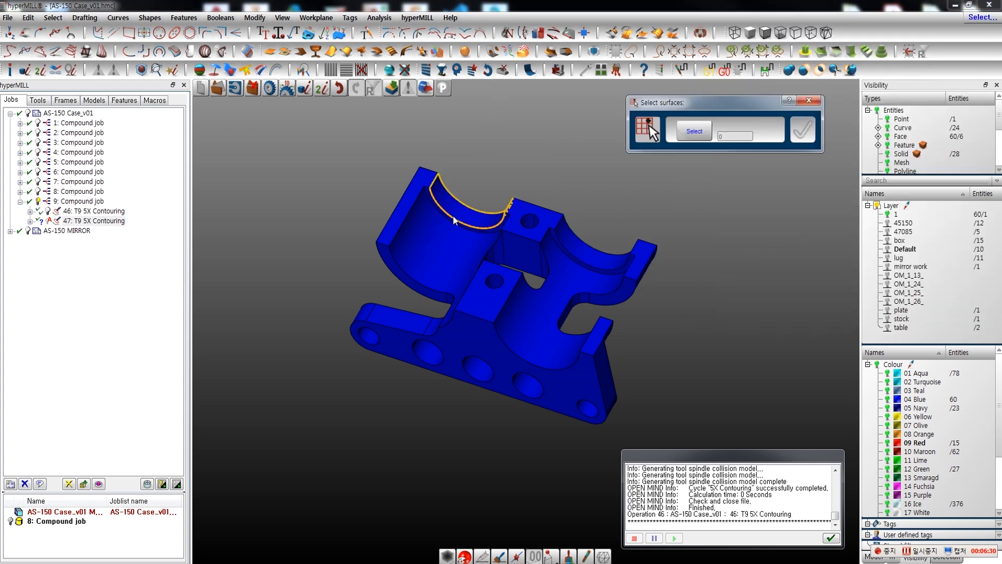
left_click(806, 136)
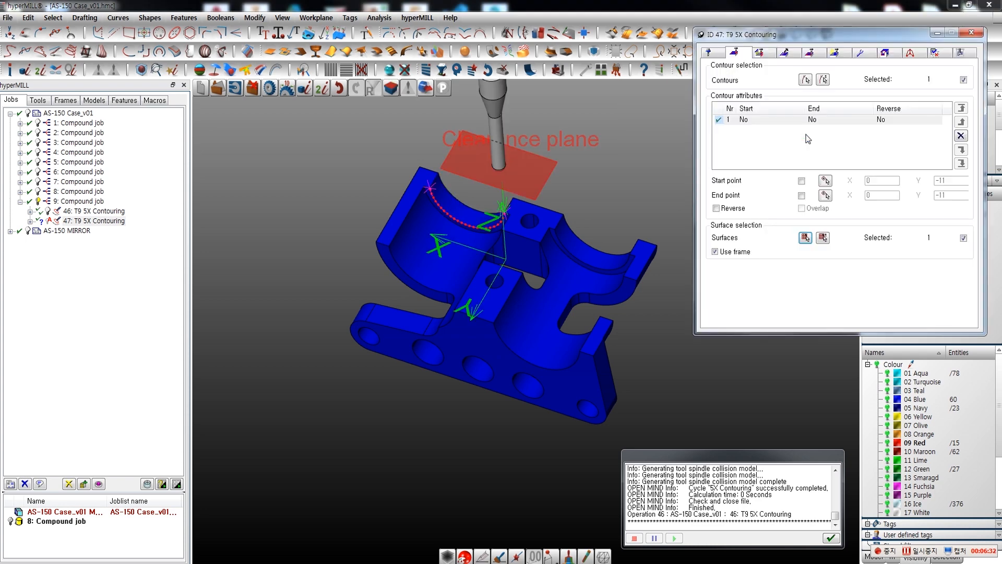
Check the tilt settings of job 47: T9 5X Contouring, calculate the job, and examine its toolpath.
left_click(786, 53)
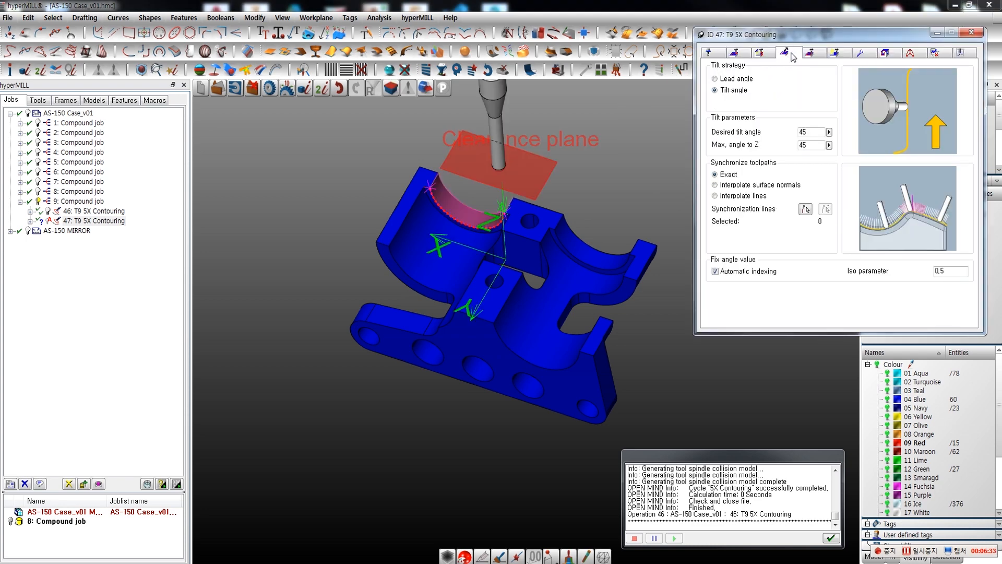
right_click(748, 39)
left_click(770, 46)
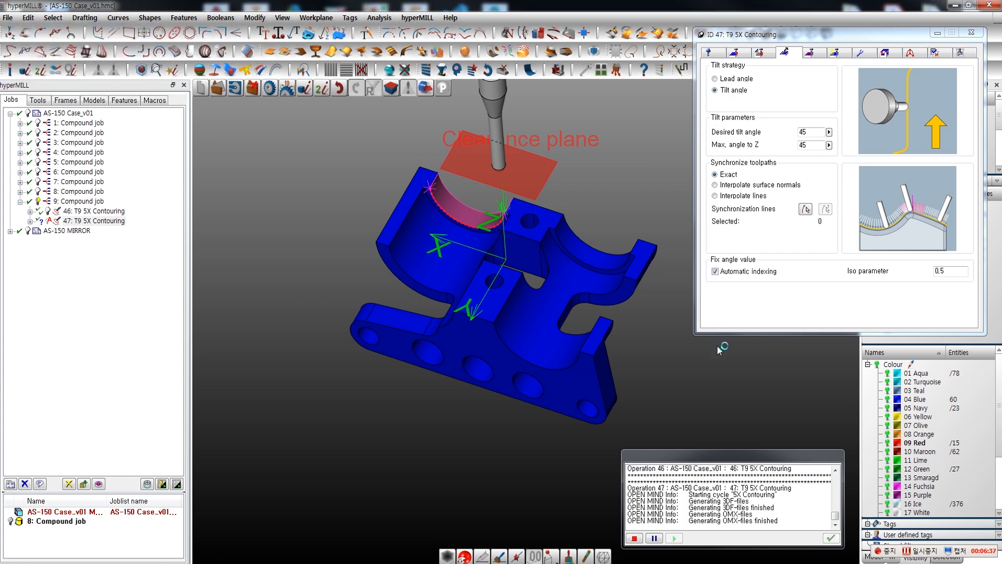
middle_click_drag(717, 346, 616, 365)
Reverse the contour direction in job 47, recalculate it overwriting the existing file, and examine the new toolpath alongside the strategy and tilt settings.
left_click(736, 53)
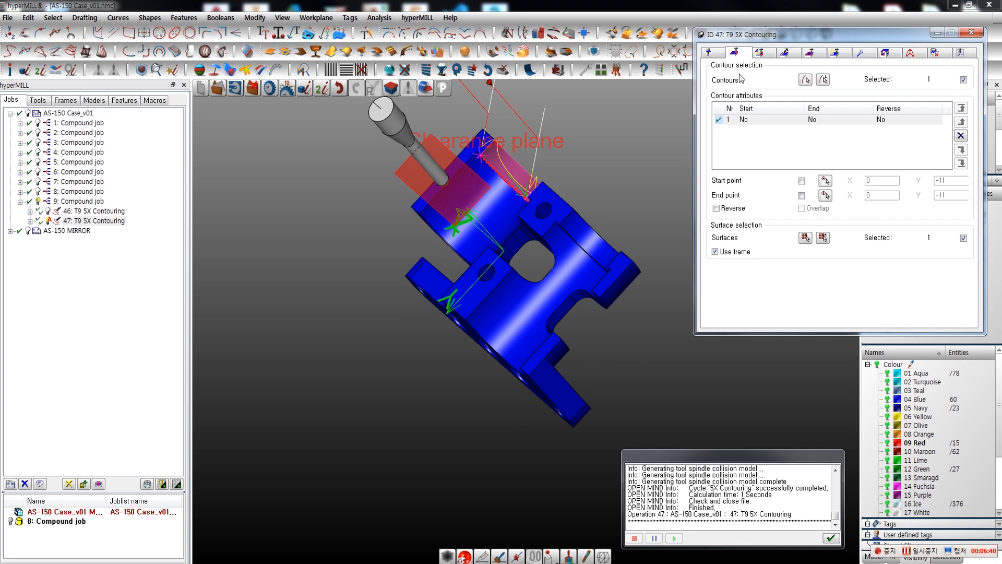
left_click(744, 120)
left_click(730, 209)
right_click(766, 37)
left_click(785, 40)
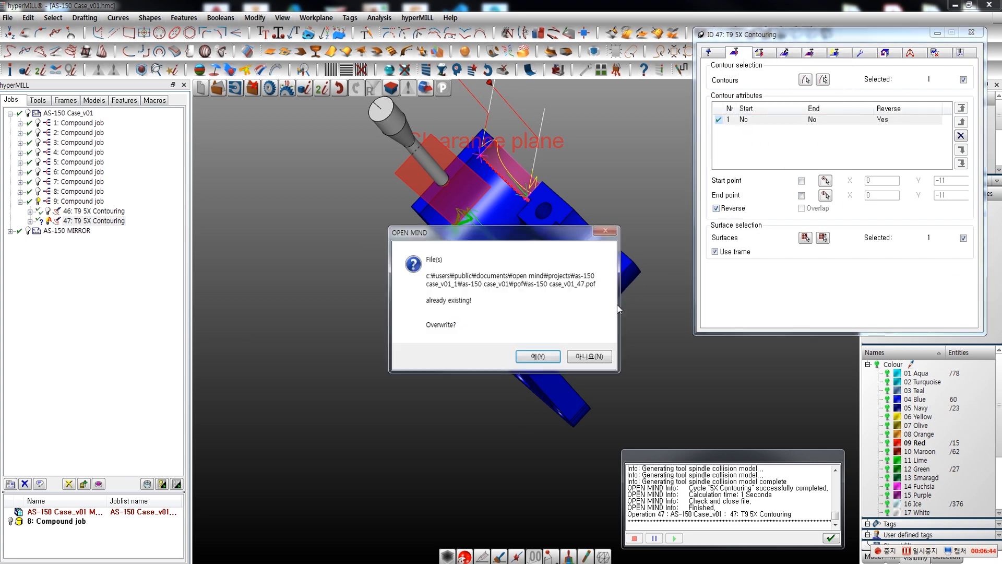
left_click(551, 355)
left_click(759, 52)
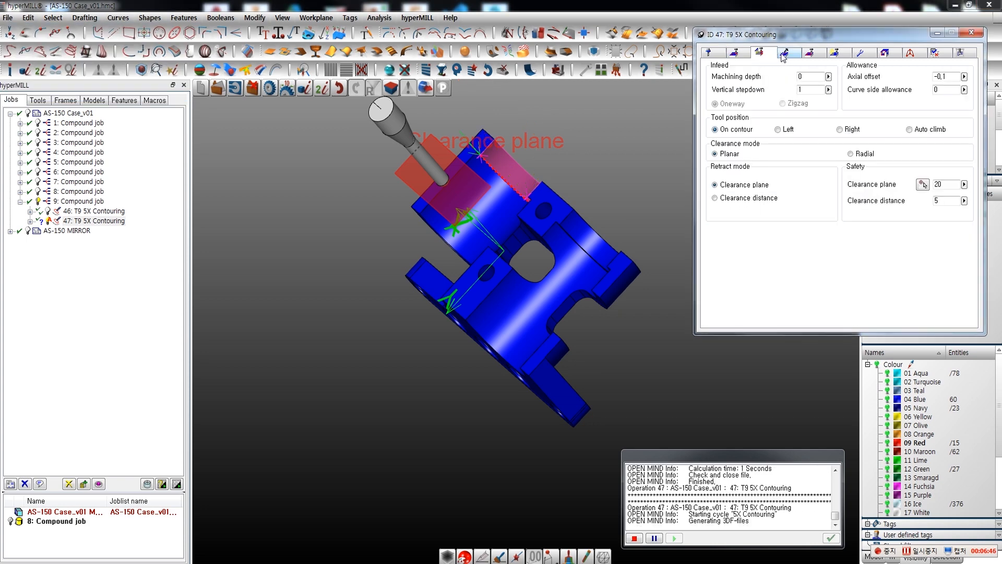
left_click(784, 53)
middle_click_drag(699, 353, 772, 320)
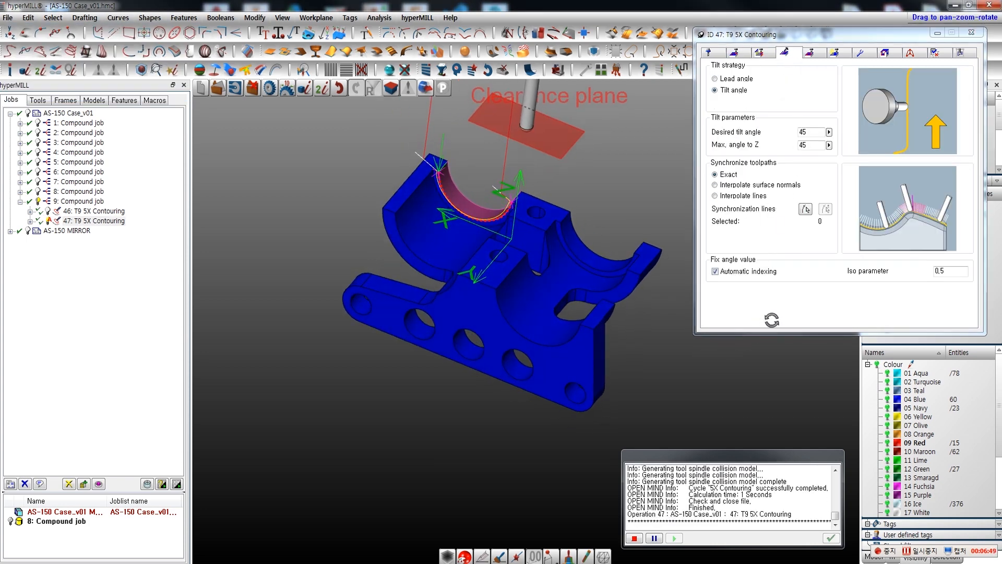
Close the settings of job 47: T9 5X Contouring and duplicate the job within 9: Compound job.
double_click(958, 268)
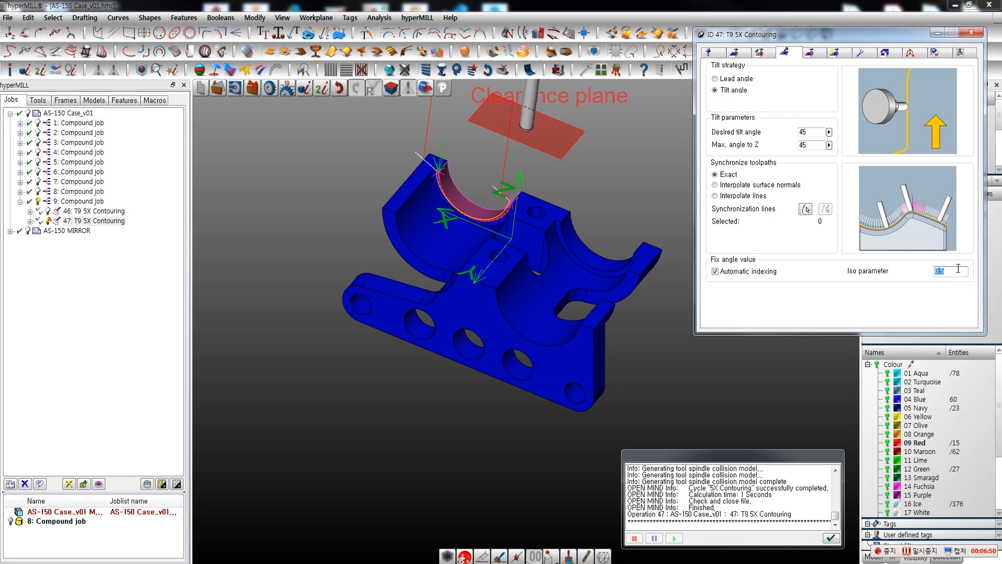
left_click(972, 33)
middle_click_drag(741, 272, 721, 296)
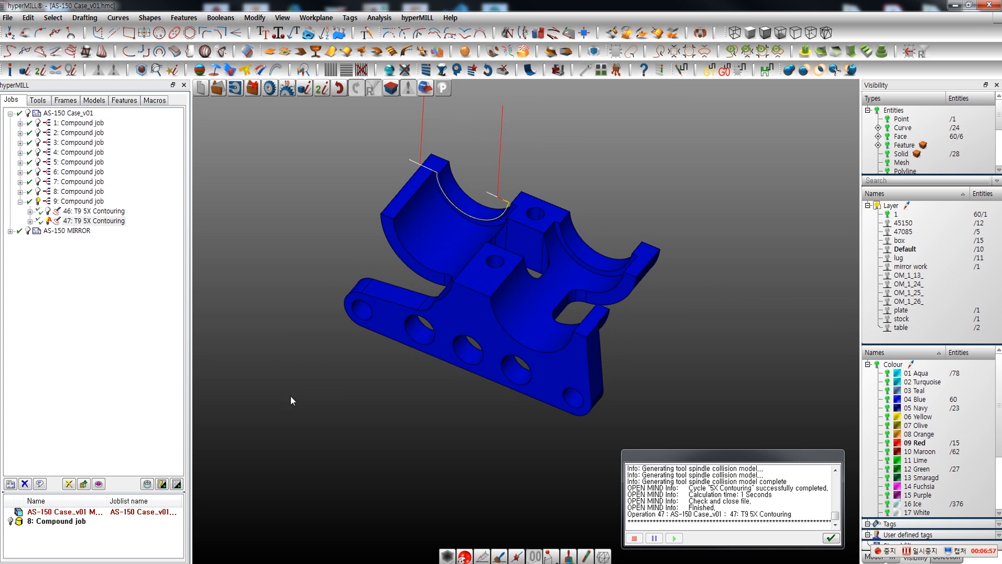
left_click(111, 222)
left_click_drag(110, 226, 124, 238, "ctrl")
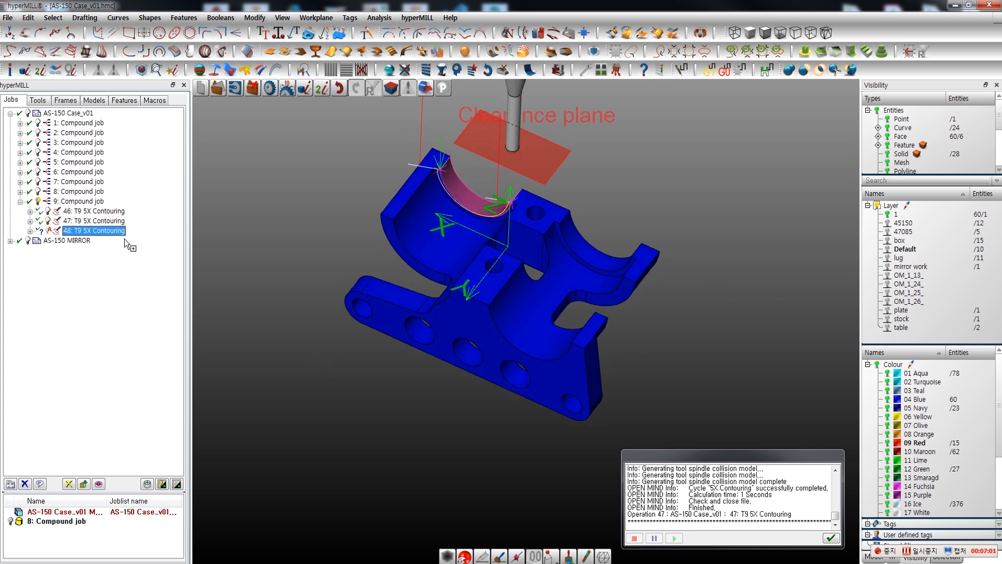
In job 48: T9 5X Contouring, replace the contour with the U-shaped edge of the central notch on the front seat.
double_click(111, 230)
middle_click_drag(398, 403, 399, 407)
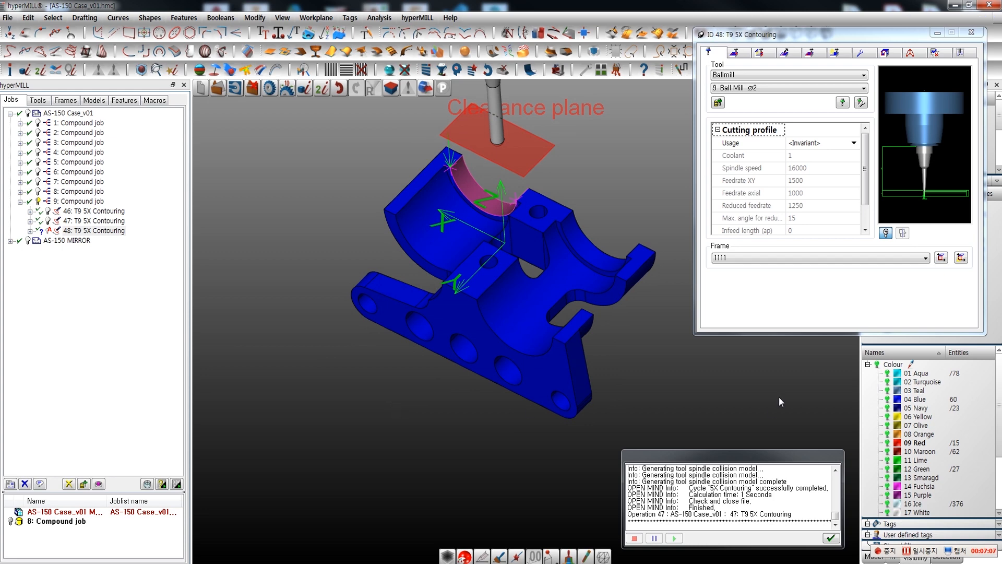
left_click(738, 56)
left_click(807, 82)
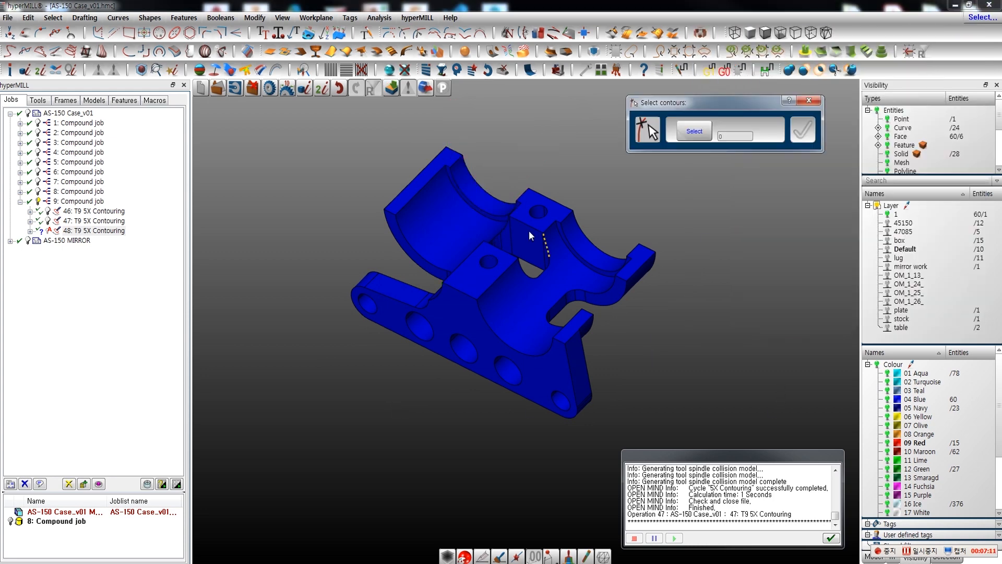
scroll(518, 224, "up", 5)
left_click(521, 349)
left_click(433, 364)
left_click(803, 130)
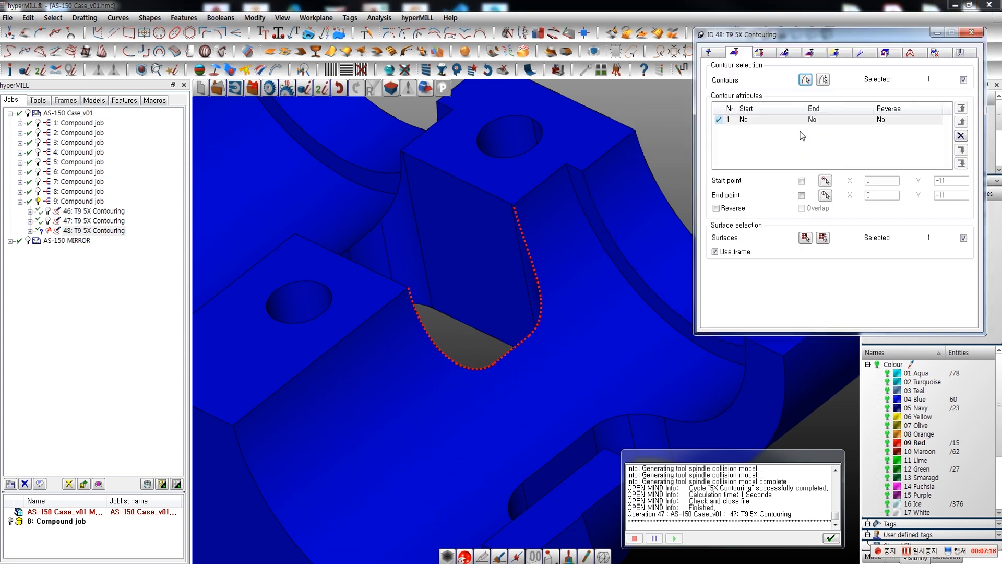
Replace the selected surface of job 48 with the curved inner seat face adjoining the notch edge.
middle_click_drag(476, 385, 490, 390)
scroll(569, 428, "down", 3)
middle_click_drag(569, 428, 628, 403)
left_click(805, 238)
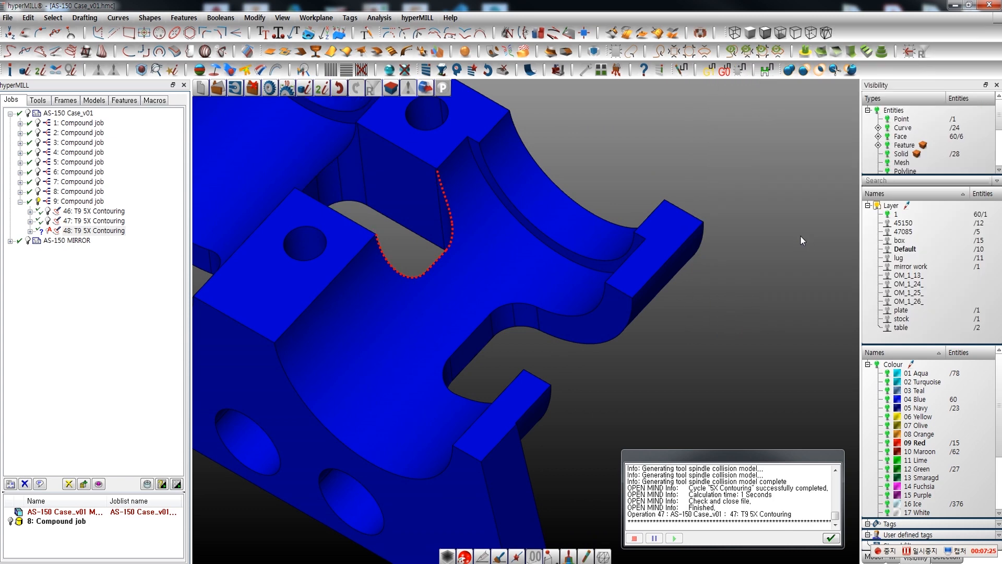
left_click(537, 263)
left_click(804, 128)
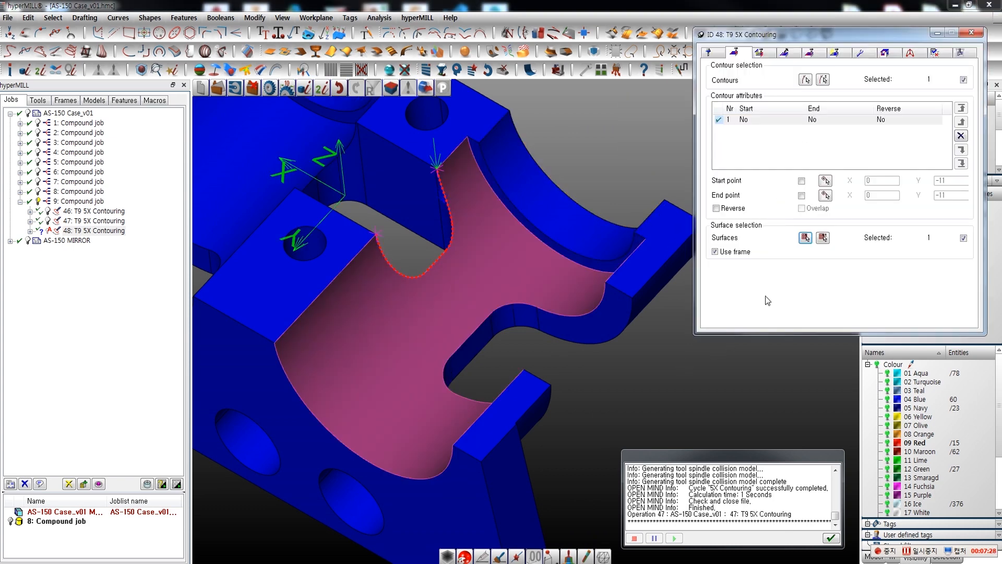
Turn off automatic indexing in the tilt settings of job 48: T9 5X Contouring and calculate its toolpath.
left_click(760, 52)
left_click(785, 53)
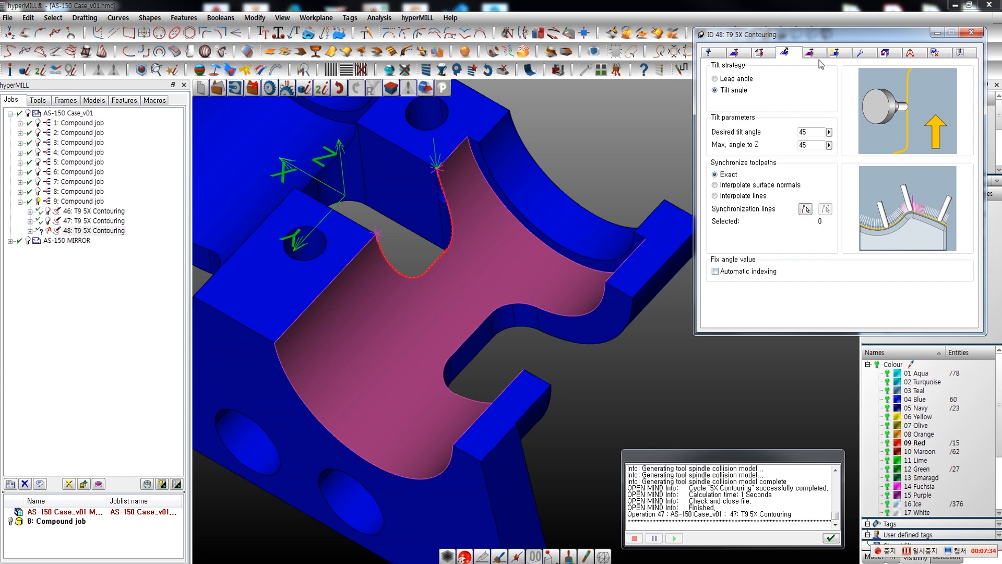
right_click(770, 36)
left_click(799, 39)
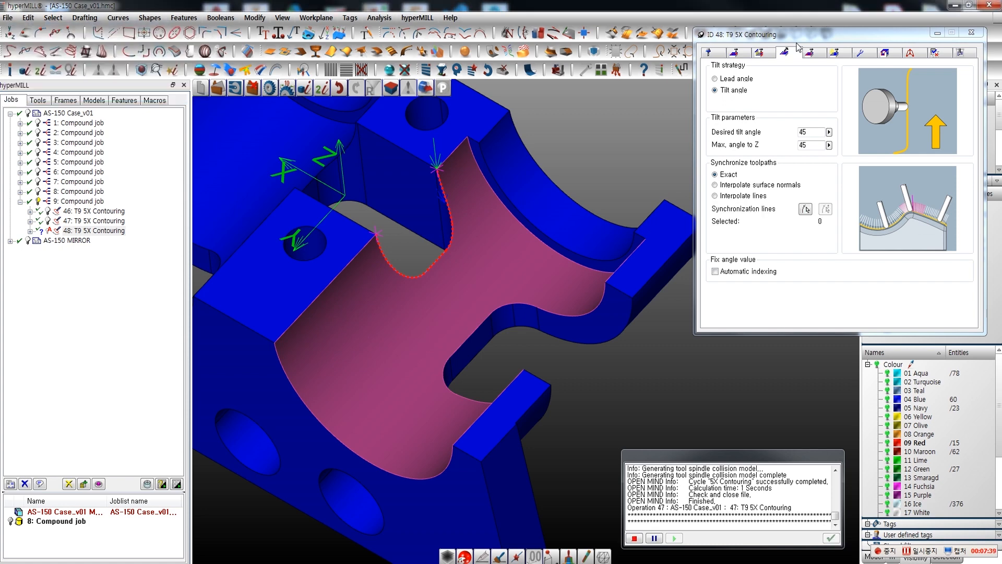
left_click(972, 34)
middle_click_drag(692, 364, 662, 367)
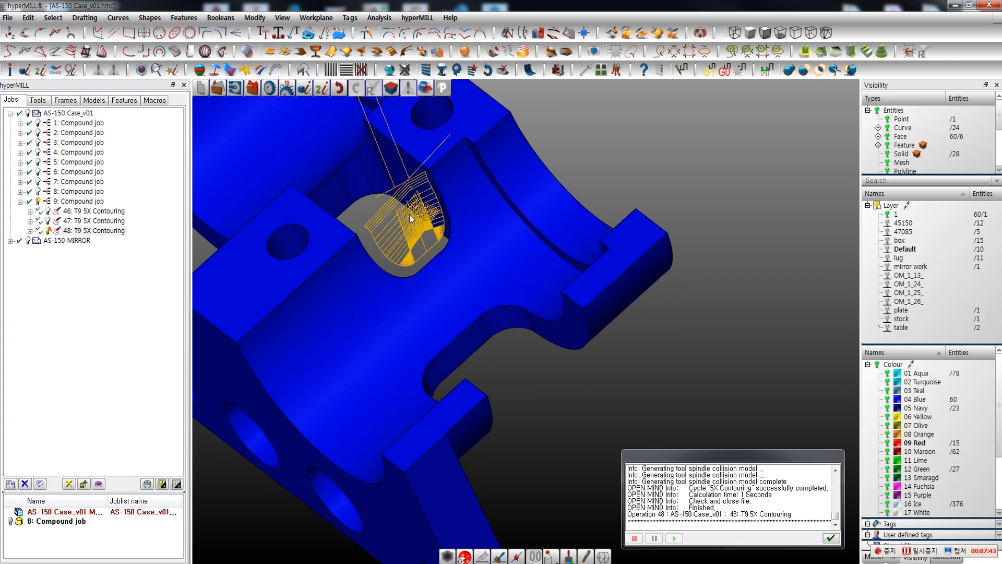
scroll(414, 217, "up", 3)
middle_click_drag(410, 265, 401, 157)
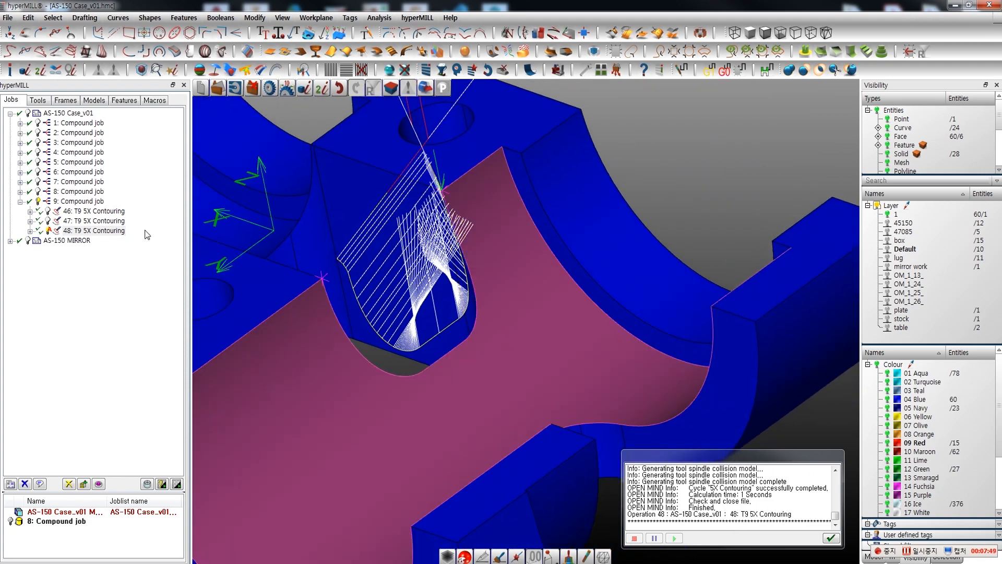
Run the internal simulation of job 48: T9 5X Contouring and follow the ball mill around the notch edge.
right_click(115, 233)
left_click(156, 407)
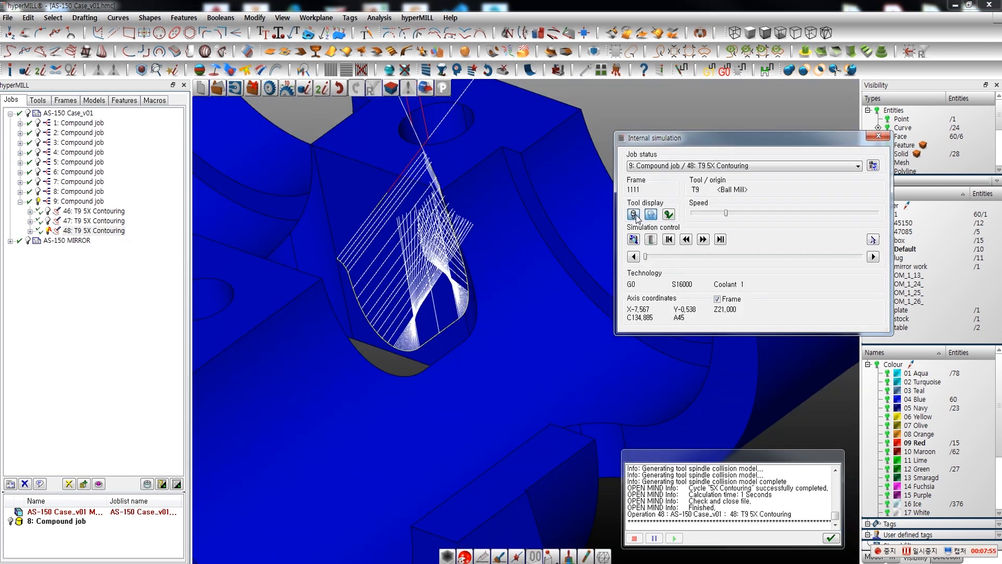
left_click(635, 214)
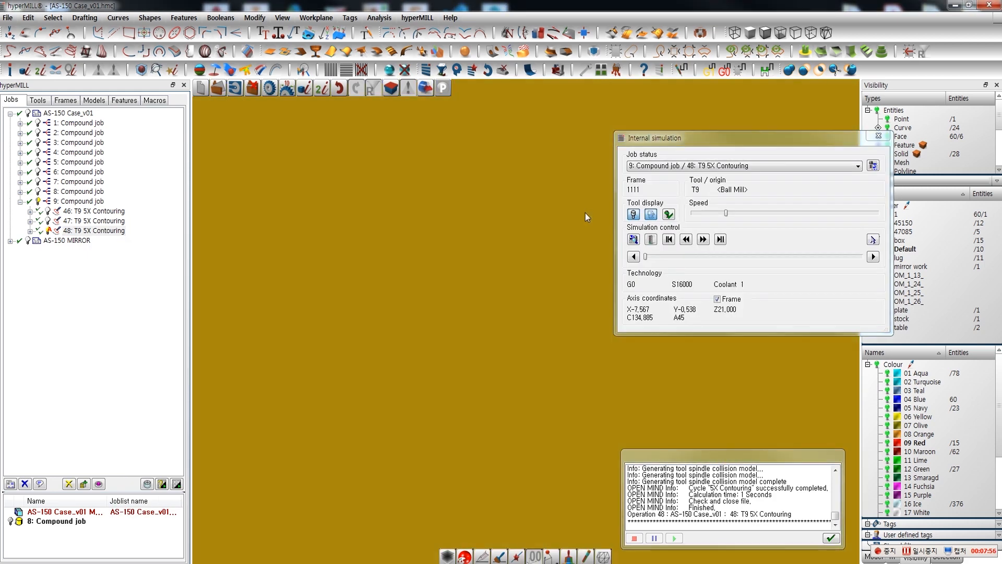
scroll(472, 268, "down", 8)
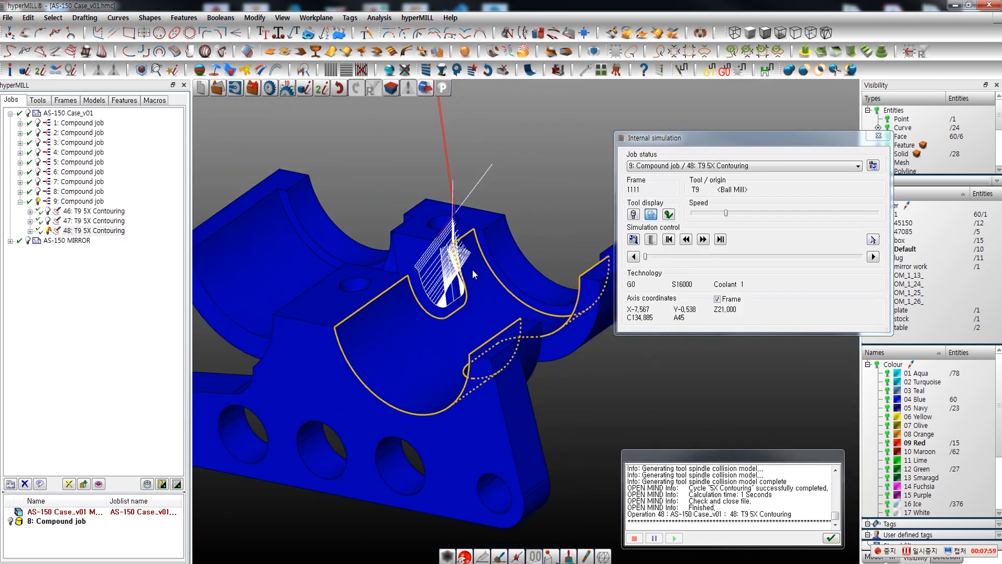
scroll(455, 264, "up", 3)
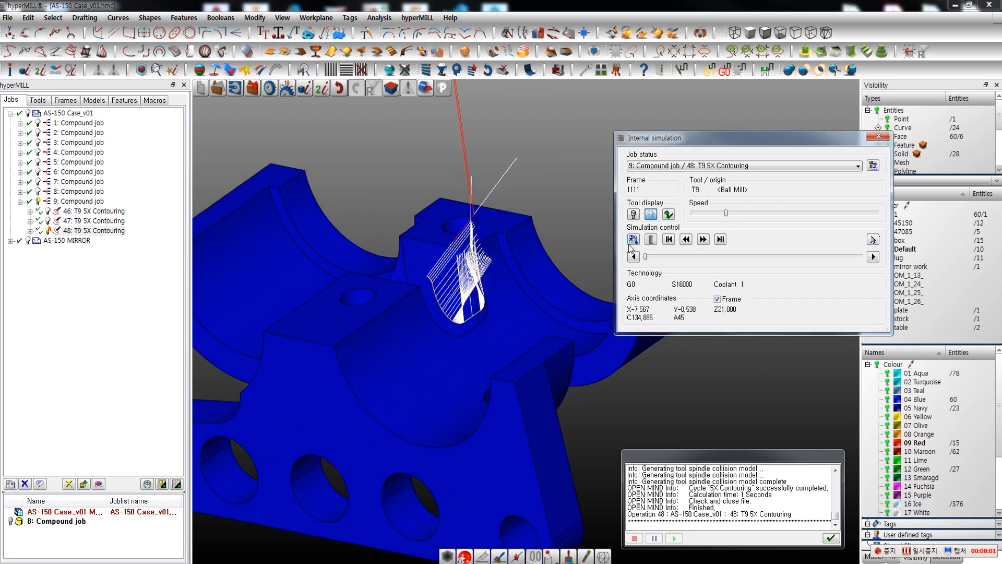
left_click_drag(658, 258, 832, 288)
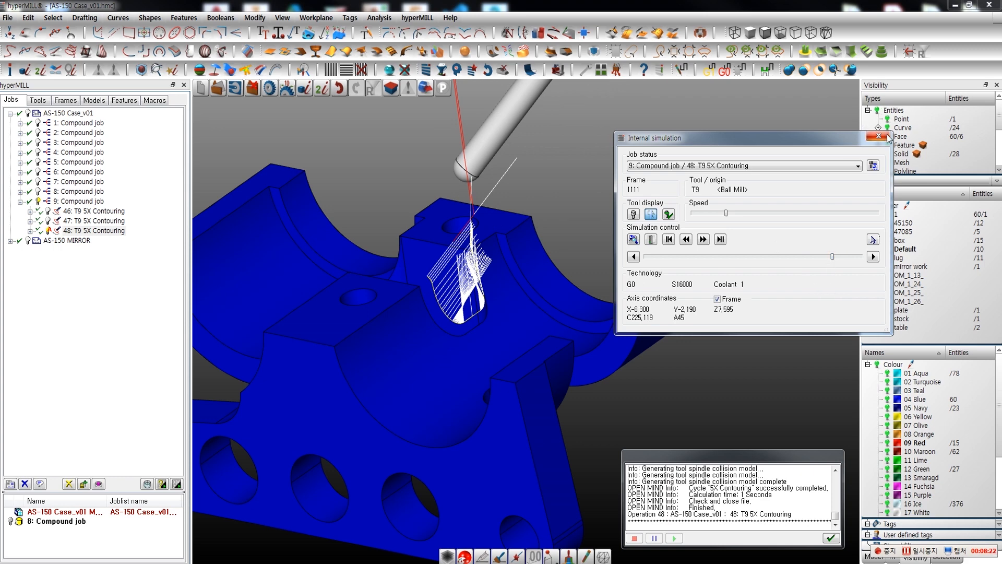
left_click(880, 137)
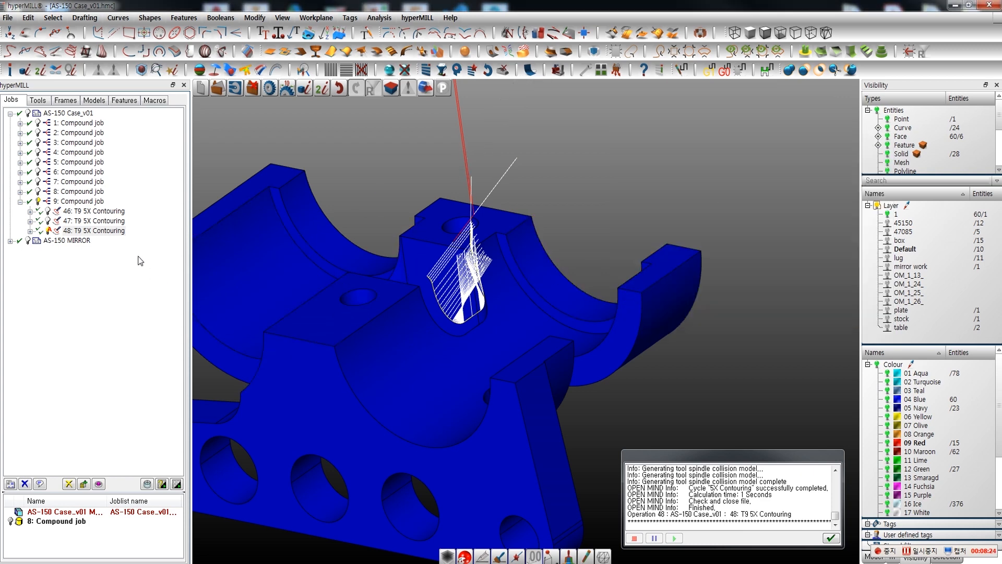
Start the internal machine simulation of job 48 using 8: Compound job as the stock, with no listed jobs to calculate.
right_click(113, 234)
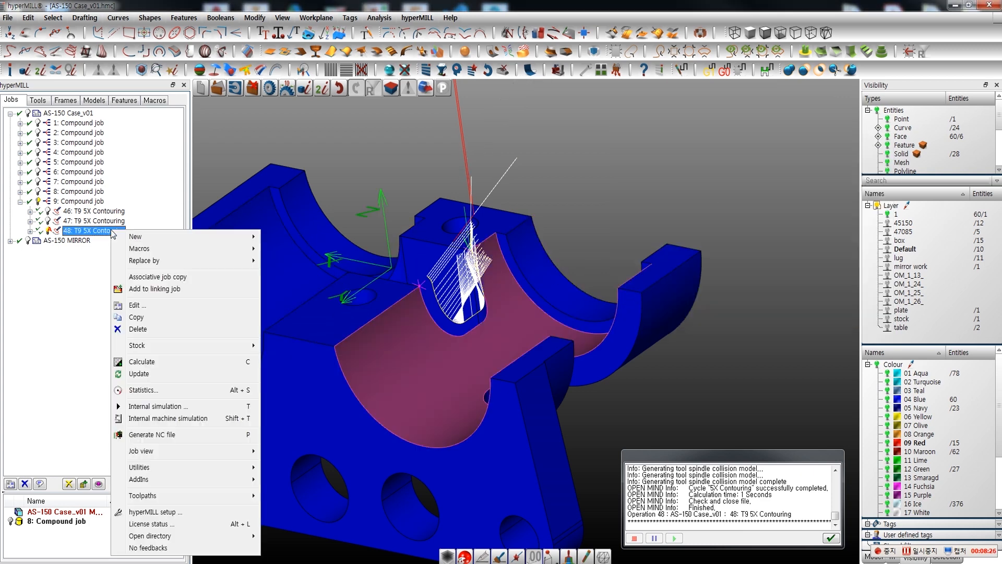
left_click(159, 422)
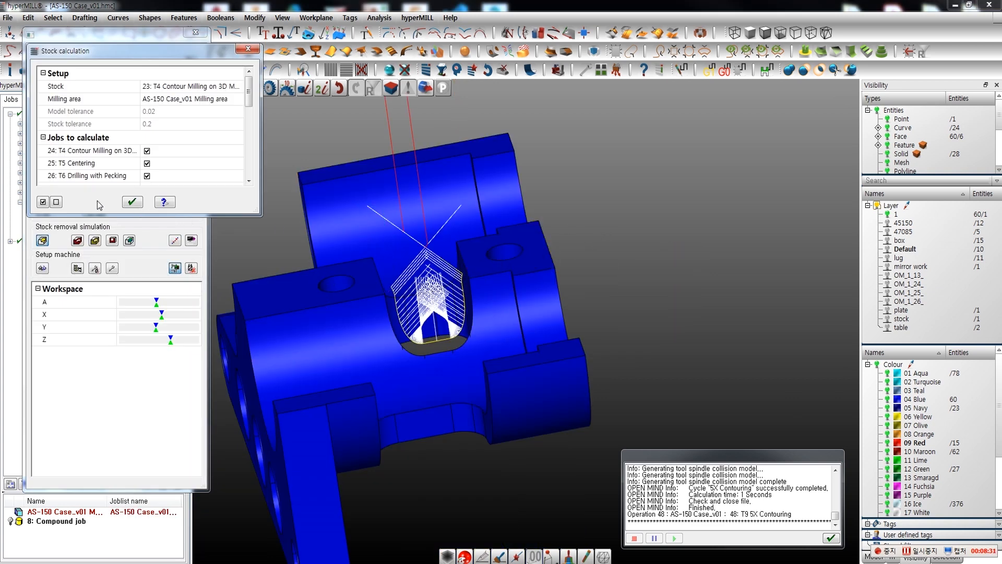
left_click(212, 87)
scroll(244, 126, "down", 10)
left_click(176, 159)
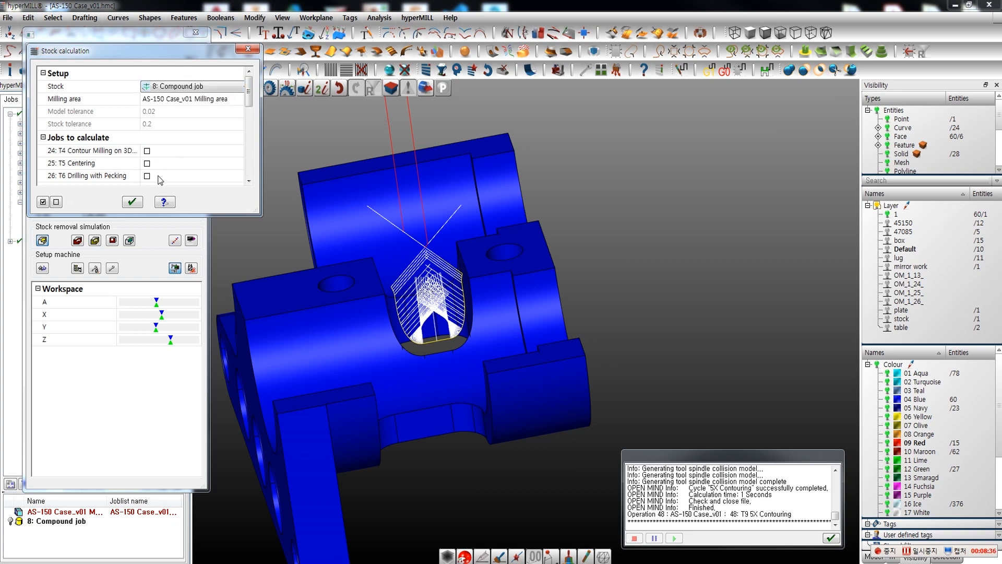
left_click(133, 203)
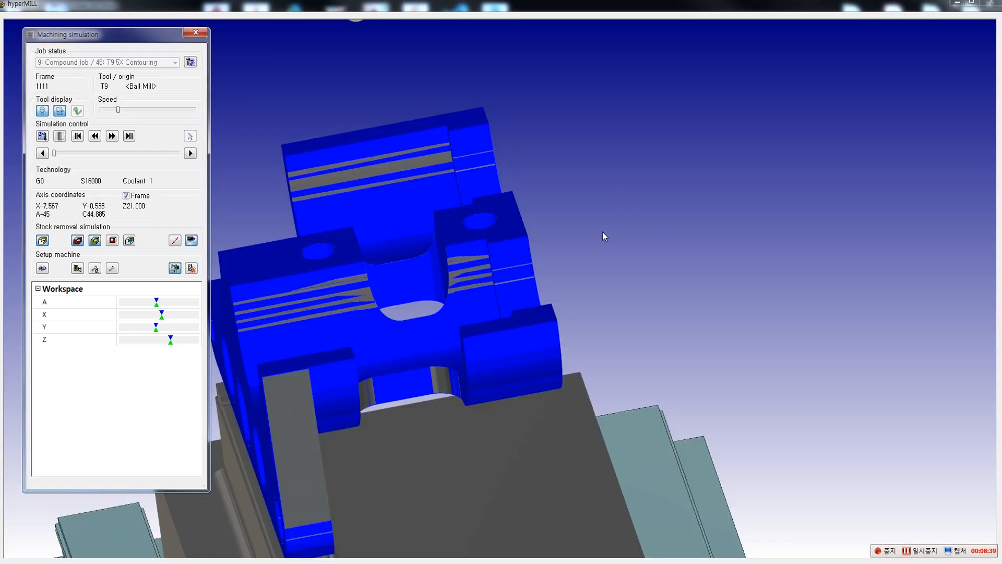
Hide the model to show only the stock, play the machining simulation of job 48: T9 5X Contouring, and close it.
middle_click_drag(603, 232, 642, 228)
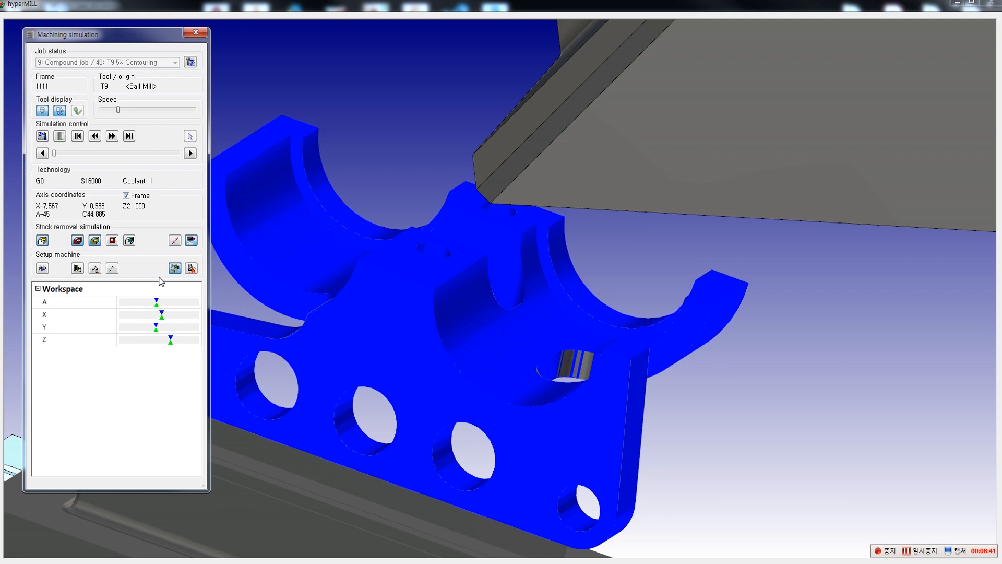
left_click(78, 241)
middle_click_drag(490, 324, 484, 322)
scroll(533, 326, "down", 3)
scroll(539, 308, "down", 5)
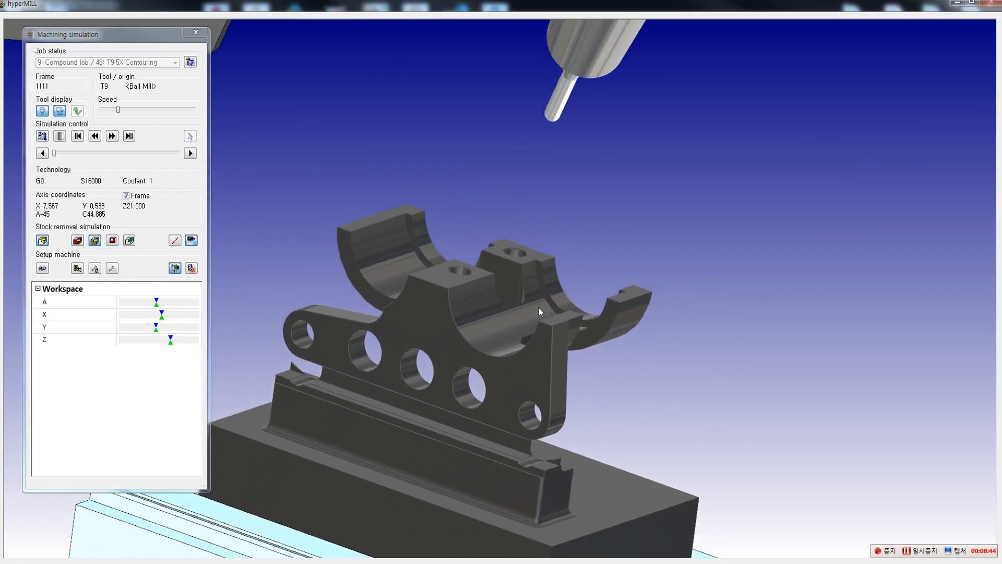
middle_click_drag(539, 311, 505, 348)
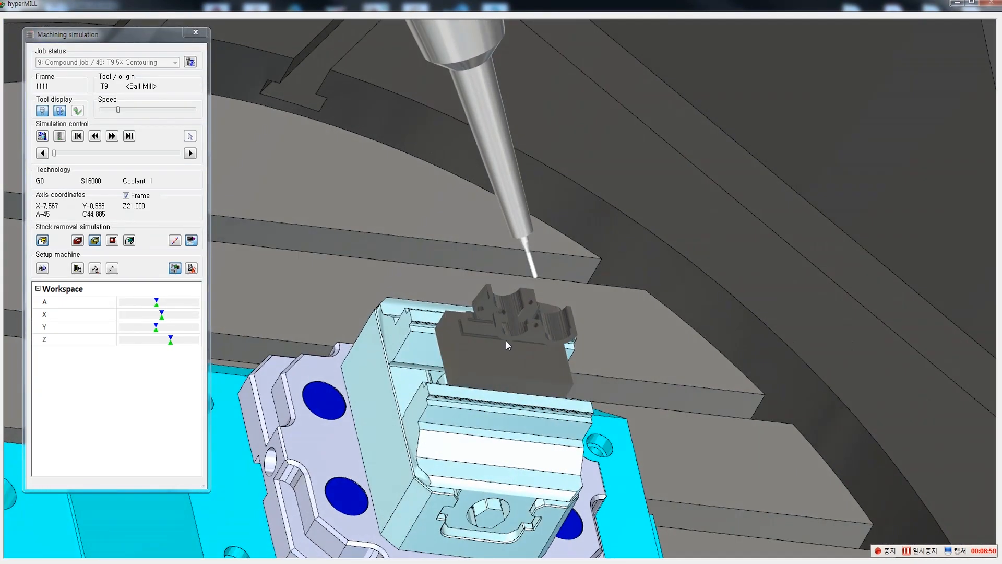
left_click(112, 136)
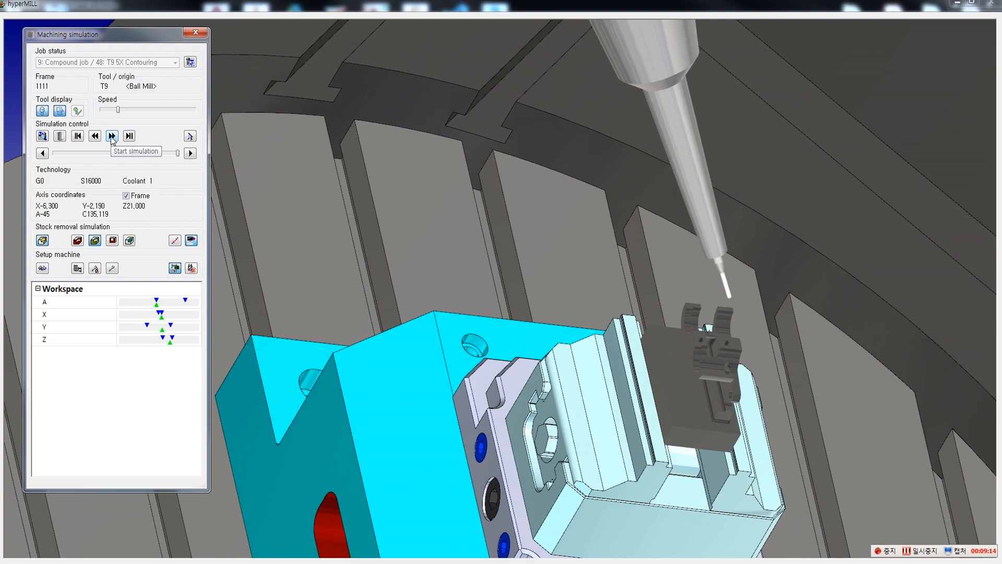
left_click(197, 33)
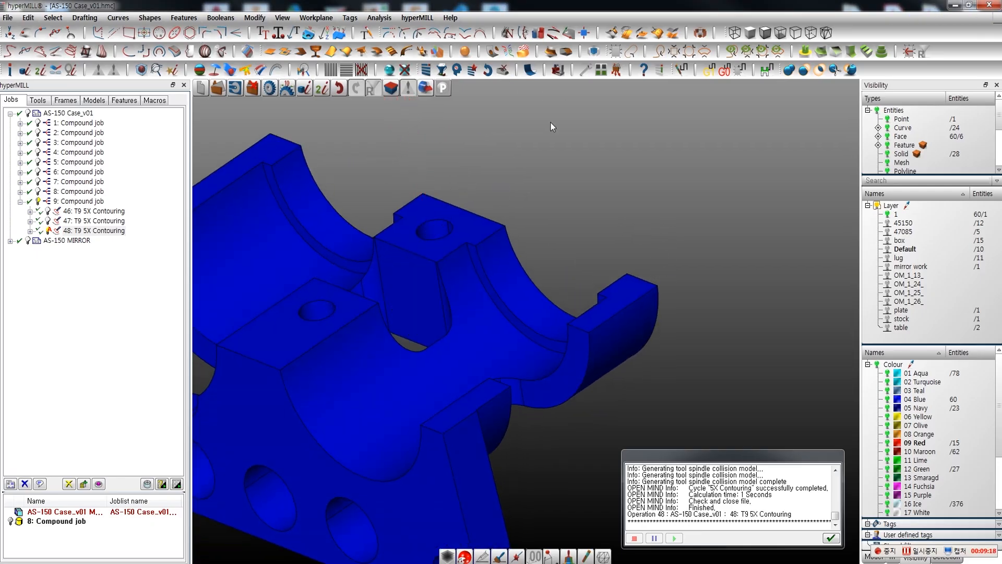
Duplicate job 48: T9 5X Contouring and replace the copy's contour with the U-shaped notch edge of the opposite seat.
left_click(110, 232)
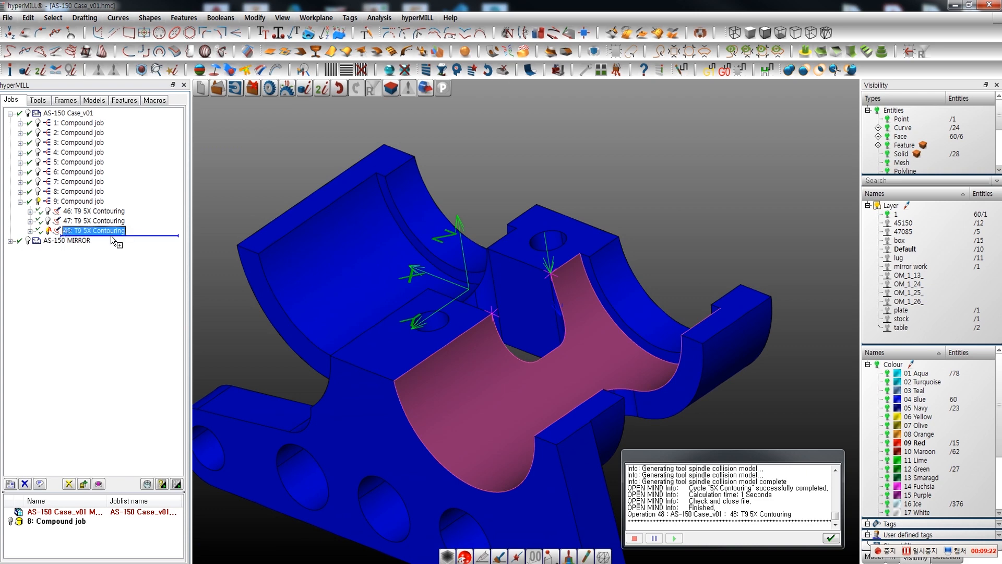
left_click_drag(111, 236, 111, 238, "ctrl")
double_click(111, 239)
middle_click_drag(366, 235, 664, 216)
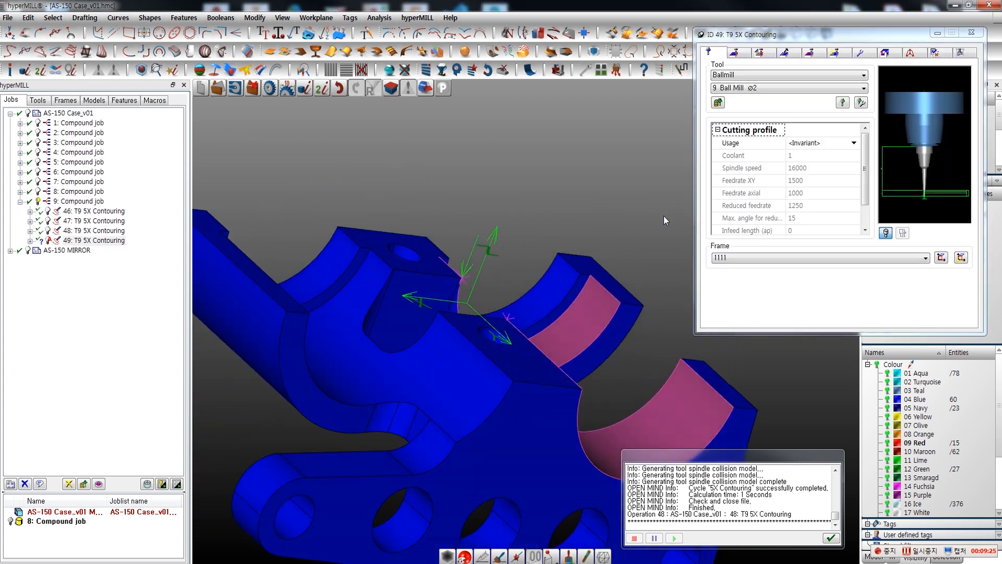
left_click(737, 54)
left_click(806, 88)
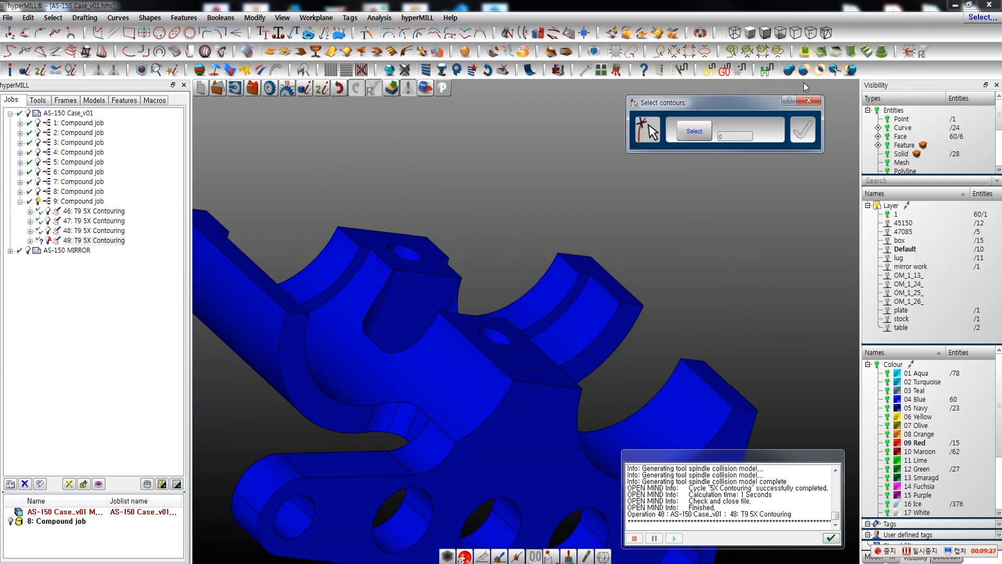
left_click(437, 330)
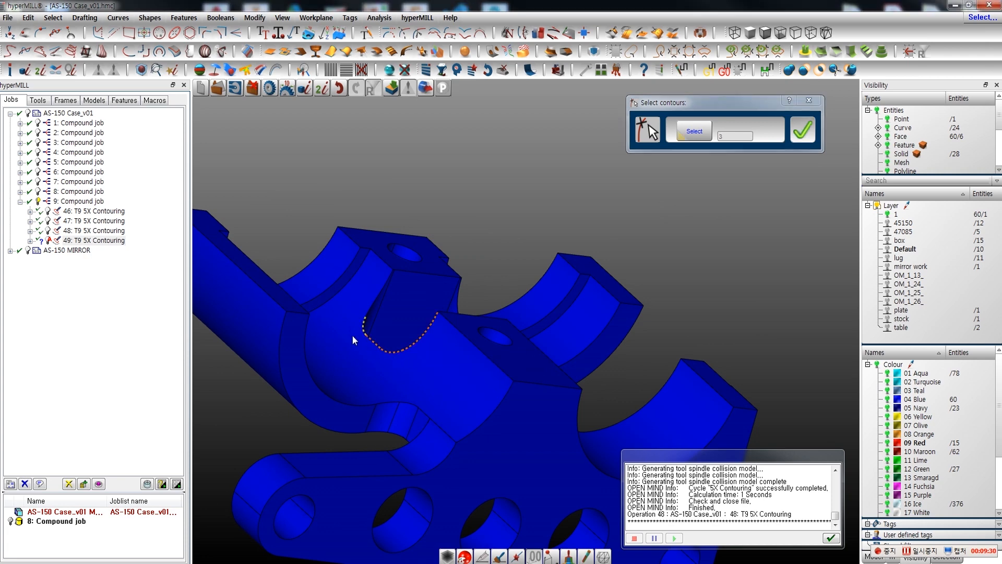
left_click(802, 130)
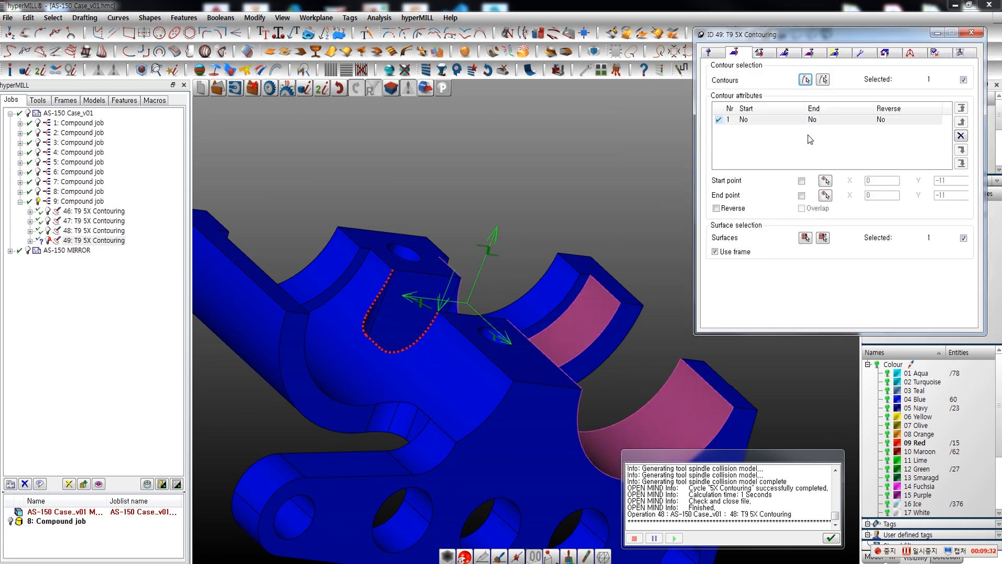
Replace the surface in job 49: T9 5X Contouring with the curved inner face of the opposite seat.
left_click(807, 238)
left_click(454, 369)
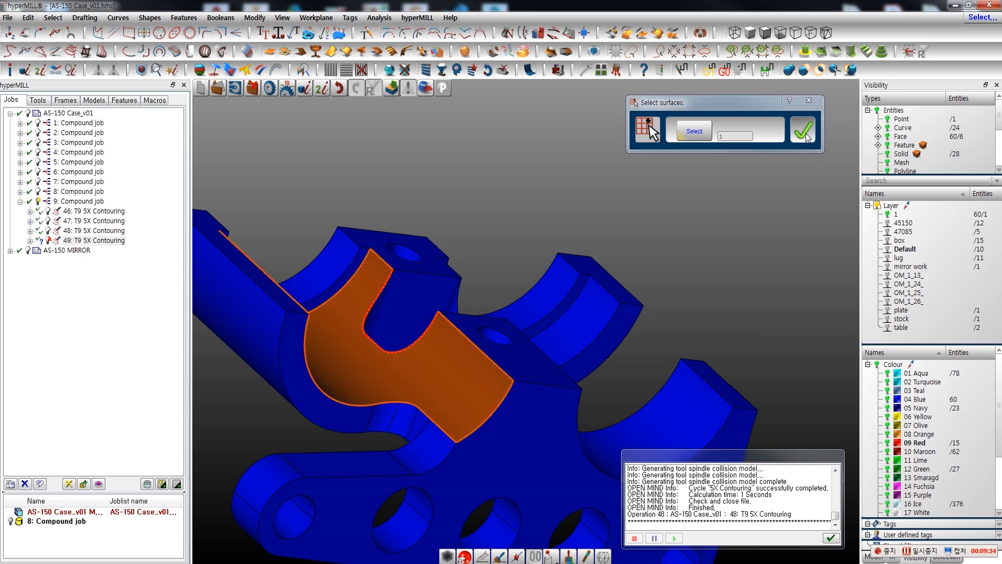
left_click(803, 130)
middle_click_drag(578, 157, 567, 182)
Calculate job 49: T9 5X Contouring, close its settings, and examine the toolpath around the notch.
right_click(760, 39)
left_click(788, 144)
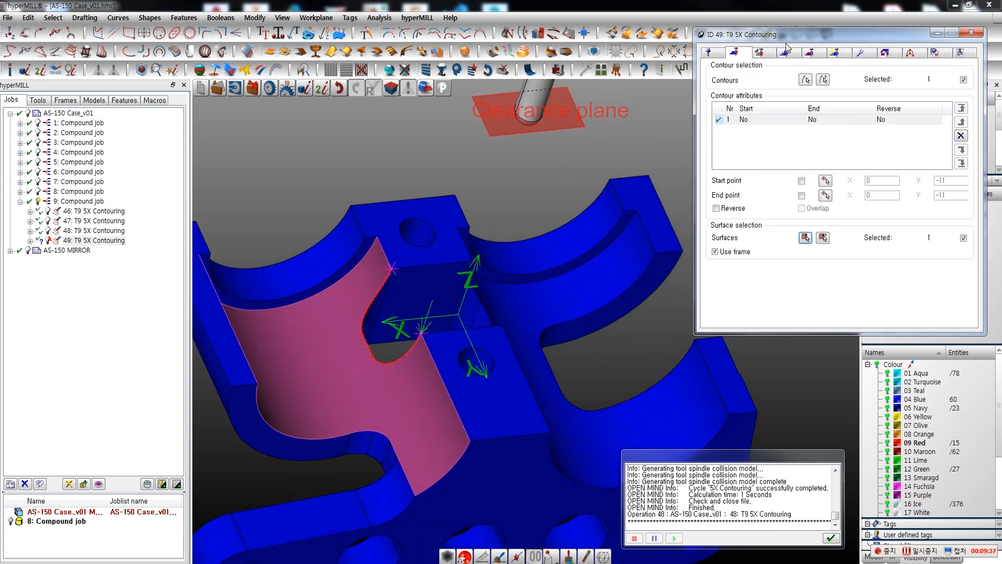
left_click(537, 358)
left_click(972, 33)
middle_click_drag(785, 195, 781, 238)
middle_click_drag(307, 261, 329, 251)
scroll(569, 230, "down", 3)
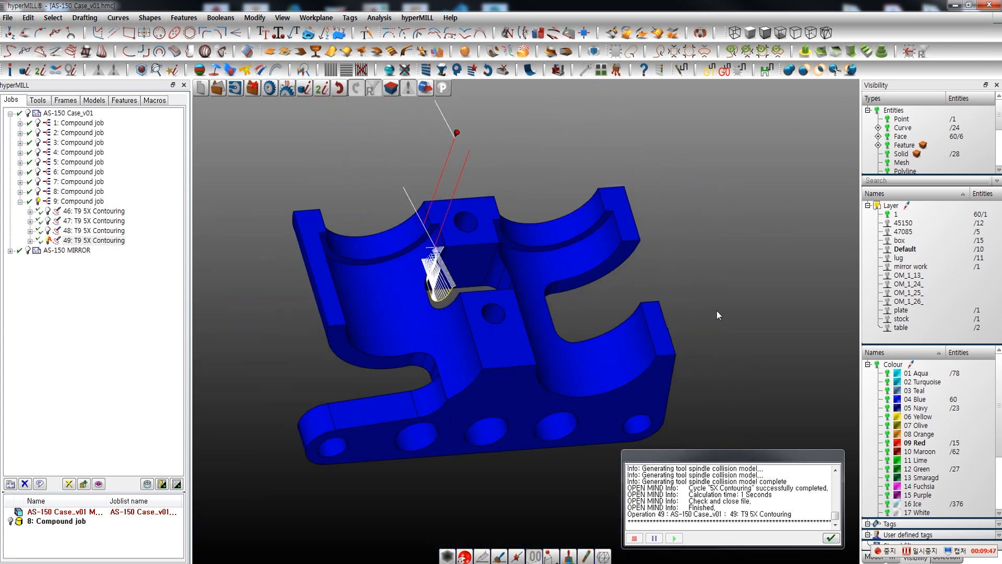
Duplicate job 49: T9 5X Contouring and replace the copy's contour with the outer edge of the same seat along the side cutout.
left_click(111, 241)
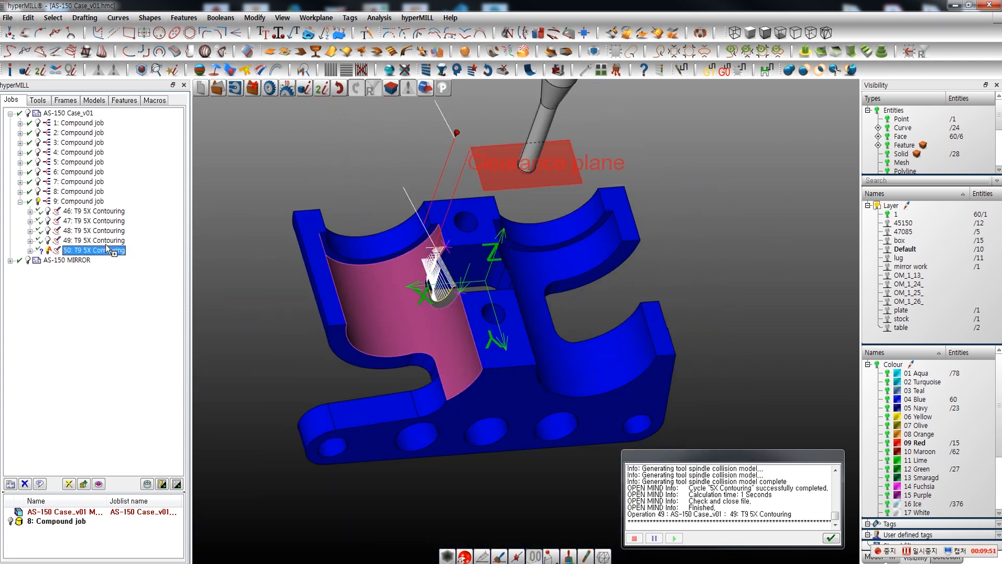
double_click(101, 254)
middle_click_drag(470, 320, 448, 334)
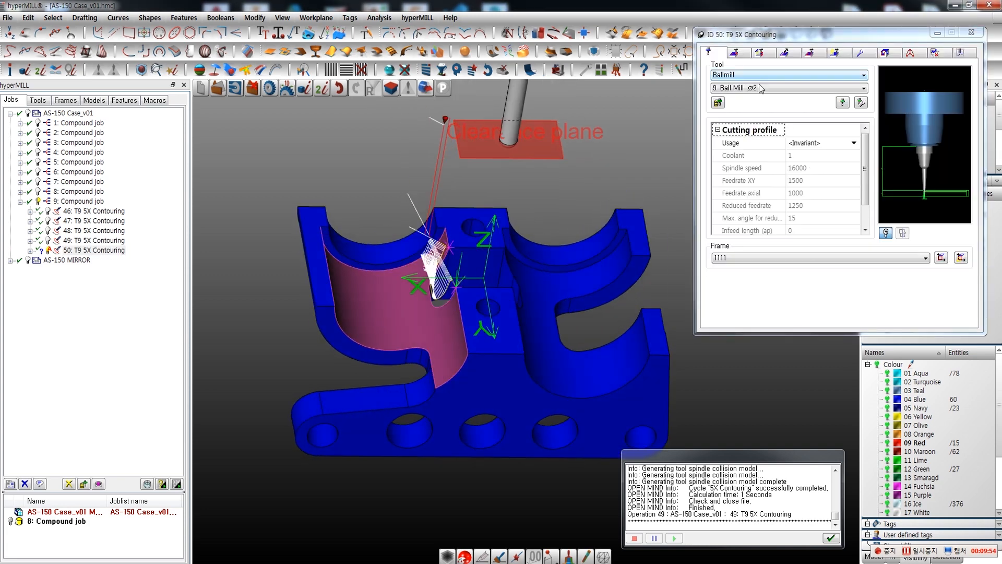
left_click(734, 52)
left_click(806, 77)
left_click(437, 380)
middle_click_drag(437, 380, 324, 315)
left_click(427, 345)
left_click(412, 340)
left_click(389, 338)
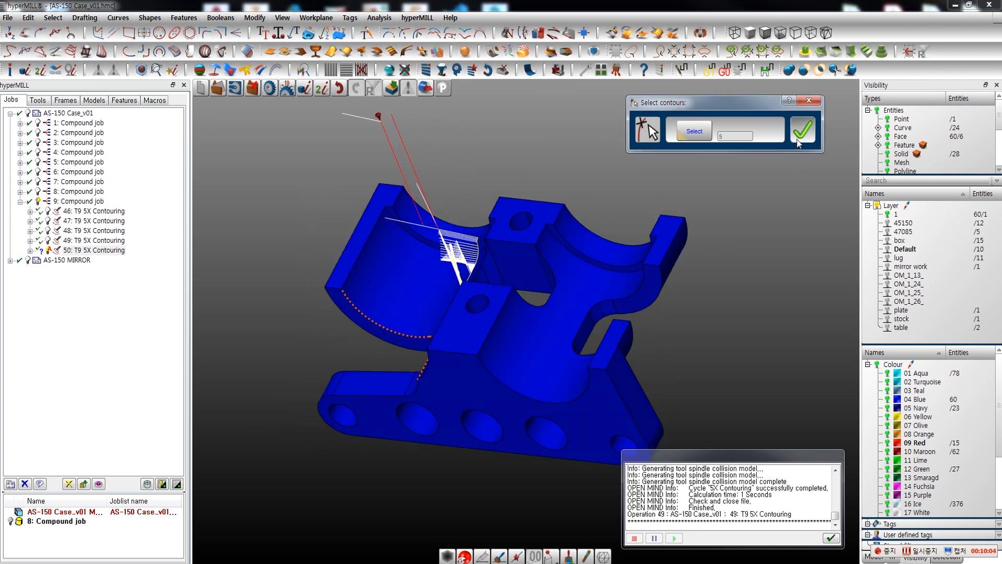
left_click(802, 131)
Calculate job 50: T9 5X Contouring, reverse its contour direction, and recalculate it, overwriting the existing toolpath file.
left_click(538, 357)
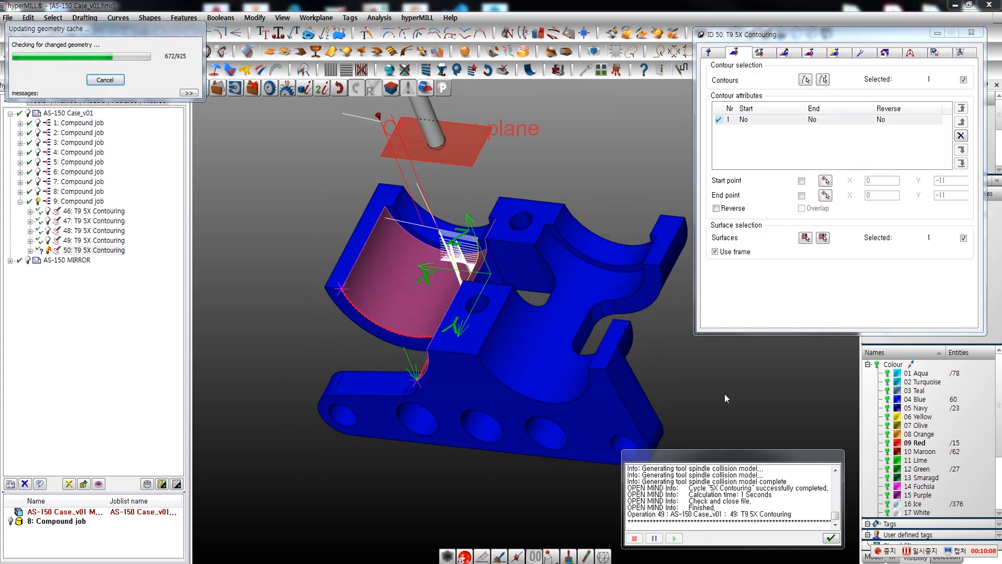
middle_click_drag(727, 394, 613, 303)
double_click(113, 250)
left_click(734, 52)
left_click(733, 121)
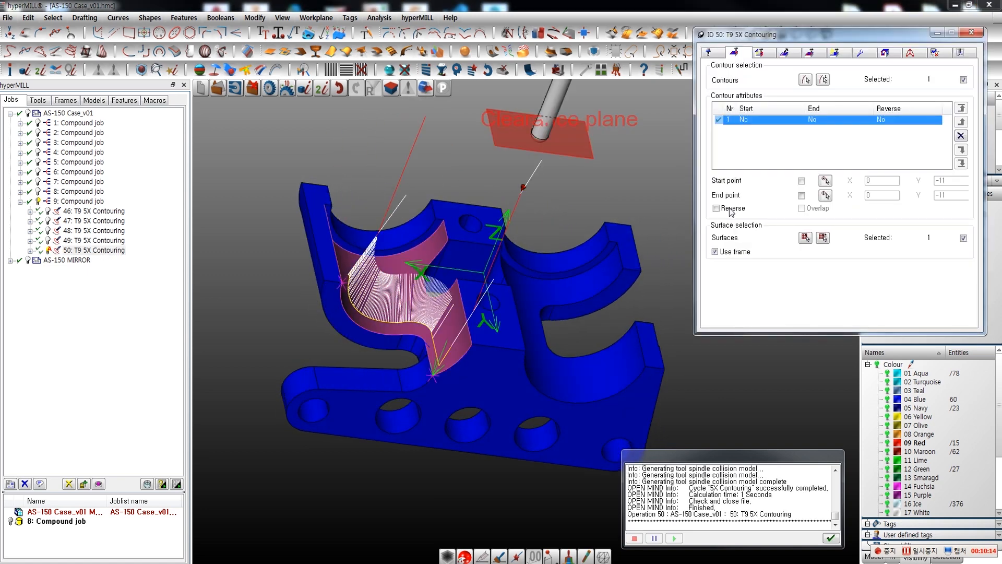
right_click(762, 36)
left_click(795, 42)
left_click(546, 357)
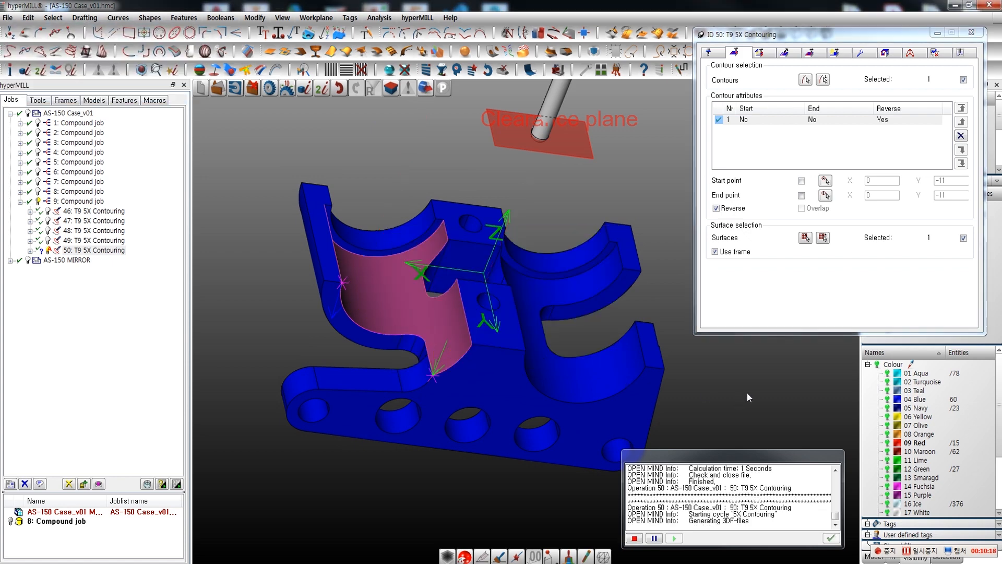
Examine the toolpath of job 50: T9 5X Contouring along the seat's outer edge and close its settings.
middle_click_drag(747, 393, 686, 389)
scroll(353, 265, "up", 3)
middle_click_drag(334, 266, 301, 303)
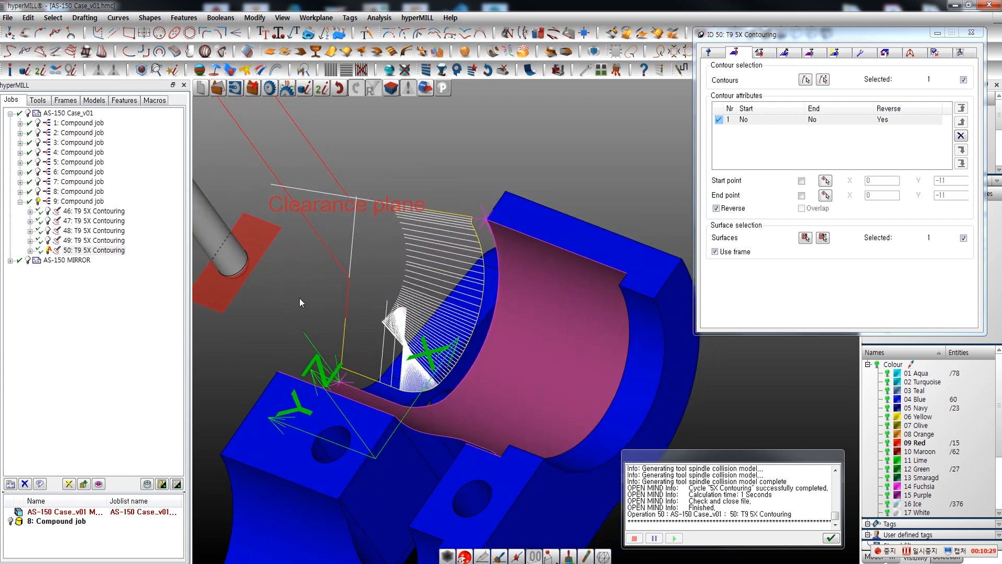
left_click(970, 32)
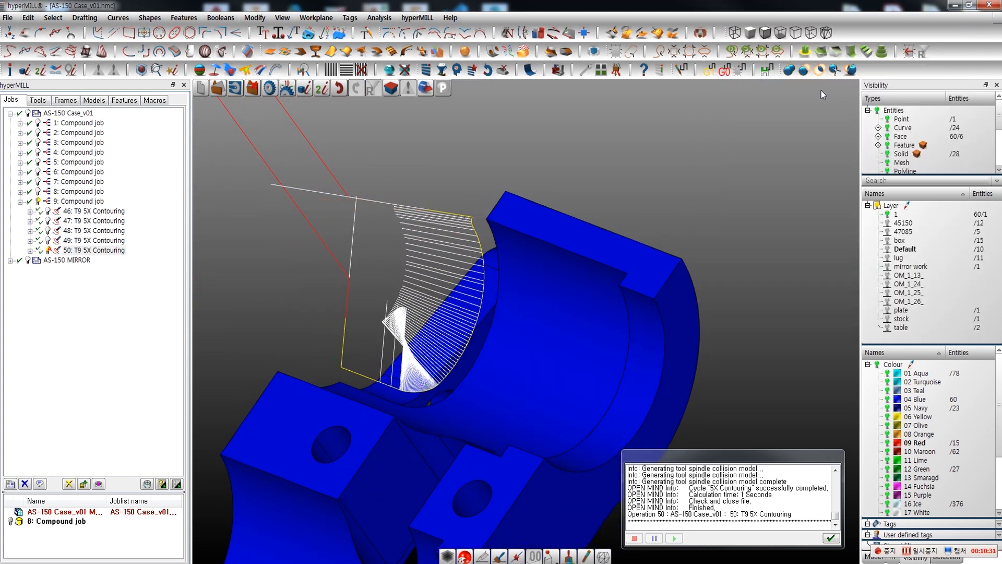
right_click(82, 113)
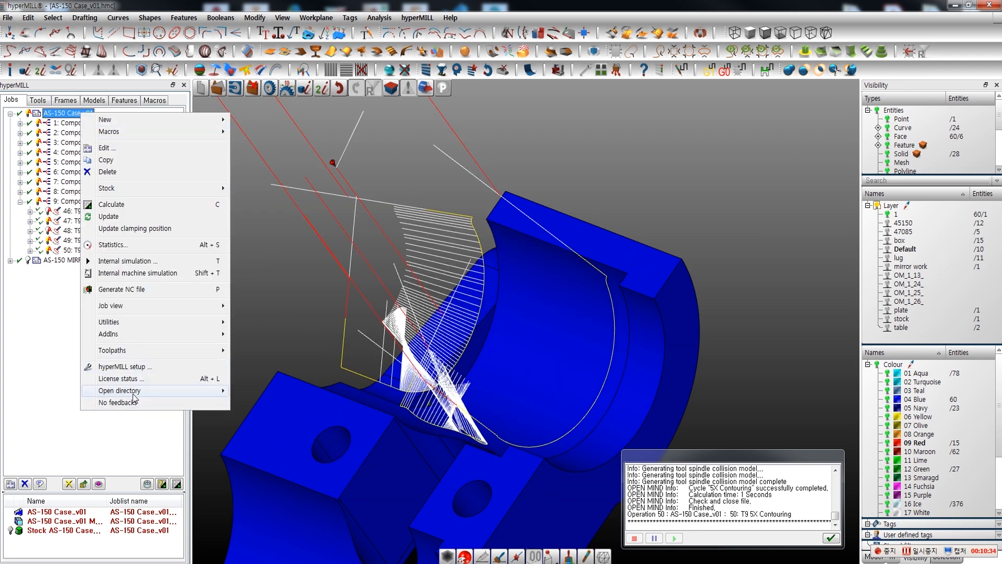
mouse_move(149, 352)
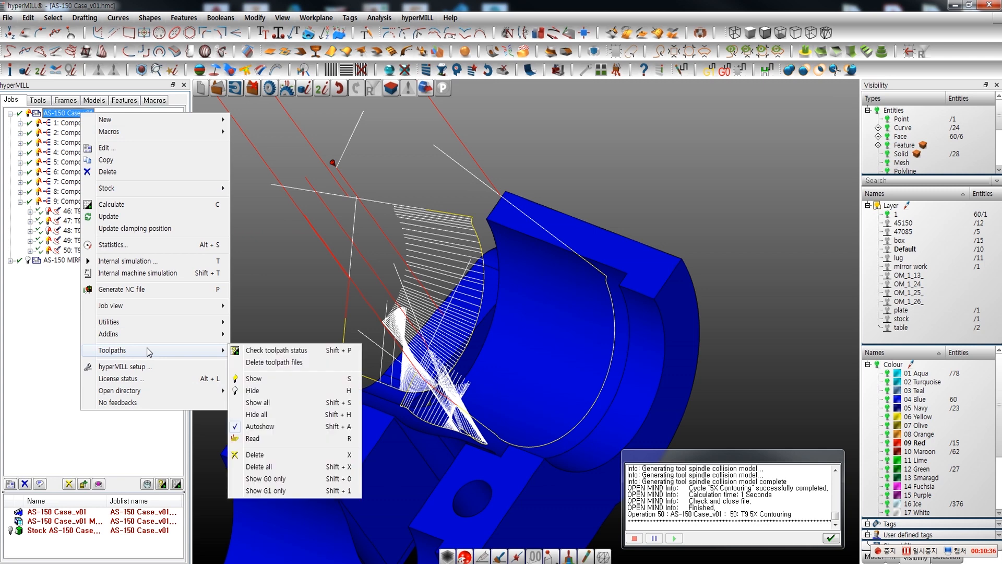
left_click(121, 403)
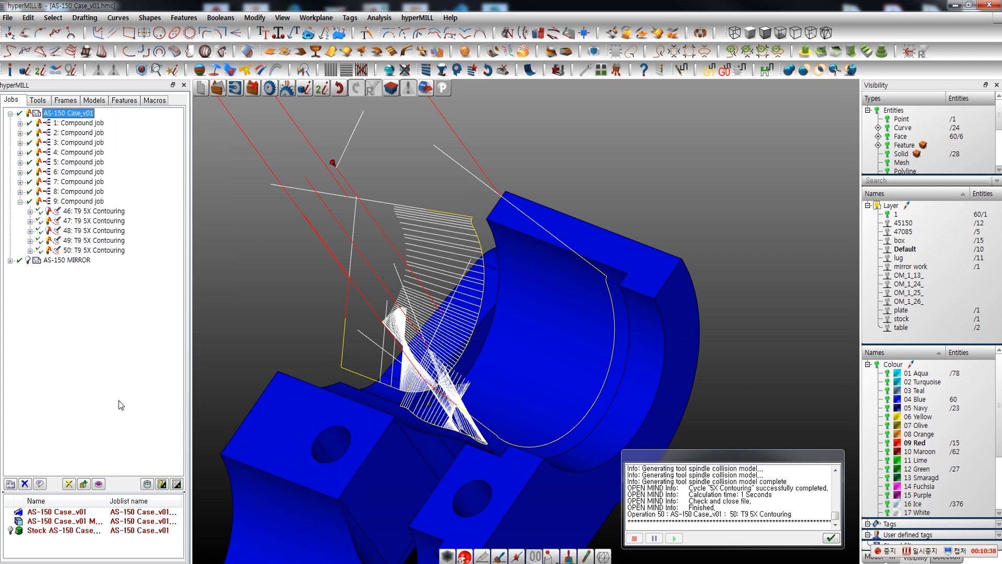
Play the internal simulation of job 50: T9 5X Contouring and close it.
left_click(108, 251)
middle_click_drag(300, 256, 359, 397)
scroll(498, 397, "down", 3)
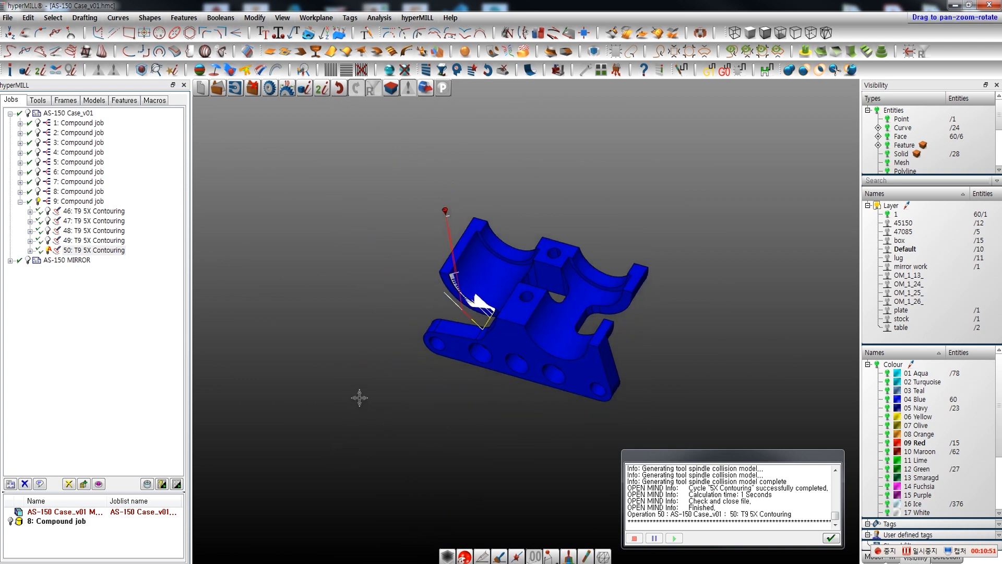
right_click(109, 252)
left_click(151, 416)
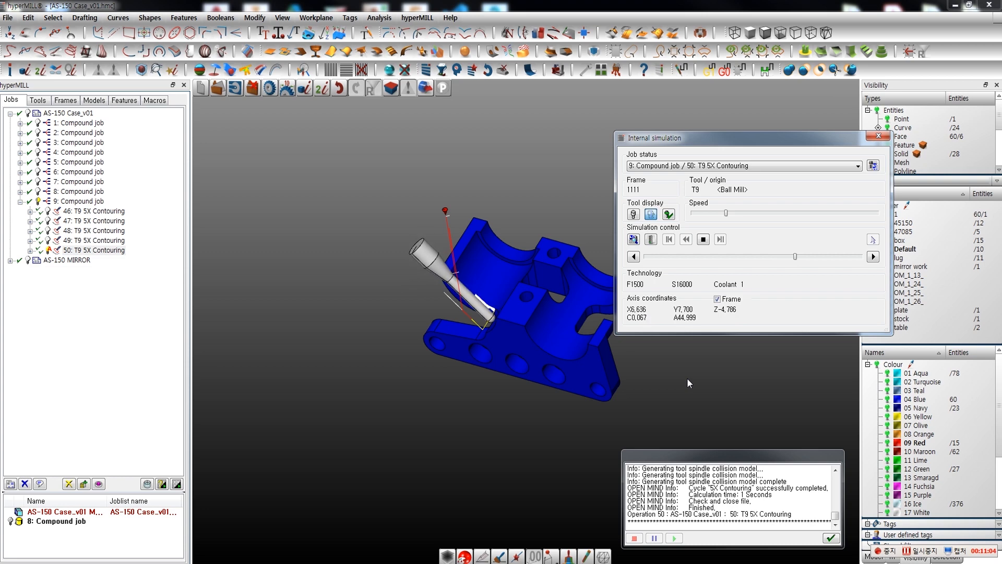
left_click(877, 137)
Open the machining simulation of job 50: T9 5X Contouring with 8: Compound job as stock and all jobs to calculate deselected.
right_click(105, 252)
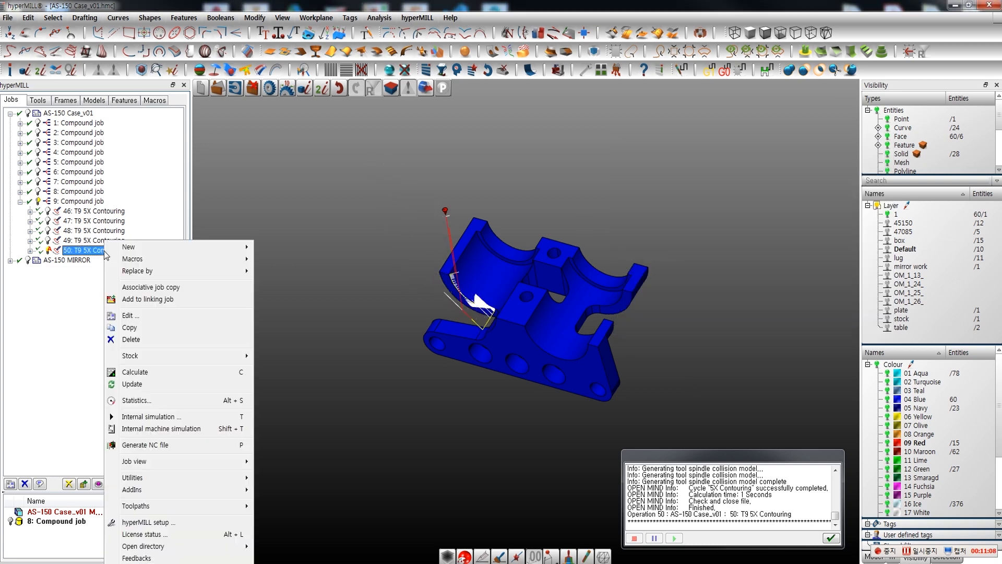
left_click(162, 430)
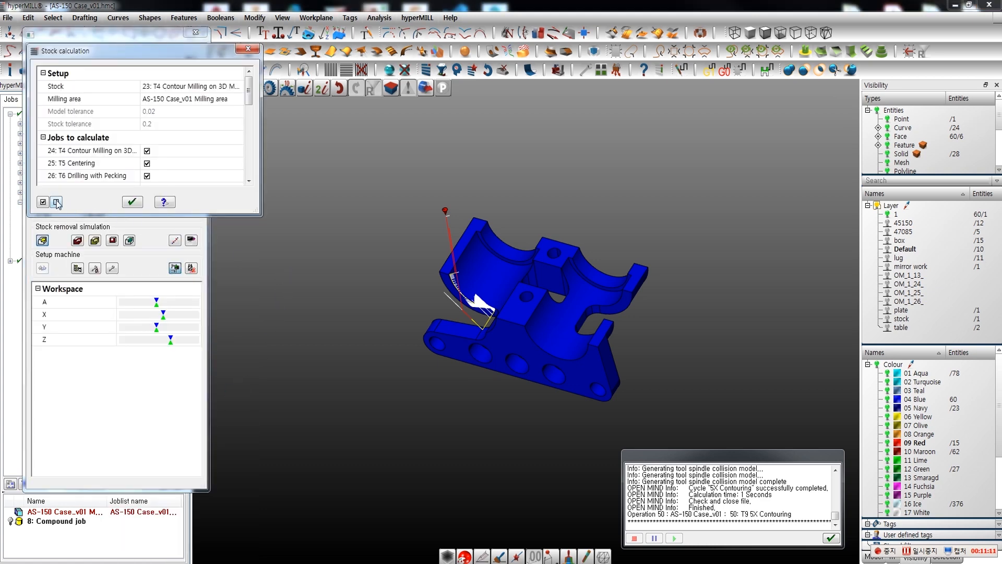
left_click(193, 91)
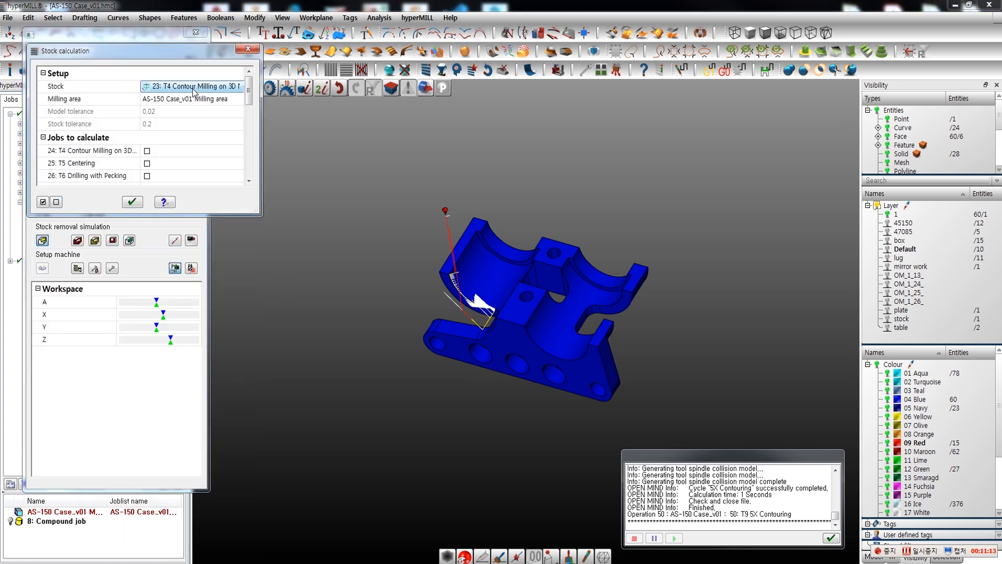
left_click(241, 86)
left_click_drag(245, 132, 248, 166)
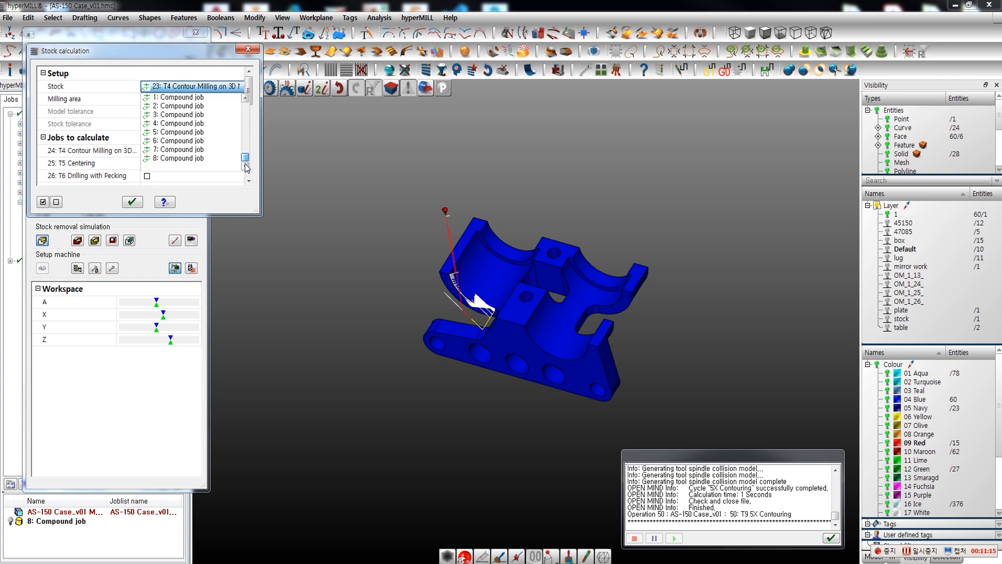
left_click(182, 160)
left_click(133, 202)
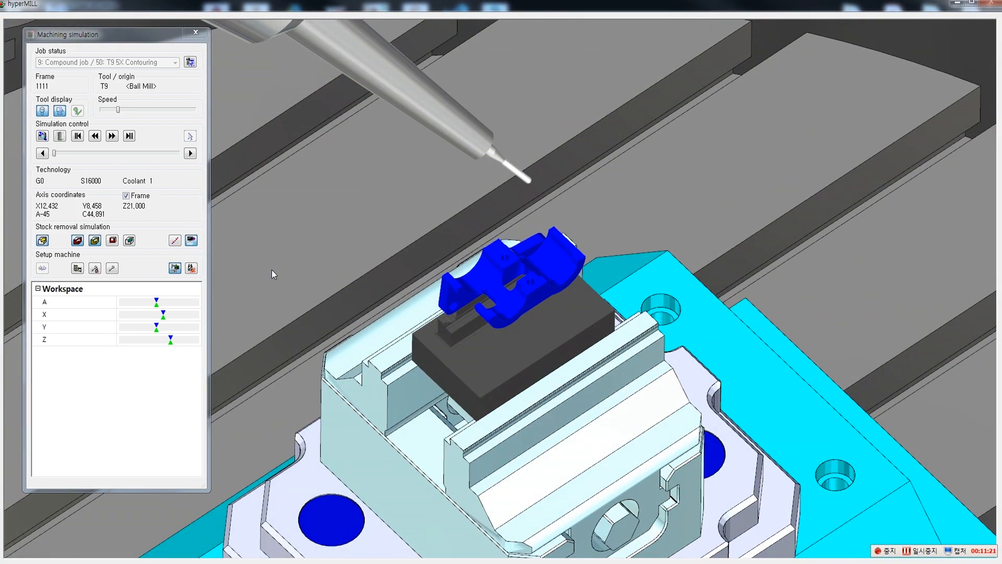
Hide the model to show only the stock, play the machining simulation of job 50: T9 5X Contouring, and close it.
left_click(77, 241)
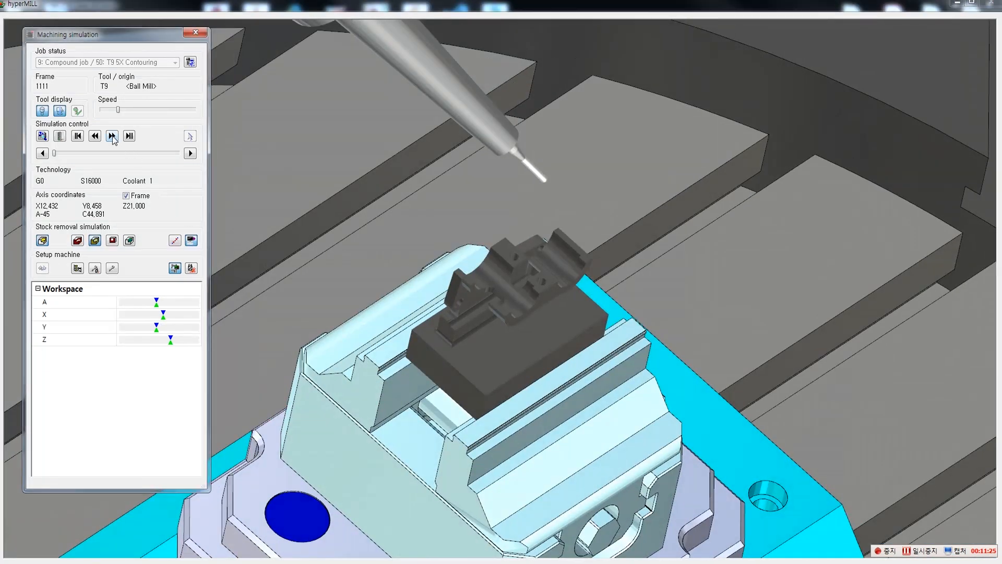
left_click(112, 137)
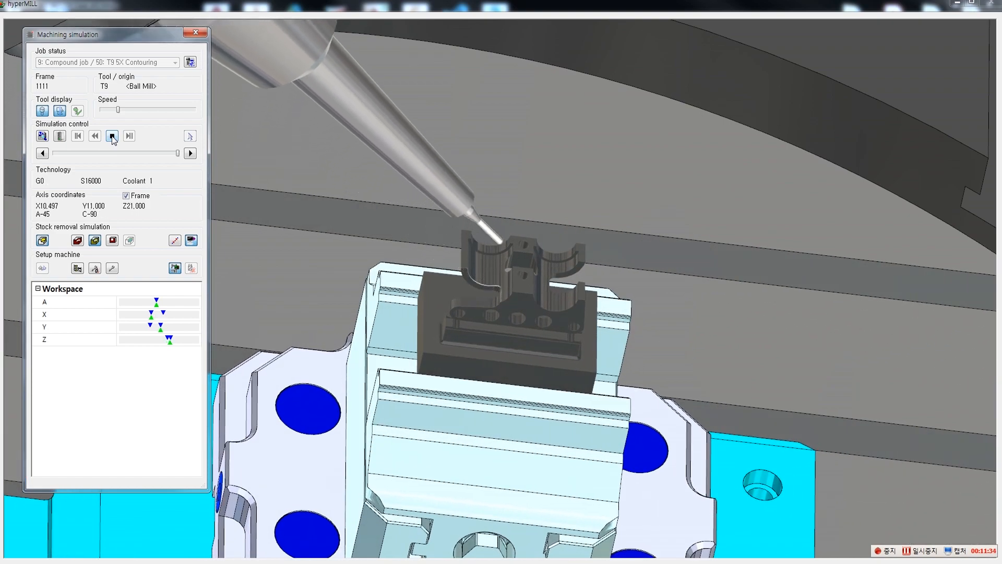
middle_click_drag(422, 319, 298, 250)
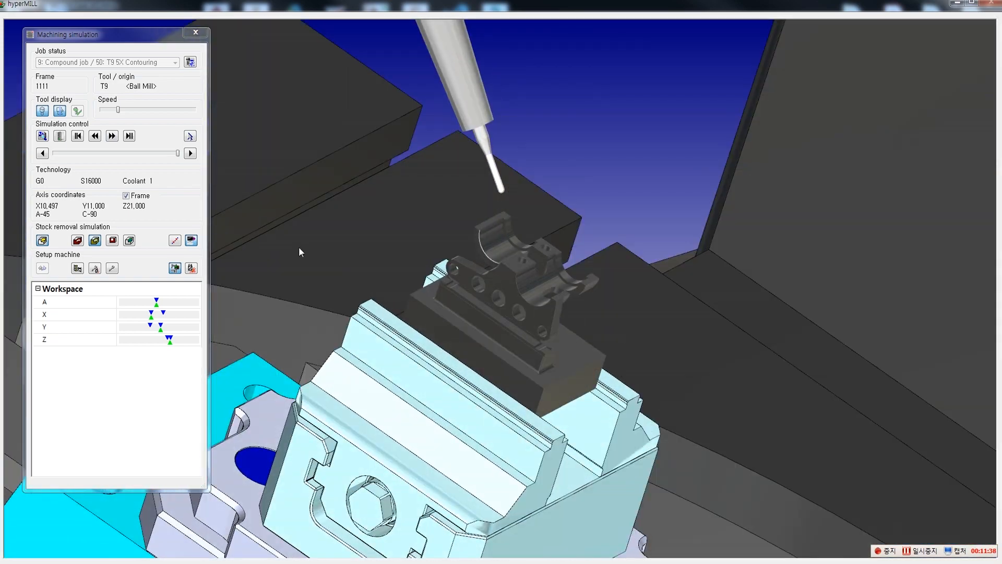
left_click(198, 36)
Duplicate job 50: T9 5X Contouring and replace the copy's contour with the U-shaped side cutout edge of the other seat.
middle_click_drag(507, 278, 470, 292)
left_click(107, 252)
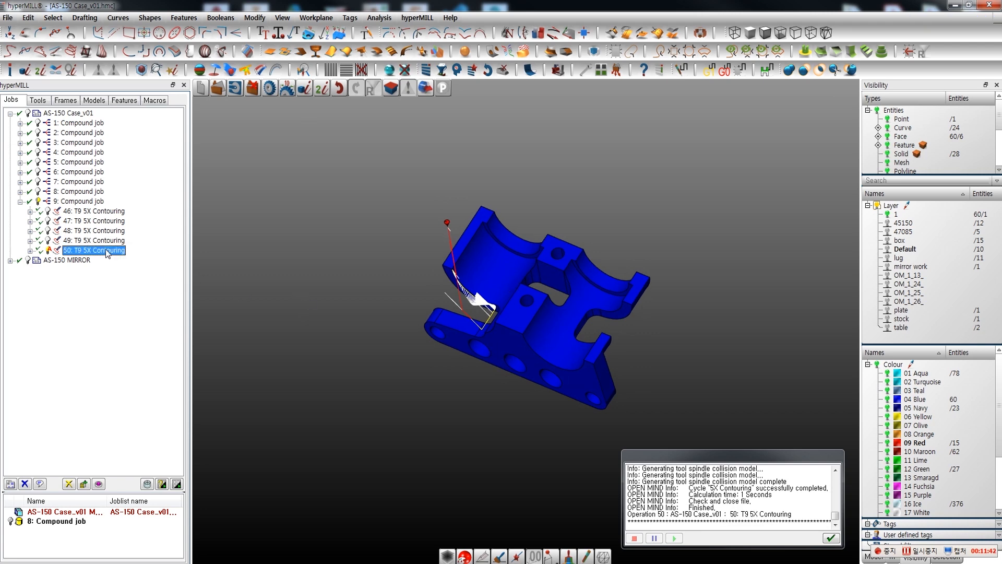
left_click_drag(108, 256, 108, 256, "ctrl")
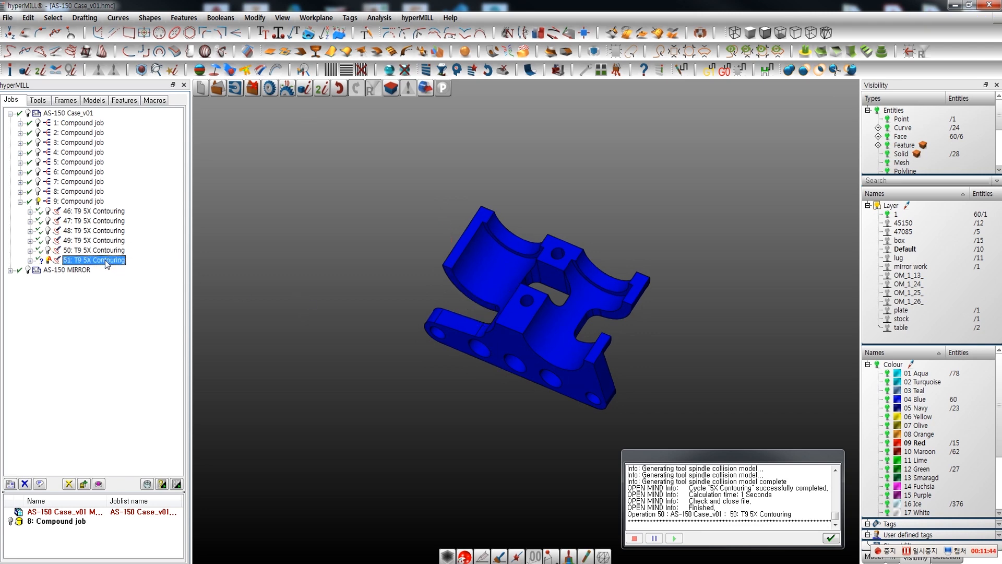
double_click(108, 259)
left_click(734, 53)
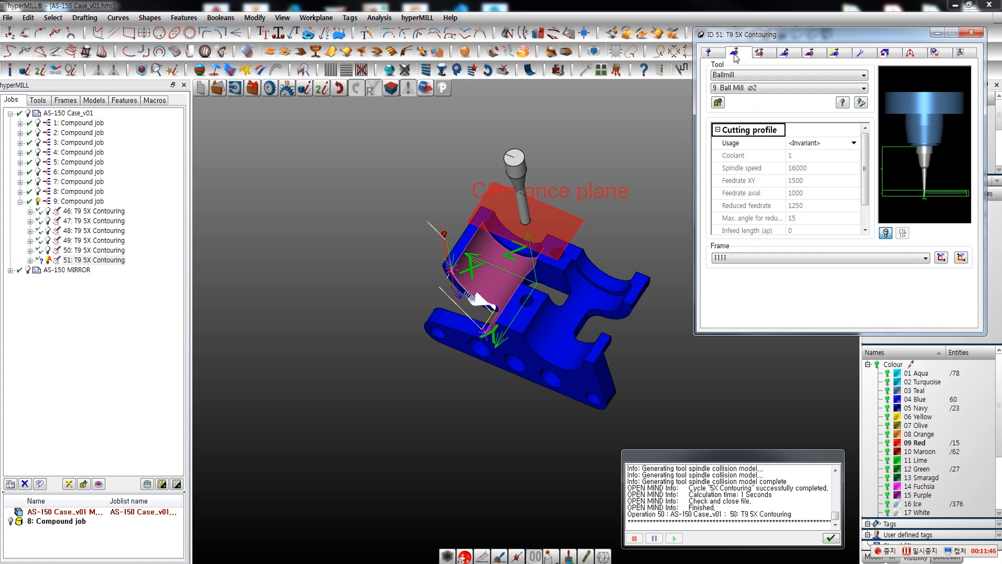
left_click(805, 79)
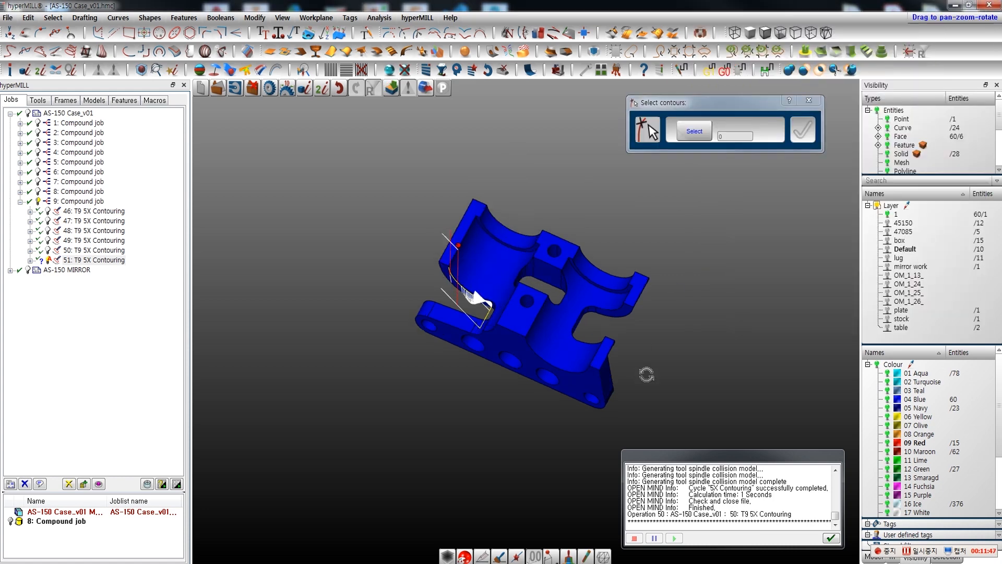
scroll(616, 330, "up", 5)
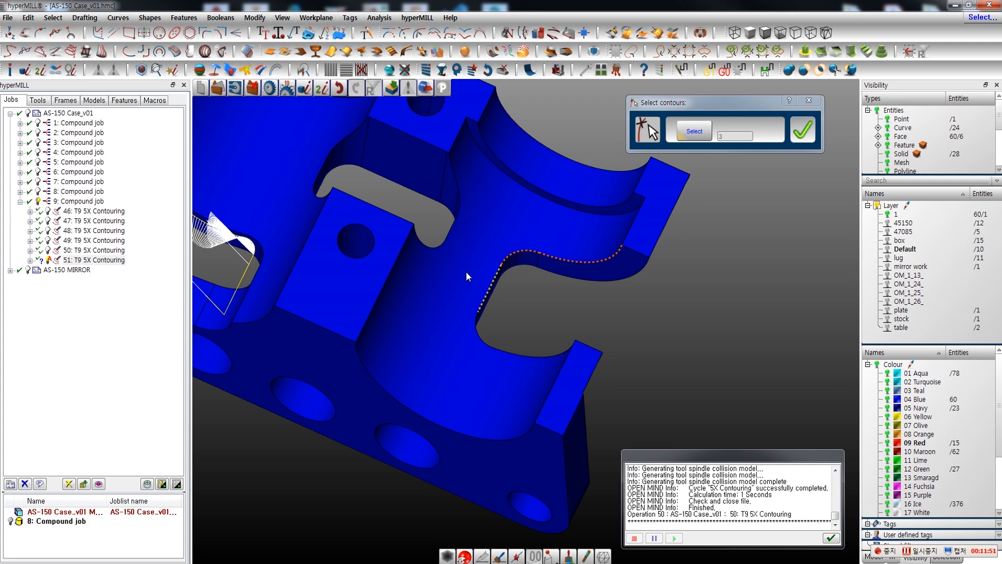
left_click(462, 349)
middle_click_drag(500, 377, 534, 385)
left_click(802, 130)
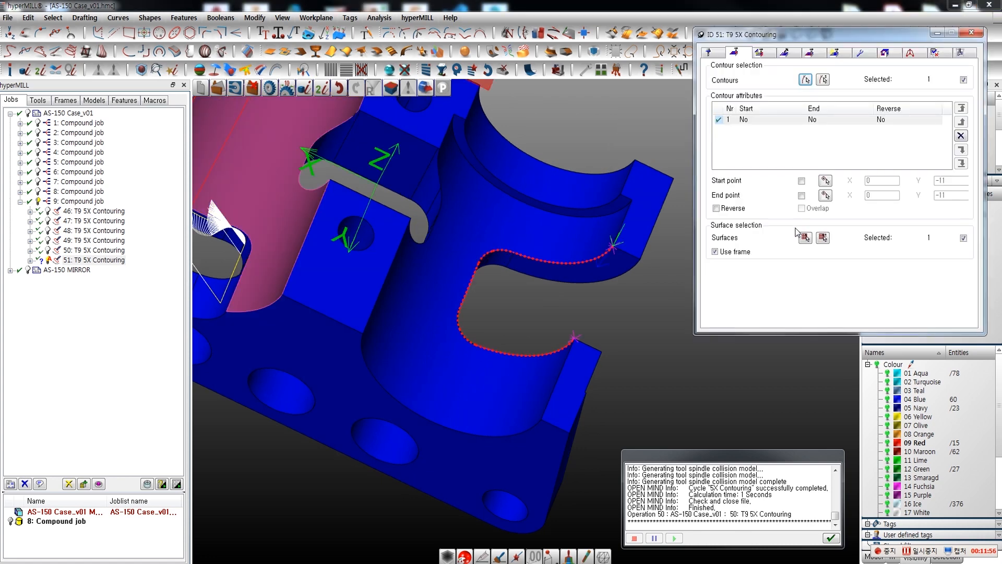
Replace the surface in job 51: T9 5X Contouring with the curved inner face surrounding the U-shaped side cutout.
left_click(806, 238)
left_click(526, 227)
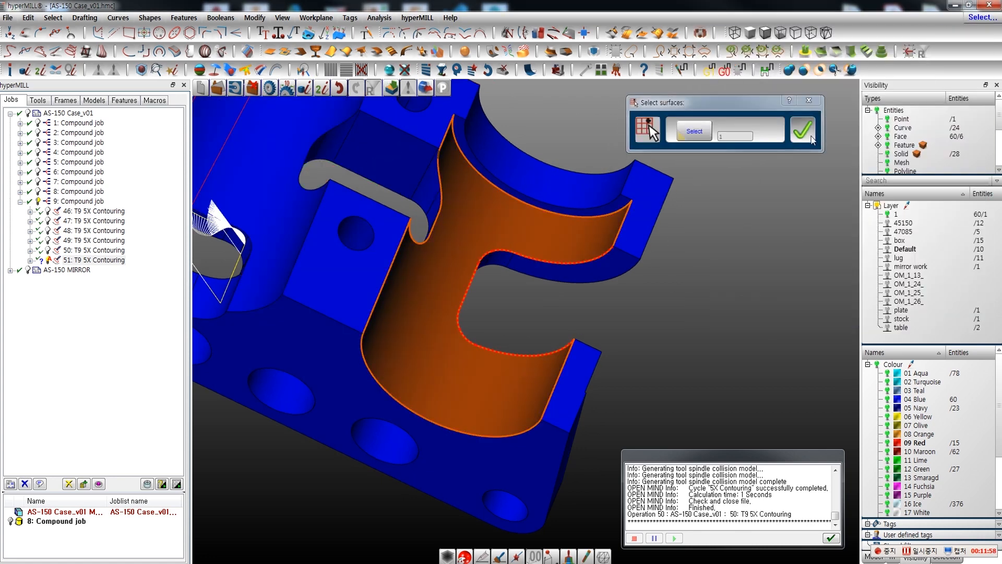
left_click(814, 140)
mouse_move(680, 132)
middle_mouse_down()
mouse_move(660, 167)
mouse_move(676, 139)
middle_mouse_up()
Calculate job 51: T9 5X Contouring, reverse its contour direction, recalculate it over the existing toolpath file, and close its settings.
right_click(747, 40)
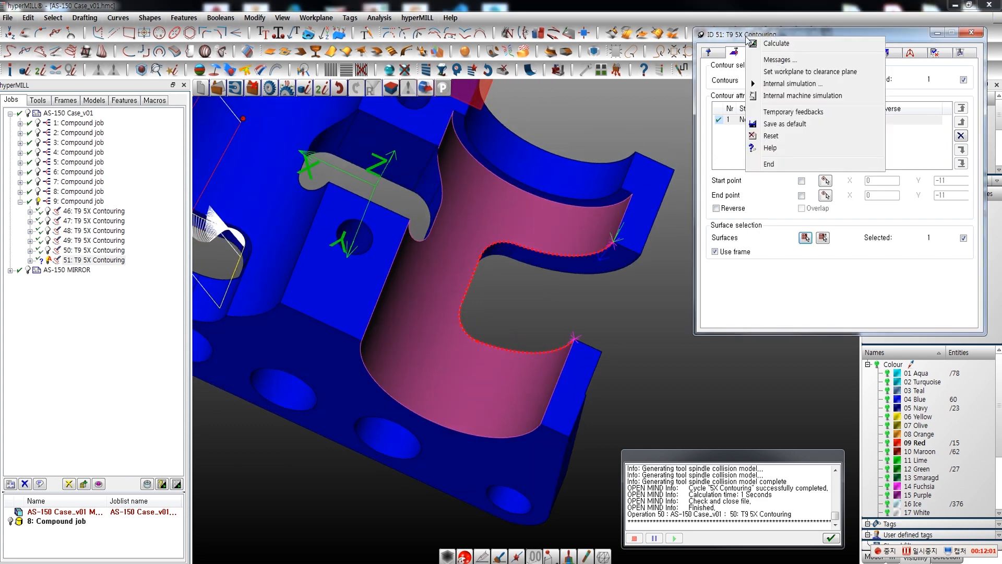
left_click(777, 44)
left_click(547, 357)
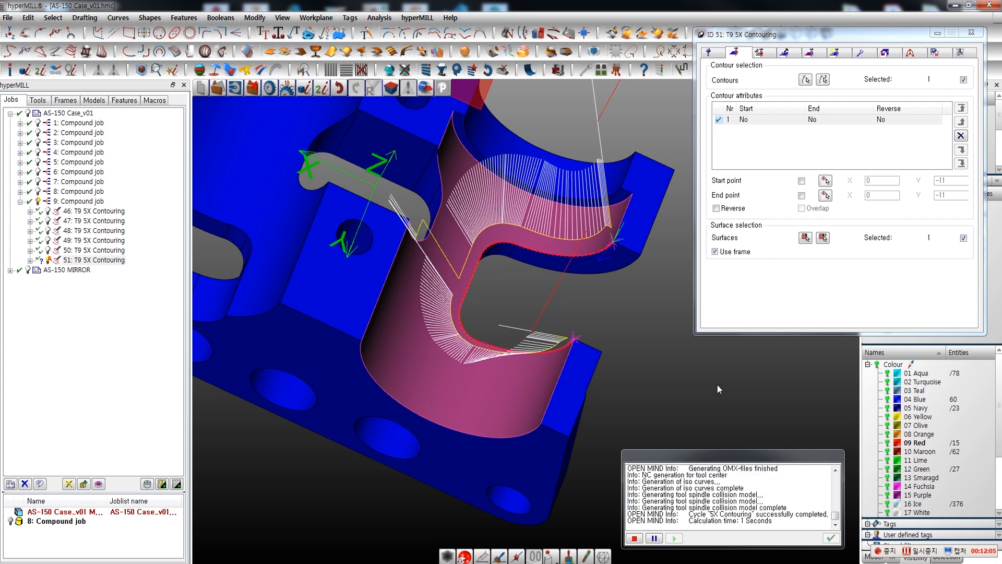
middle_click_drag(718, 385, 676, 385)
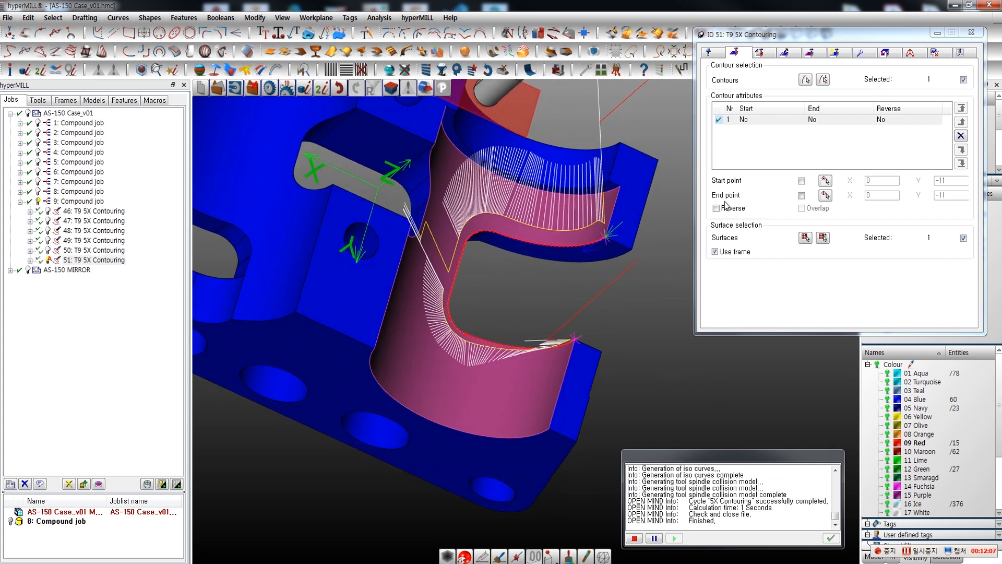
right_click(754, 34)
left_click(778, 38)
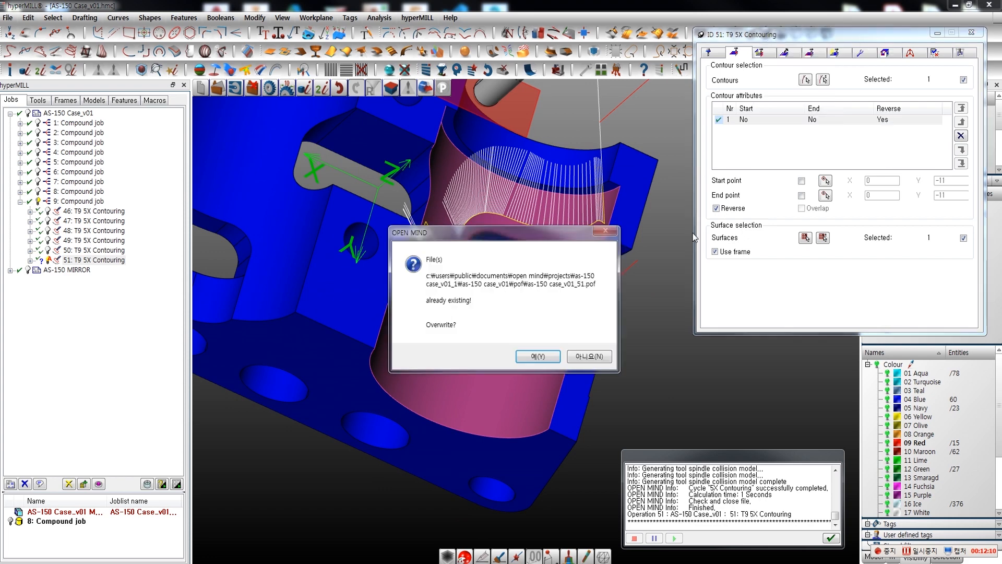
left_click(552, 361)
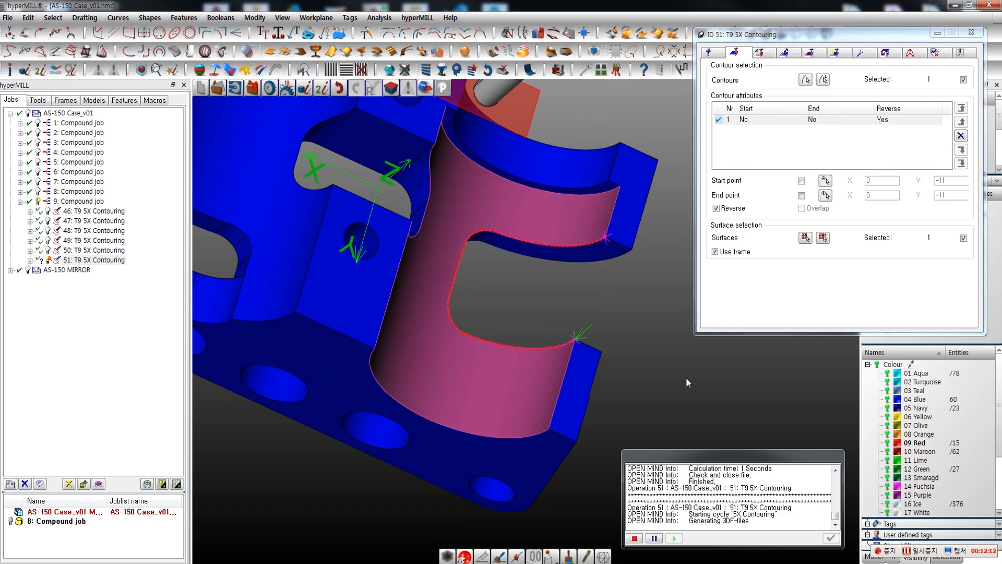
middle_click_drag(687, 383, 675, 156)
left_click(972, 32)
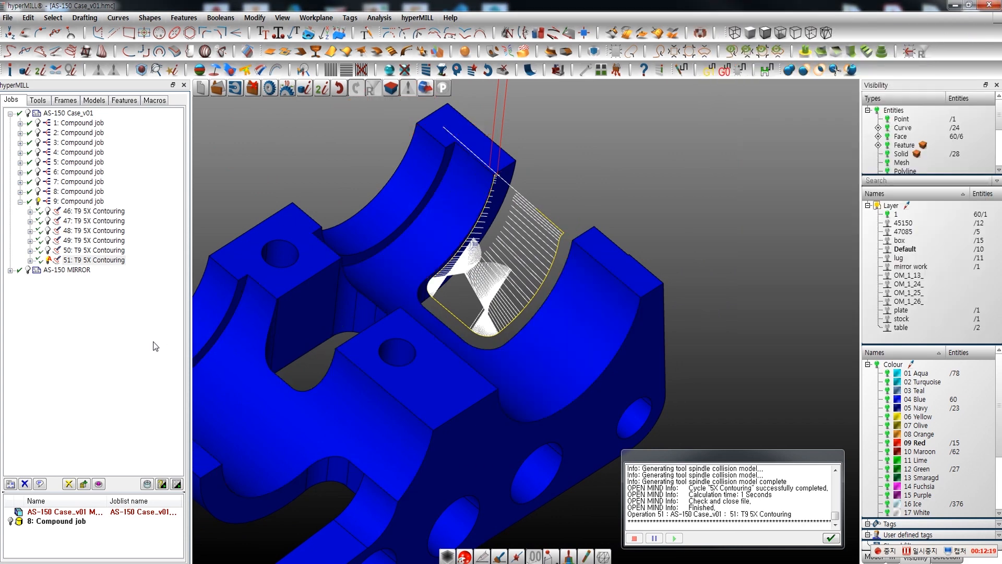
Open the internal simulation of job 51: T9 5X Contouring and choose its starting stock with all listed jobs excluded from the stock calculation.
right_click(107, 263)
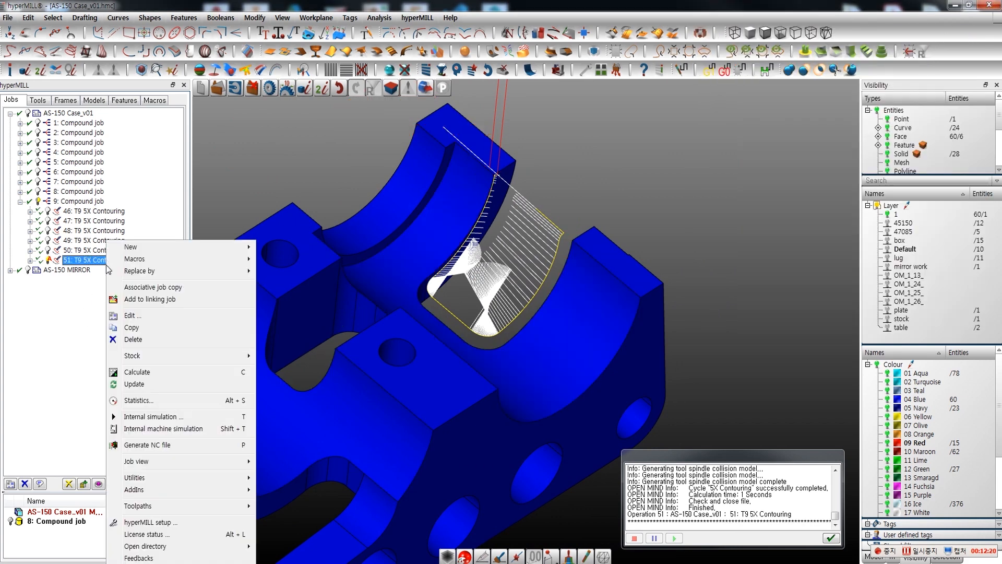
left_click(152, 417)
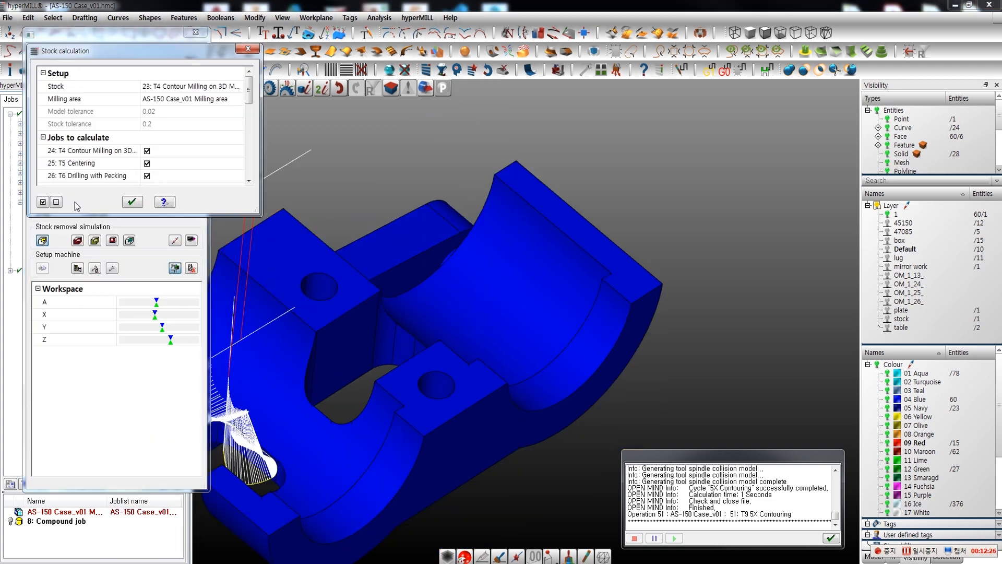
left_click(208, 87)
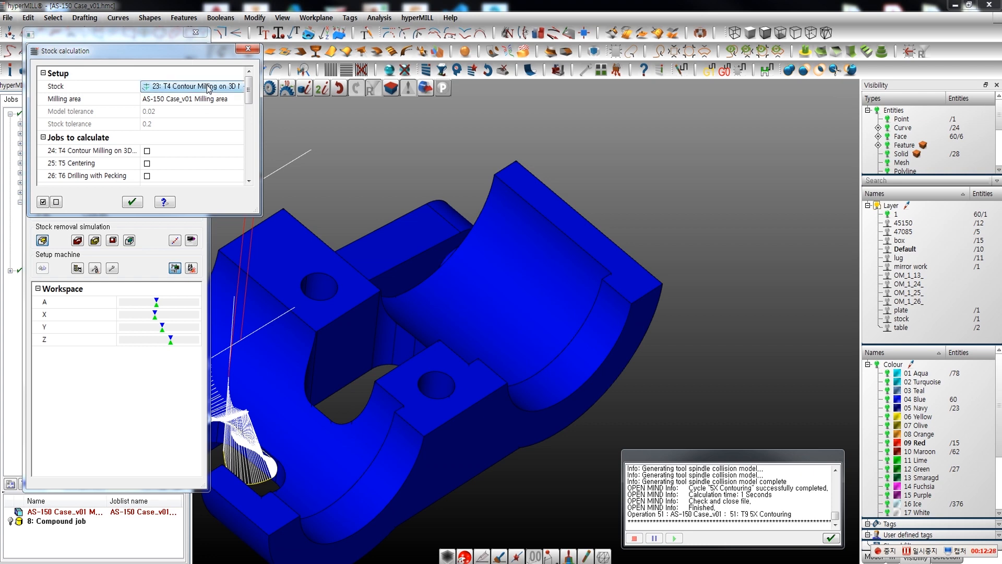
left_click(232, 92)
scroll(178, 146, "down", 5)
left_click(174, 158)
left_click(138, 202)
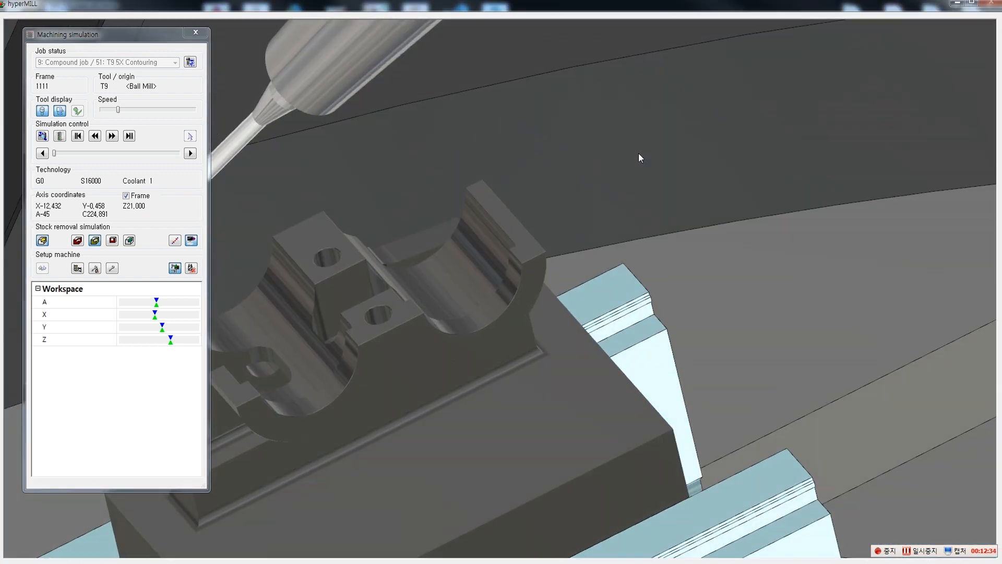
Play the machining simulation of job 51: T9 5X Contouring to the end and close it.
middle_click_drag(638, 152, 641, 152)
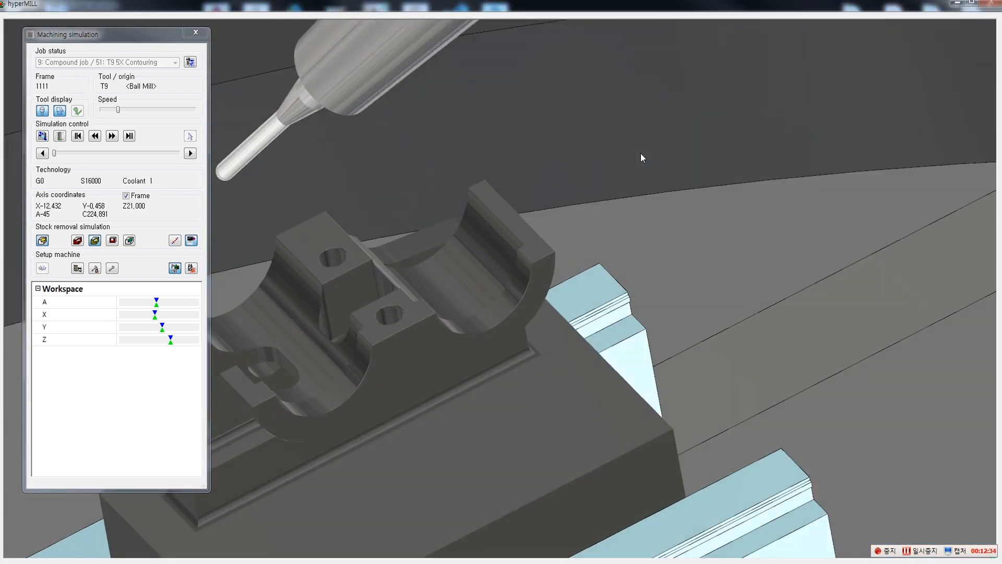
scroll(665, 184, "down", 4)
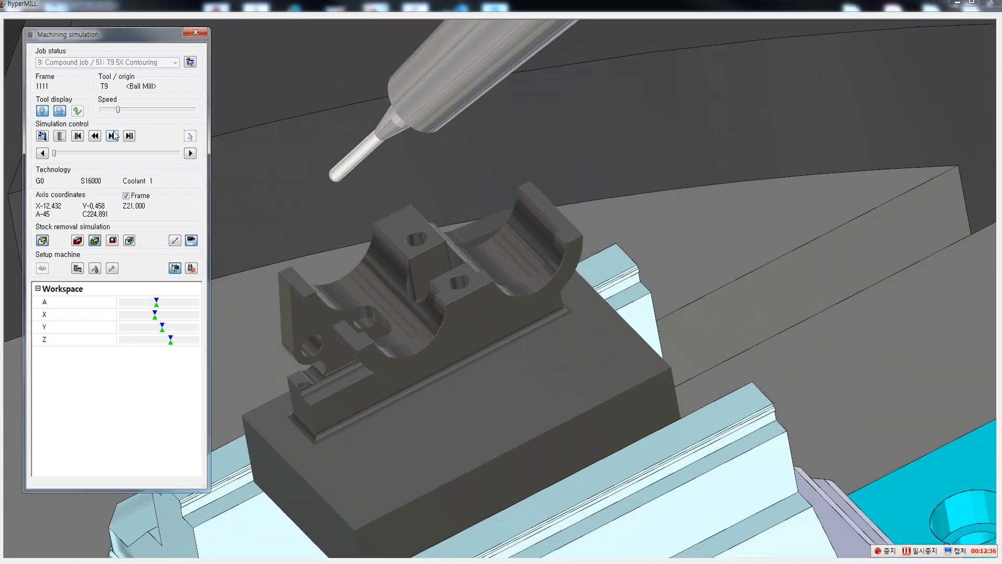
left_click(113, 136)
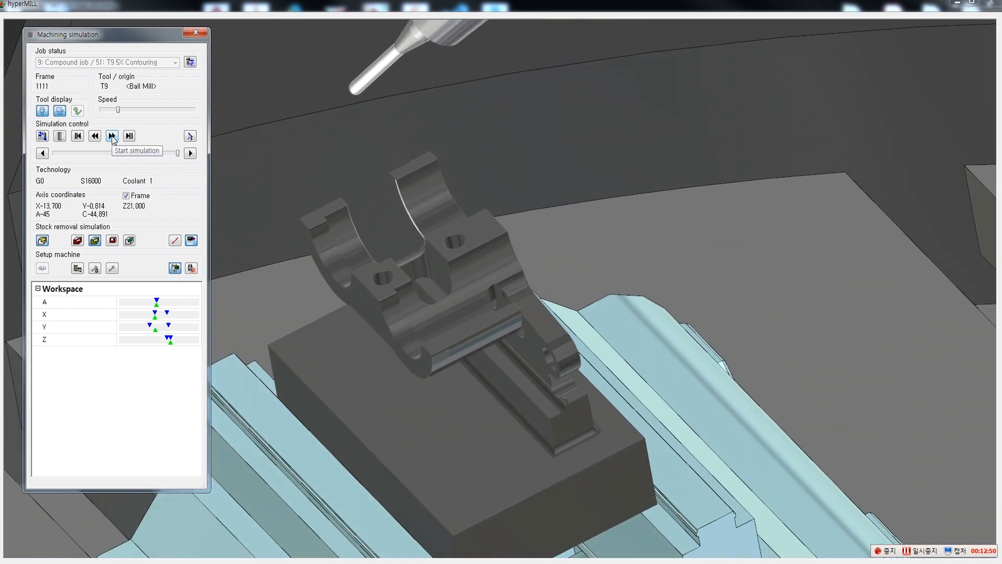
left_click(194, 37)
Clear the displayed toolpaths from the model view.
middle_click_drag(455, 229, 414, 304)
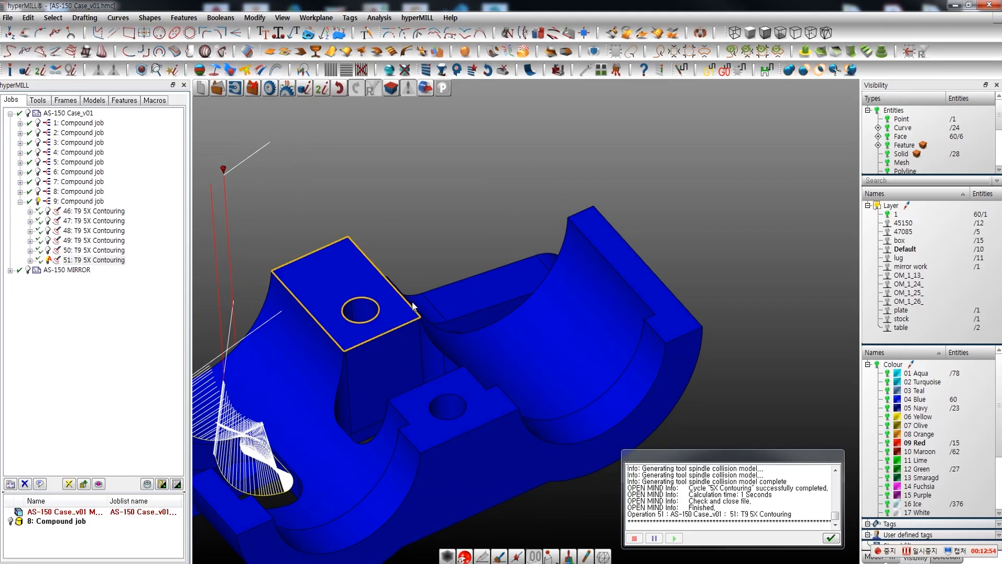
scroll(545, 276, "down", 3)
middle_click_drag(303, 318, 304, 339)
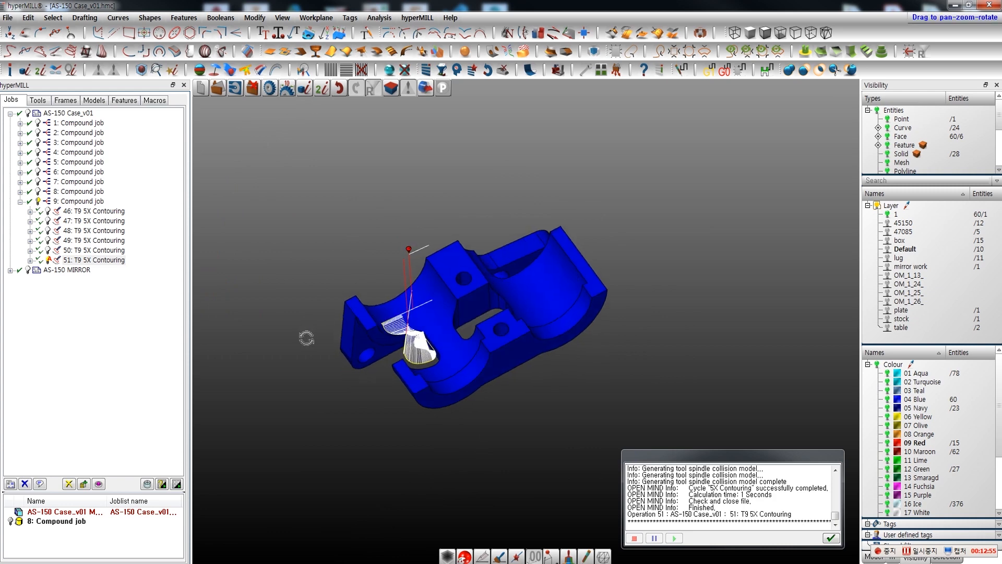
left_click(503, 71)
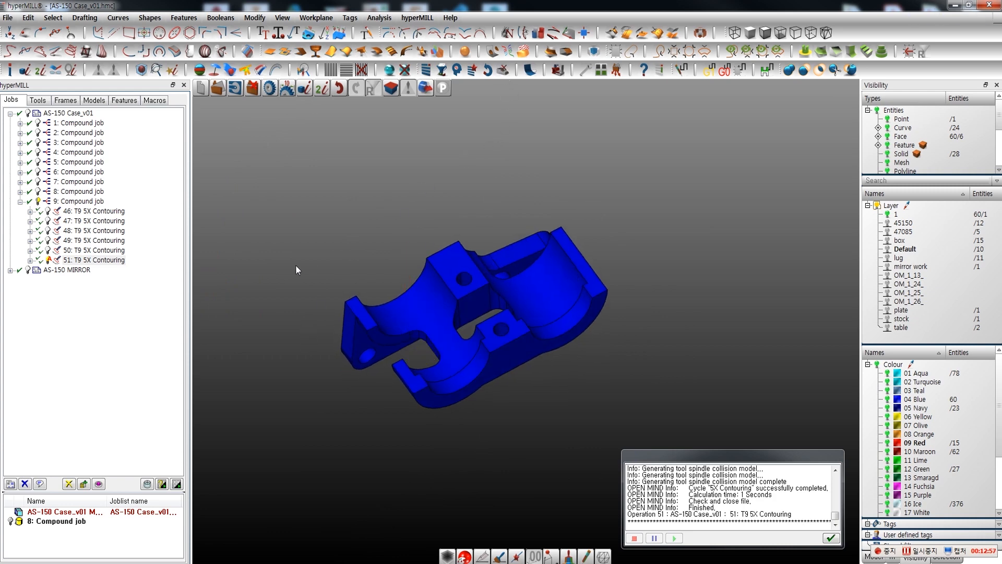
middle_click_drag(296, 267, 298, 286)
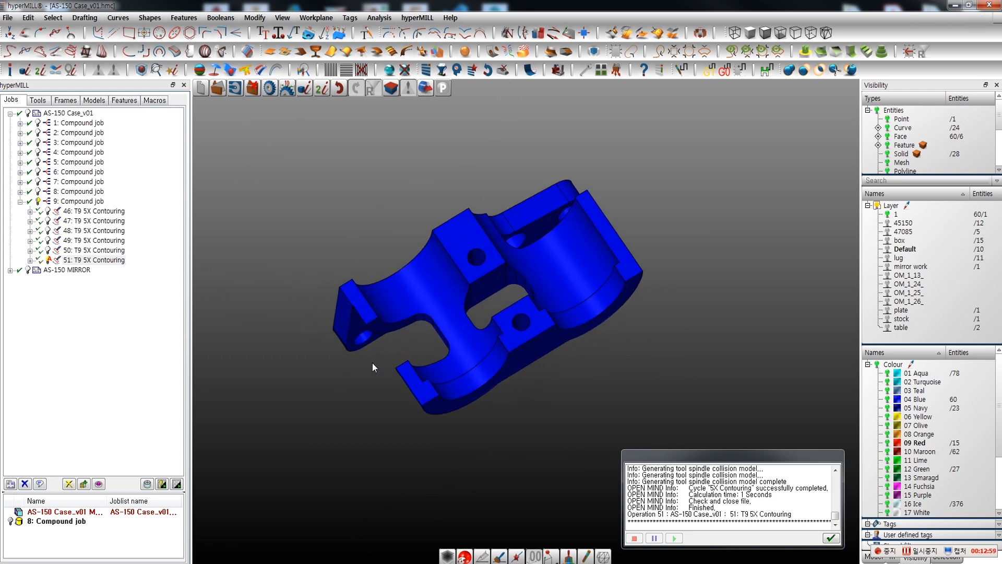
Compare the toolpaths displayed for the whole of compound job 9 with those of job 51: T9 5X Contouring alone.
left_click(87, 203)
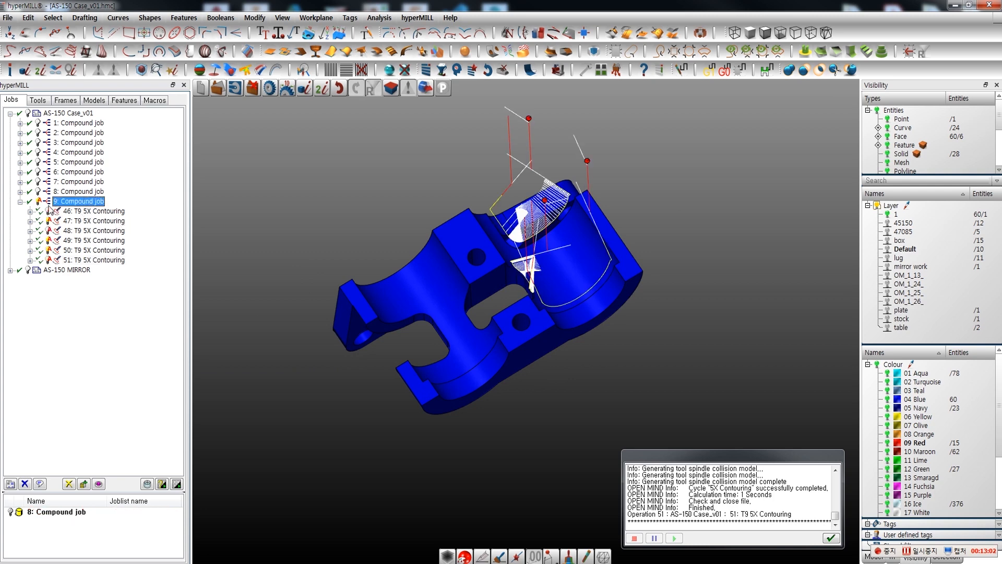
middle_click_drag(288, 322, 261, 334)
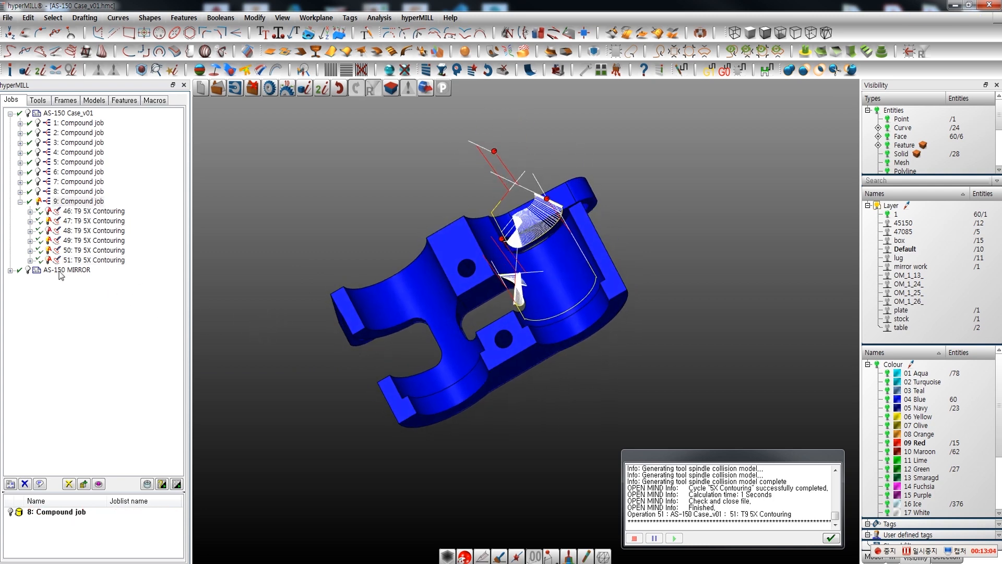
left_click(48, 260)
mouse_move(324, 340)
middle_mouse_down()
mouse_move(336, 320)
mouse_move(328, 340)
mouse_move(342, 331)
middle_mouse_up()
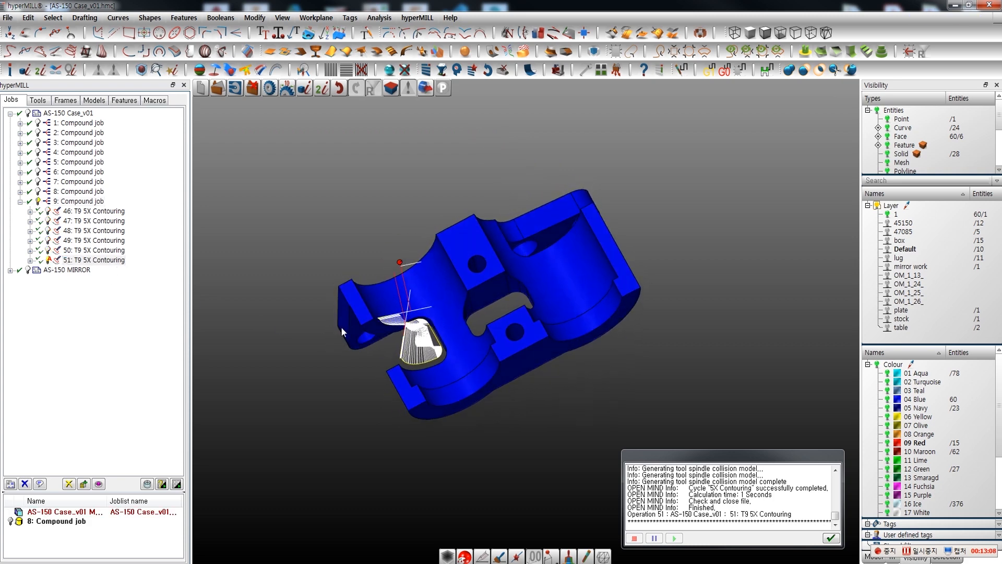
left_click(86, 202)
mouse_move(318, 331)
middle_mouse_down()
mouse_move(325, 352)
mouse_move(333, 330)
middle_mouse_up()
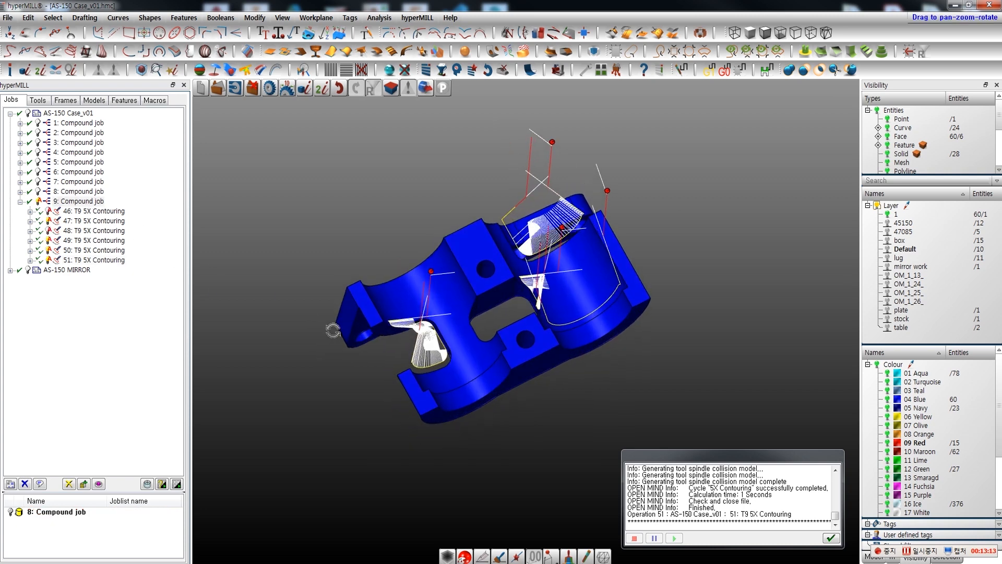
Turn on the toolpath display of all six T9 5X Contouring jobs, 46 to 51, one after another.
left_click(114, 212)
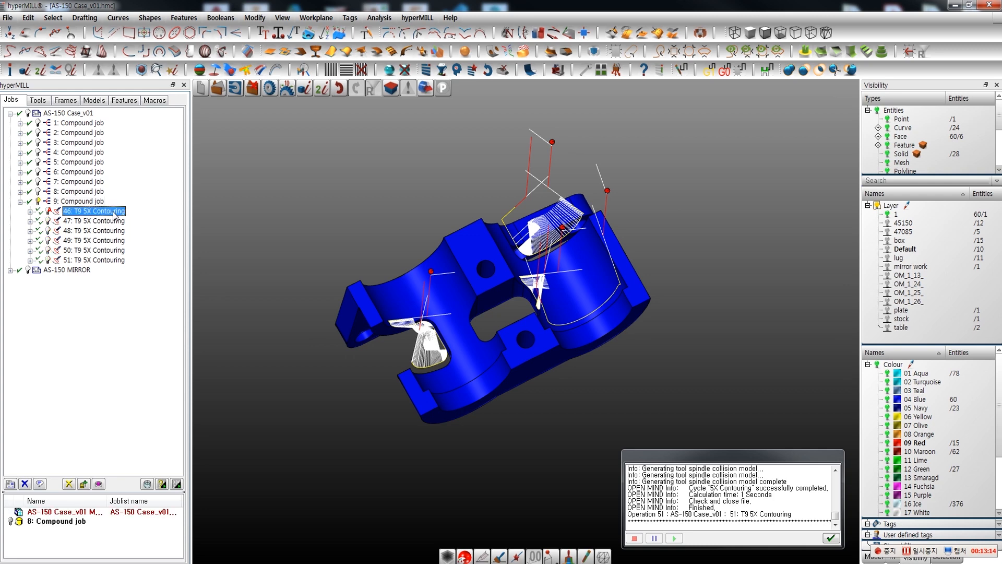
left_click(48, 211)
left_click(48, 221)
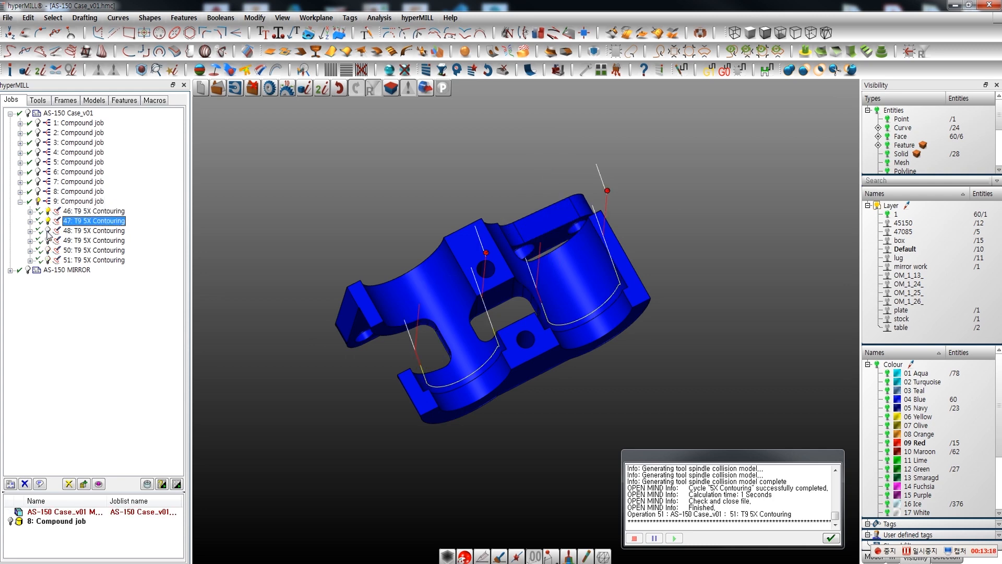
left_click(48, 231)
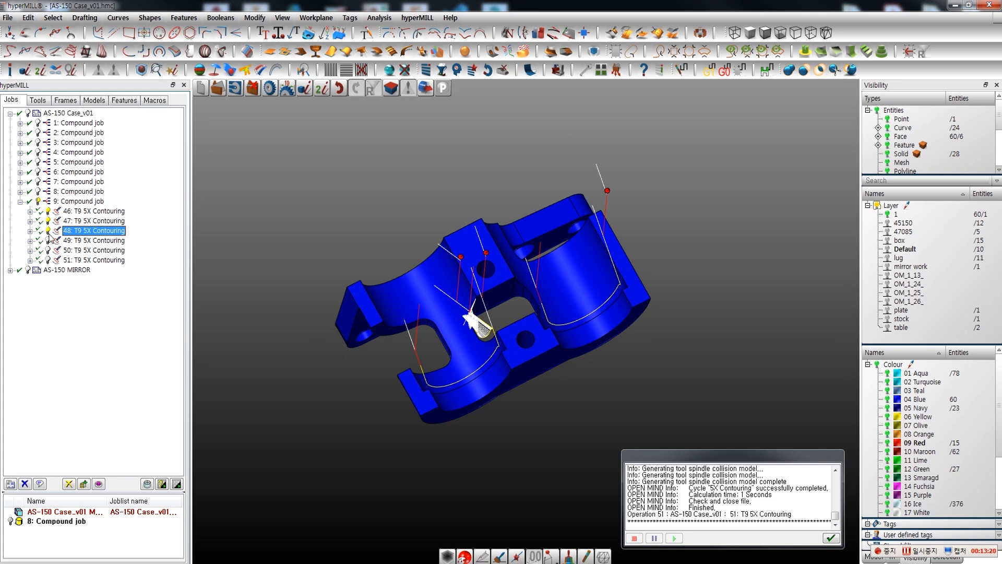
left_click(48, 240)
left_click(48, 250)
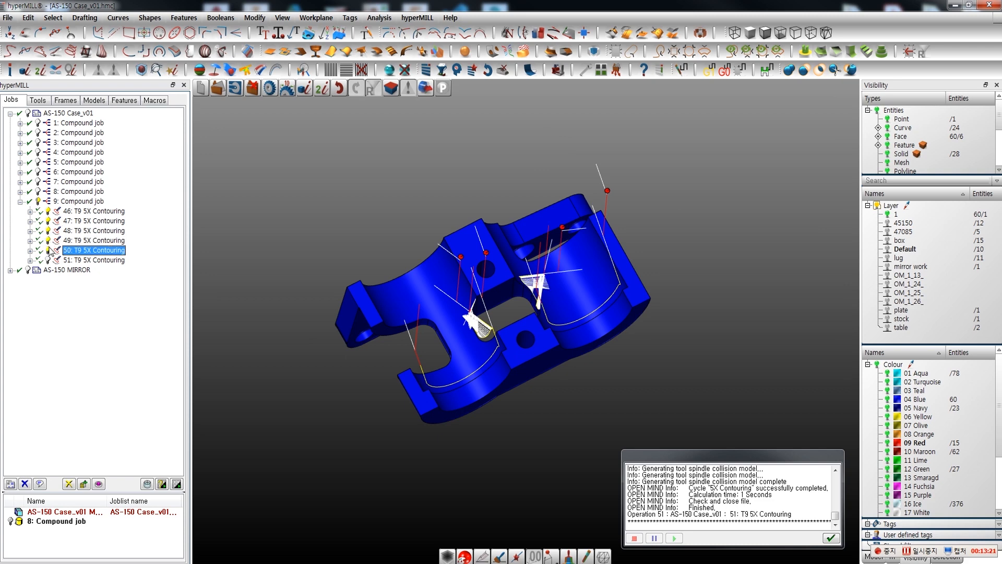
left_click(48, 260)
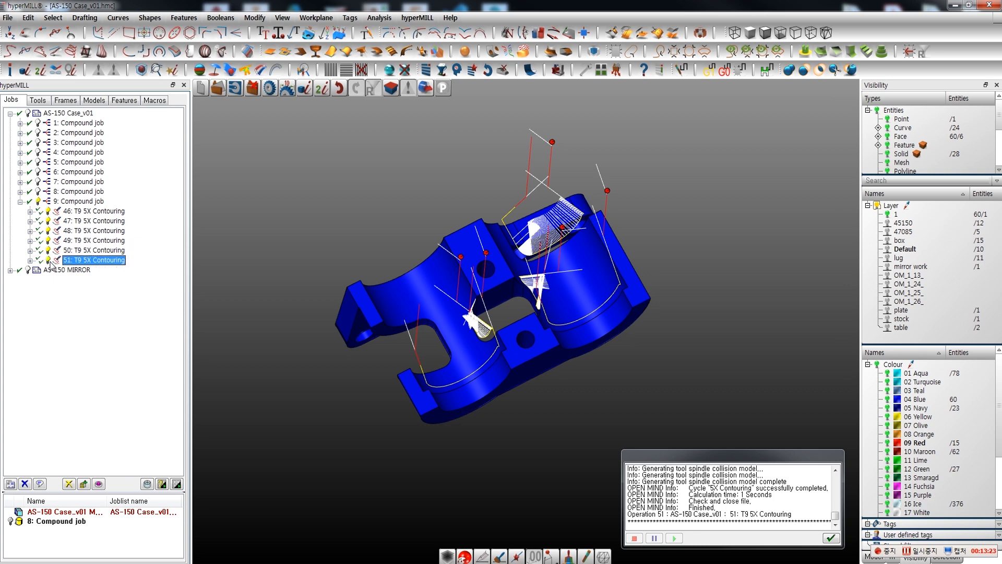
mouse_move(444, 394)
middle_mouse_down()
mouse_move(450, 430)
mouse_move(453, 385)
middle_mouse_up()
Add a new linking job to compound job 9 after the six T9 5X Contouring jobs.
left_click(91, 202)
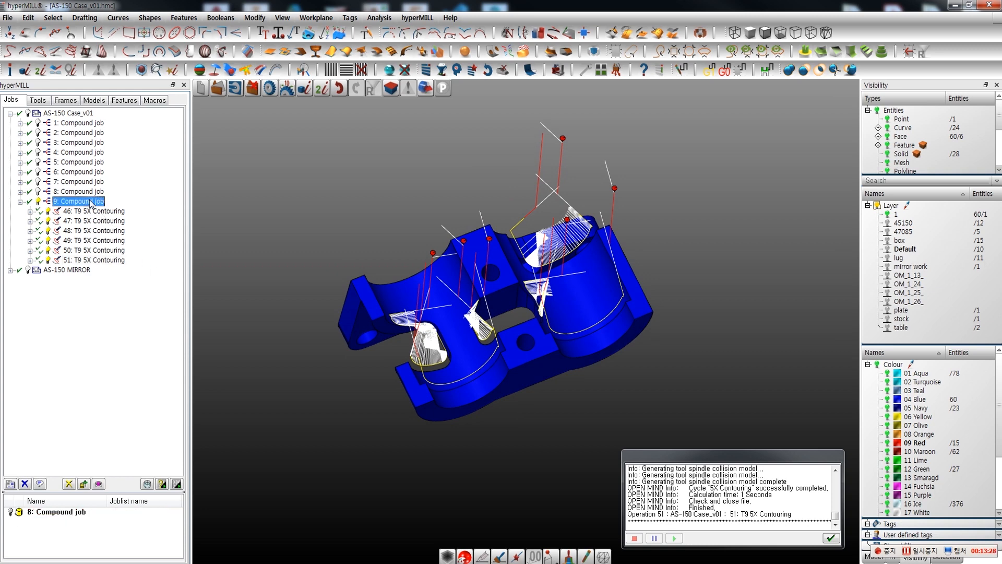
right_click(91, 203)
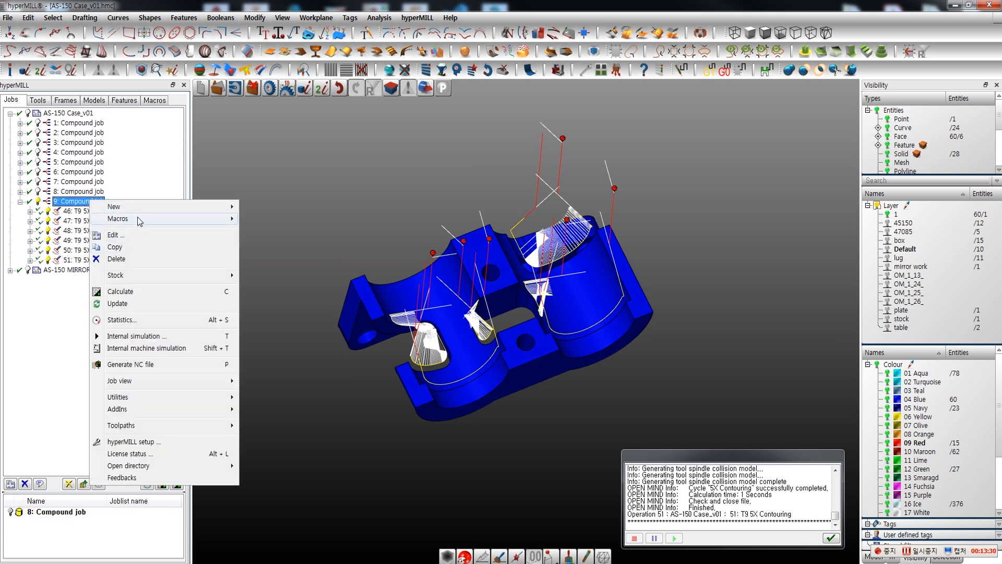
mouse_move(148, 212)
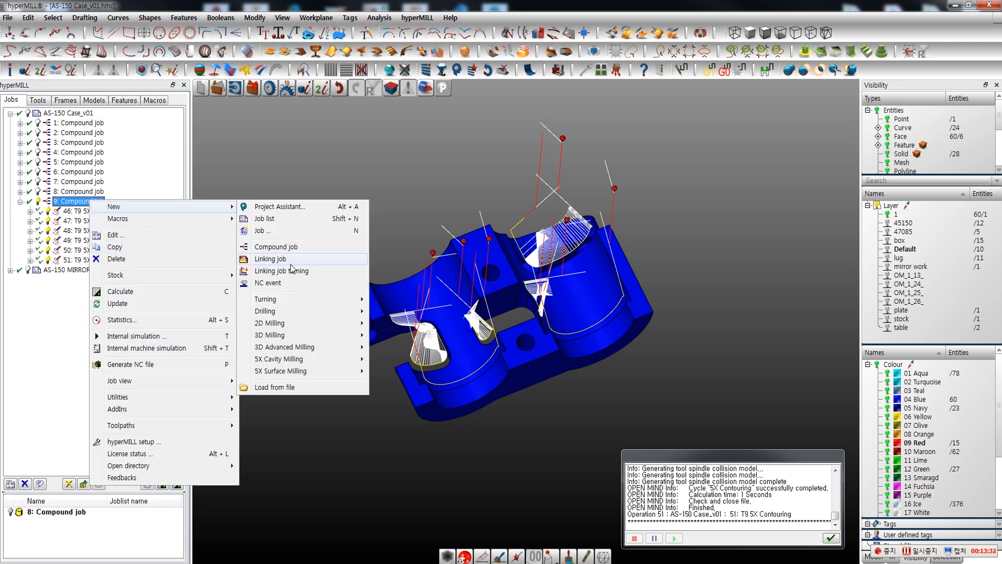
left_click(271, 259)
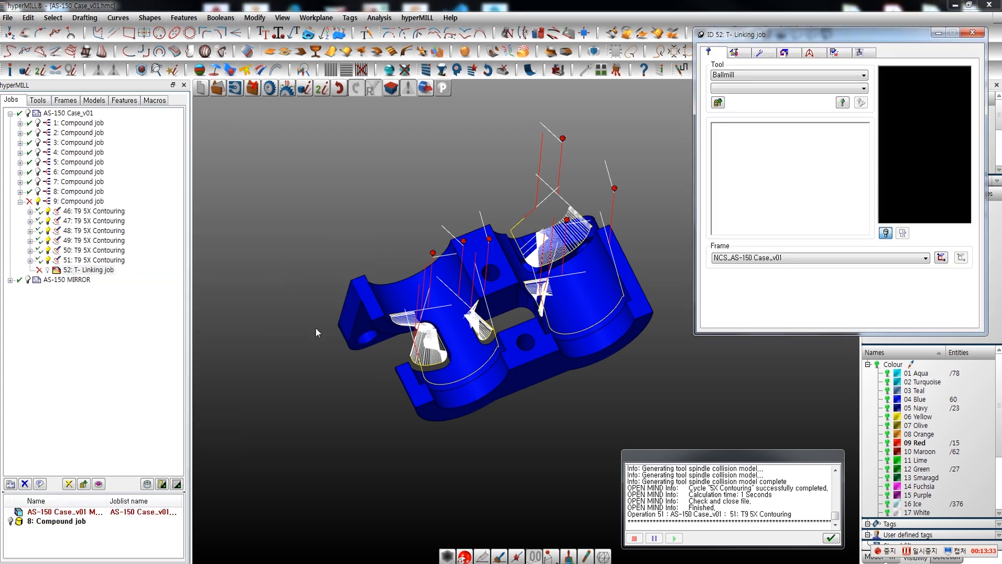
middle_click_drag(377, 382, 367, 358)
Set the linking job's frame to 1111, clear the displayed toolpaths, and assign tool 9 Ball Mill ø2.
left_click(788, 260)
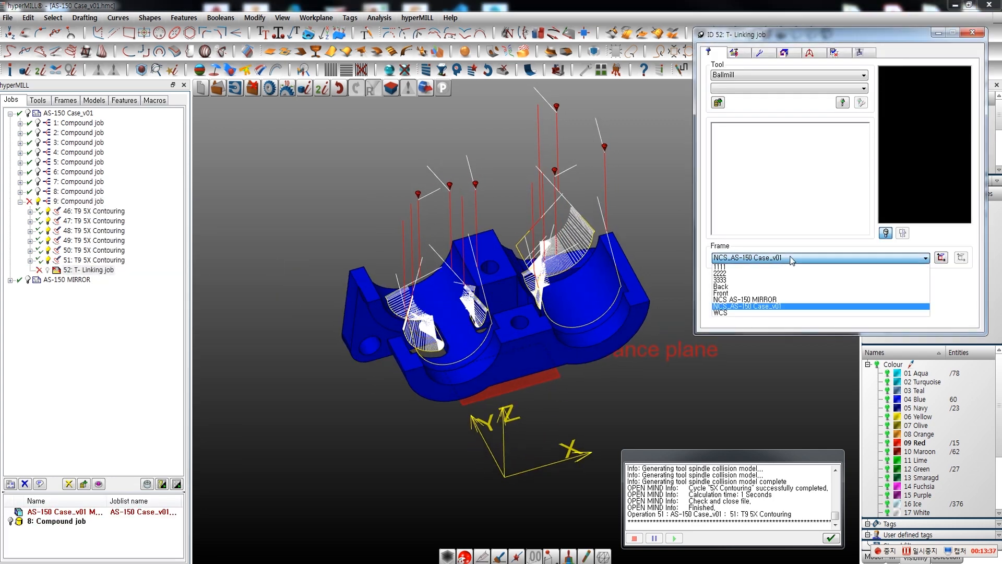
left_click(754, 268)
middle_click_drag(627, 366, 518, 366)
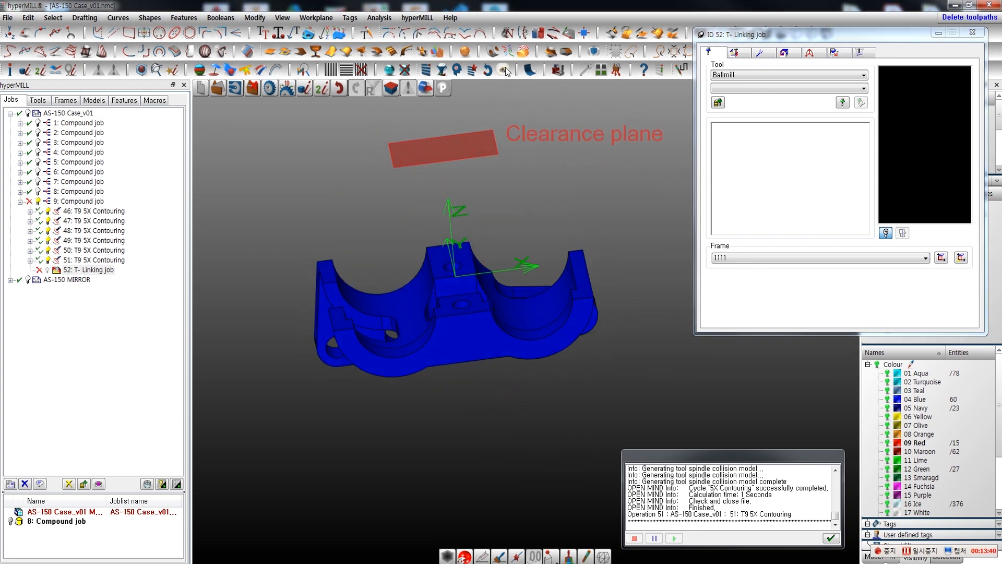
left_click(737, 88)
left_click(747, 103)
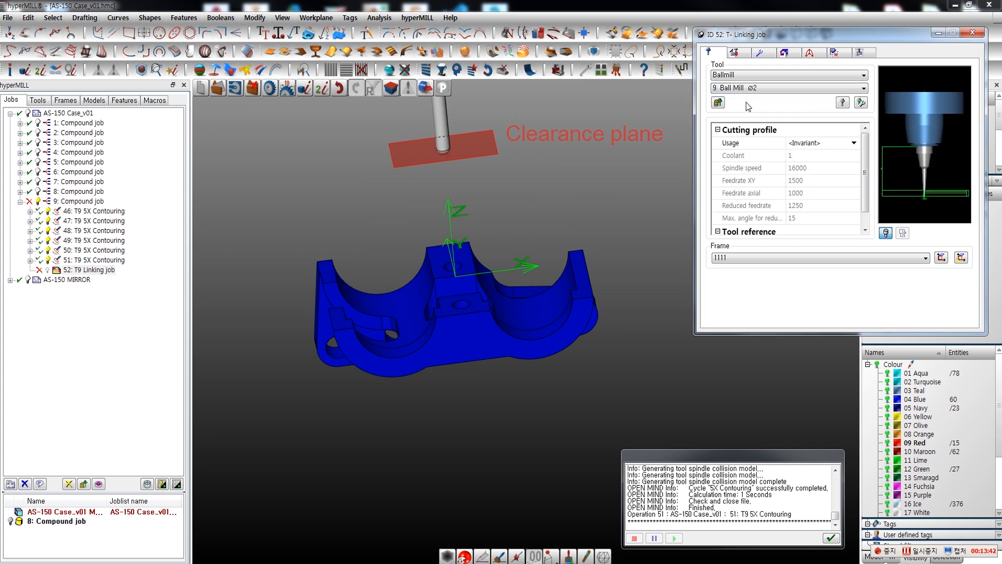
Set the linking job's clearance plane to 50.
left_click(736, 53)
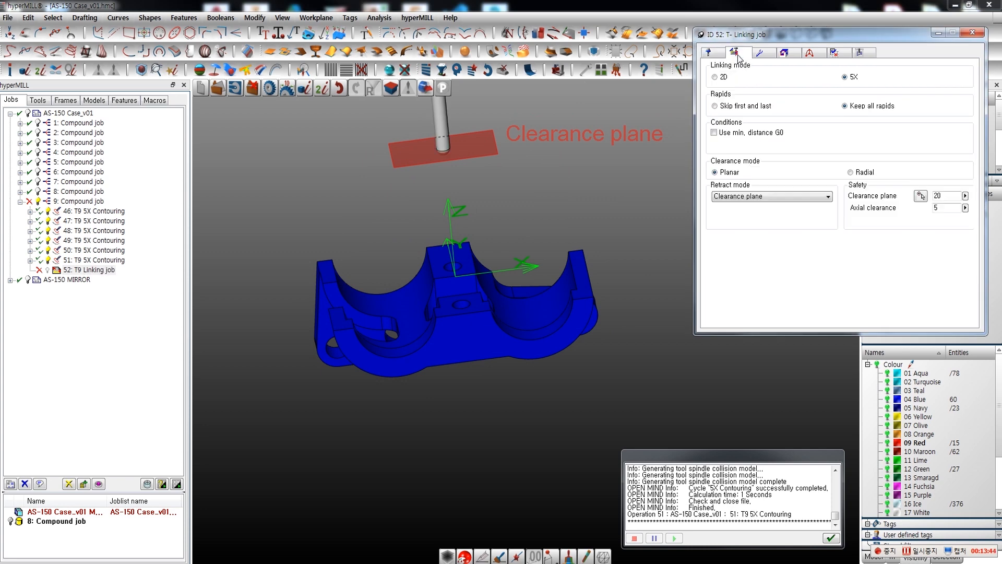
middle_click_drag(635, 237, 588, 231)
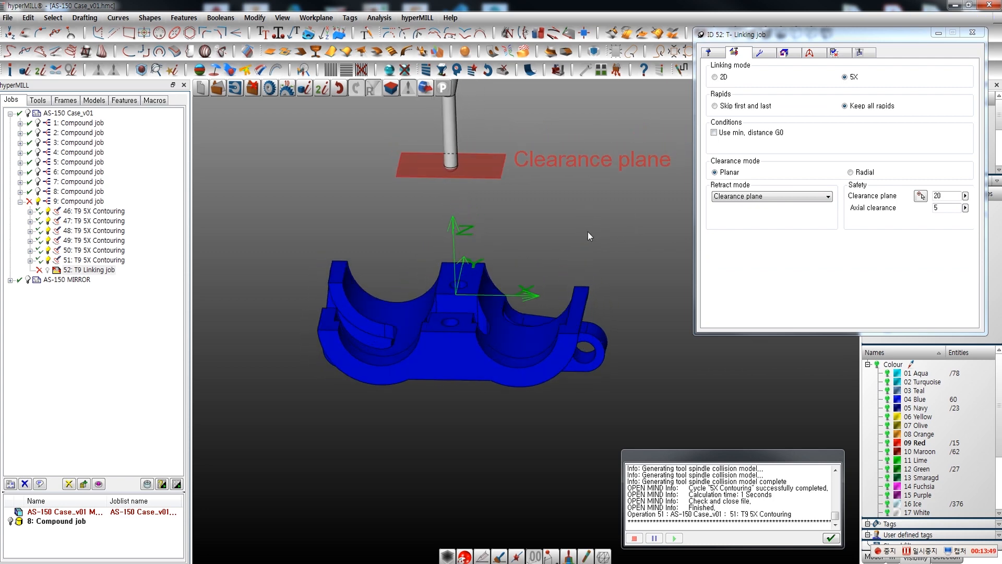
left_click(944, 196)
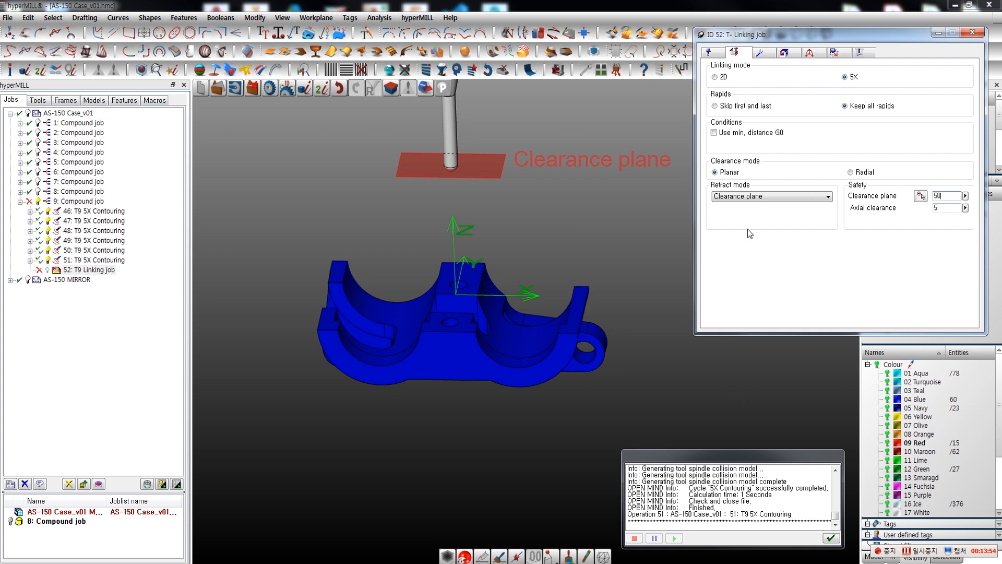
Review the linking job's tool, strategy, setup, feature, job and NC settings before calculating.
left_click(763, 54)
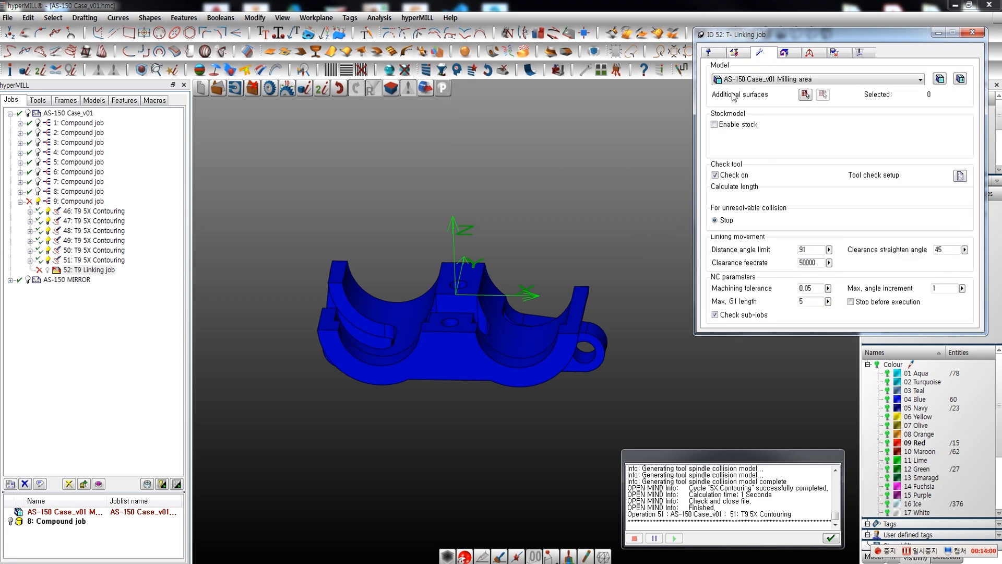
left_click(736, 52)
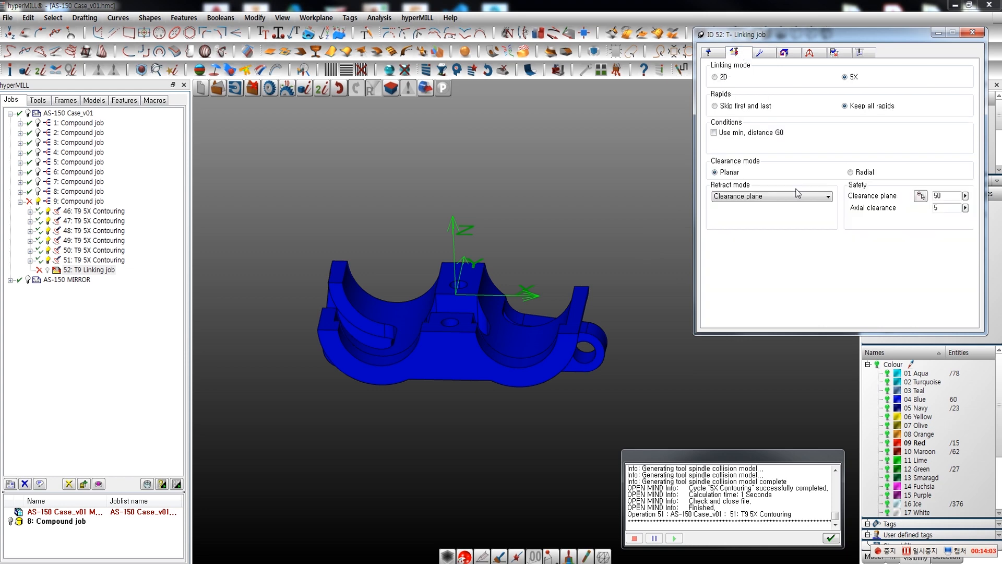
left_click(762, 55)
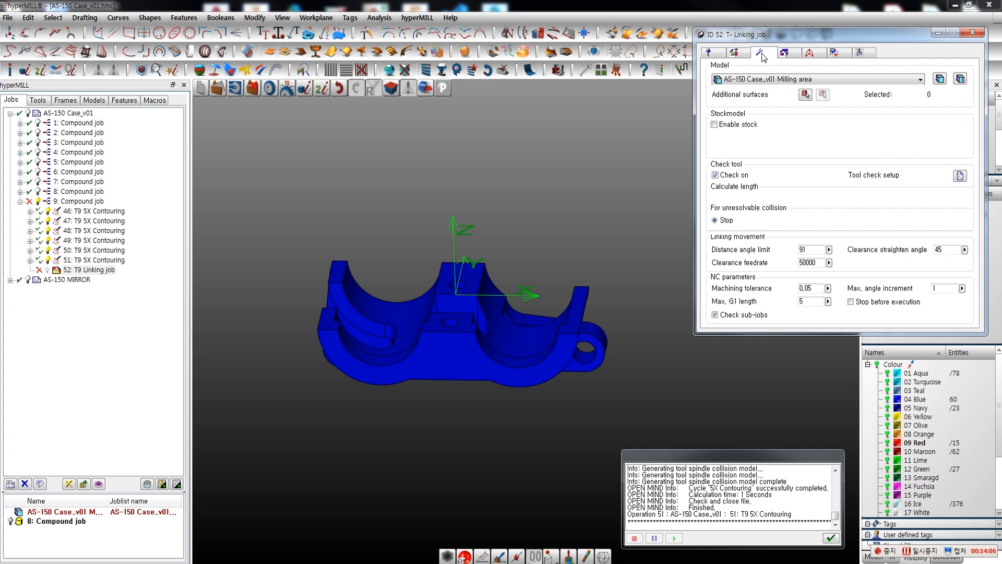
left_click(784, 54)
left_click(811, 54)
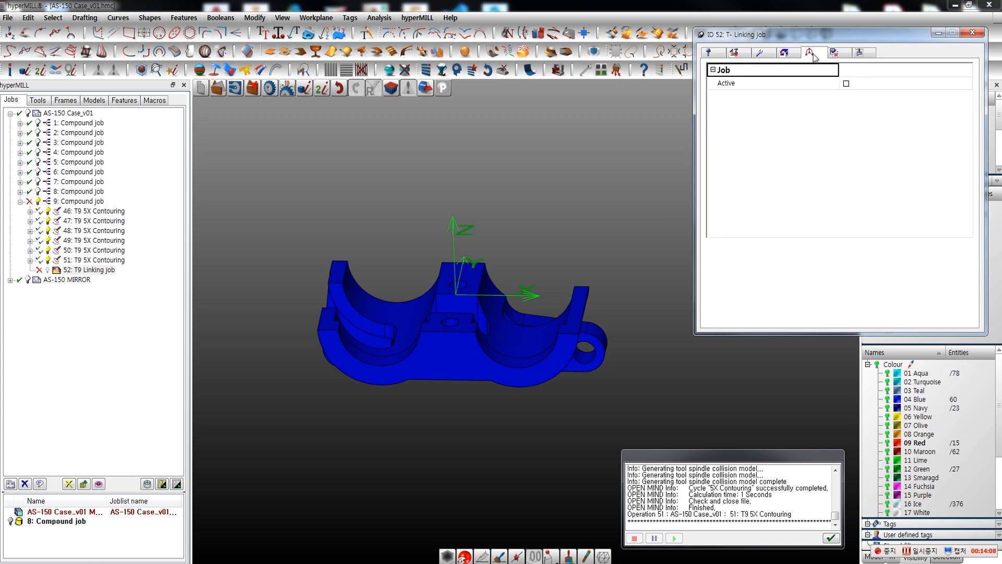
left_click(836, 53)
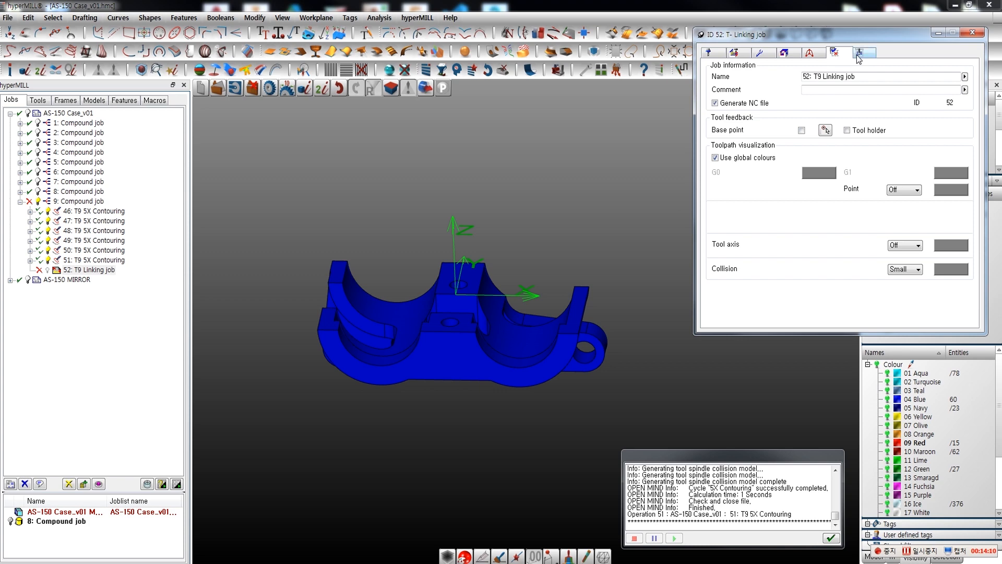
left_click(861, 53)
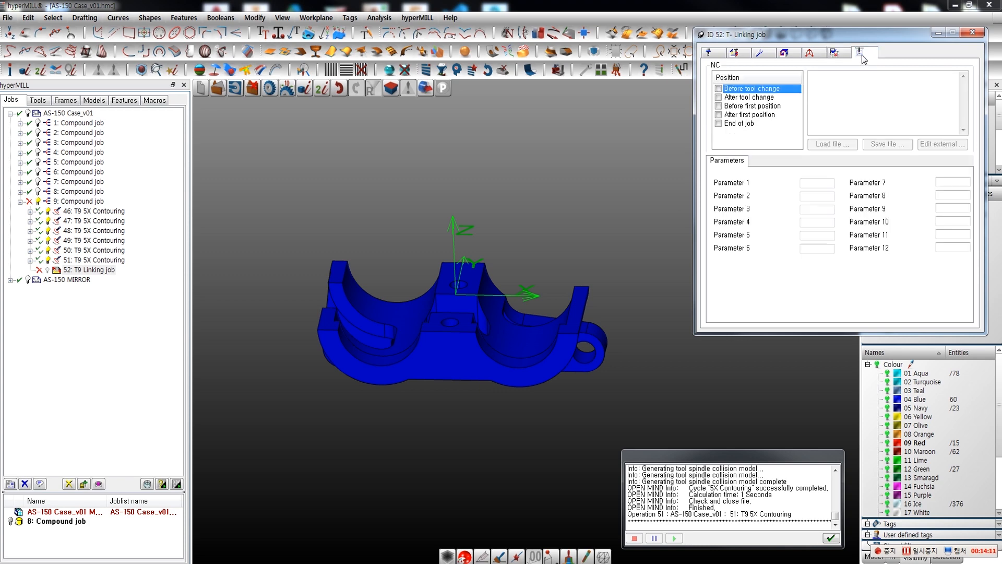
left_click(711, 53)
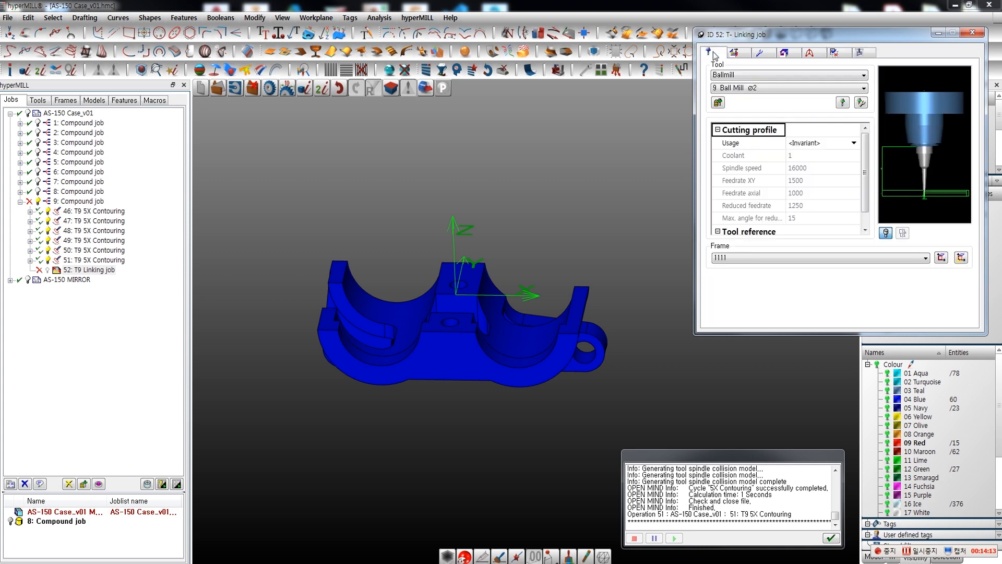
left_click(736, 53)
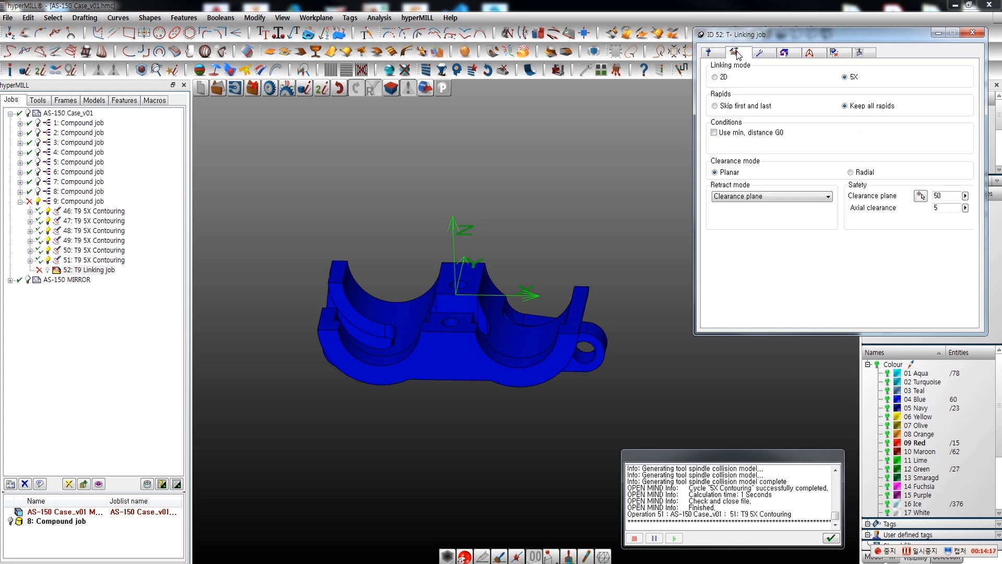
Set the linking job's retract mode to Clearance distance and enable High Speed rapid smoothing.
left_click(806, 201)
left_click(785, 212)
left_click(729, 290)
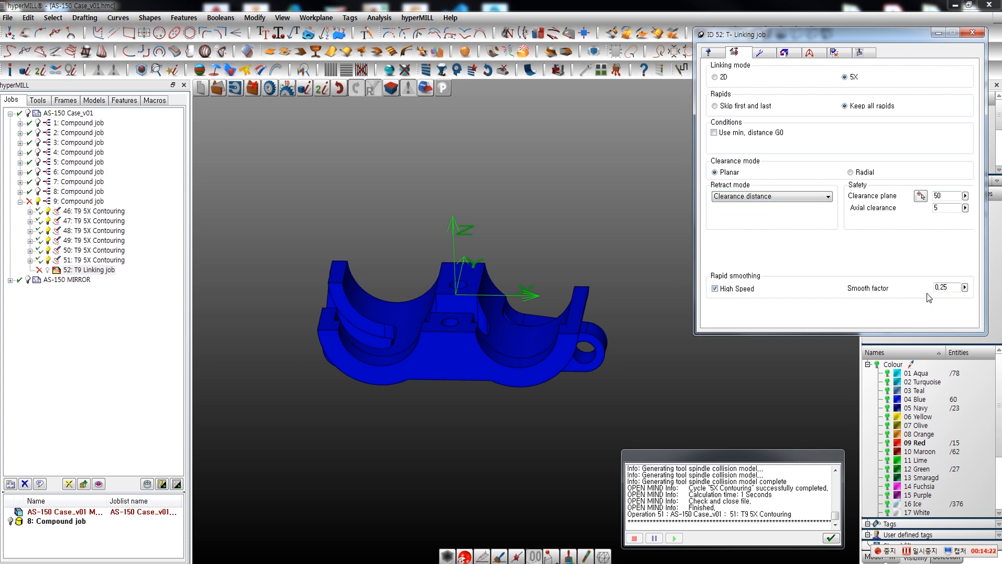
Try to calculate linking job 52 directly from its open job definition.
right_click(753, 37)
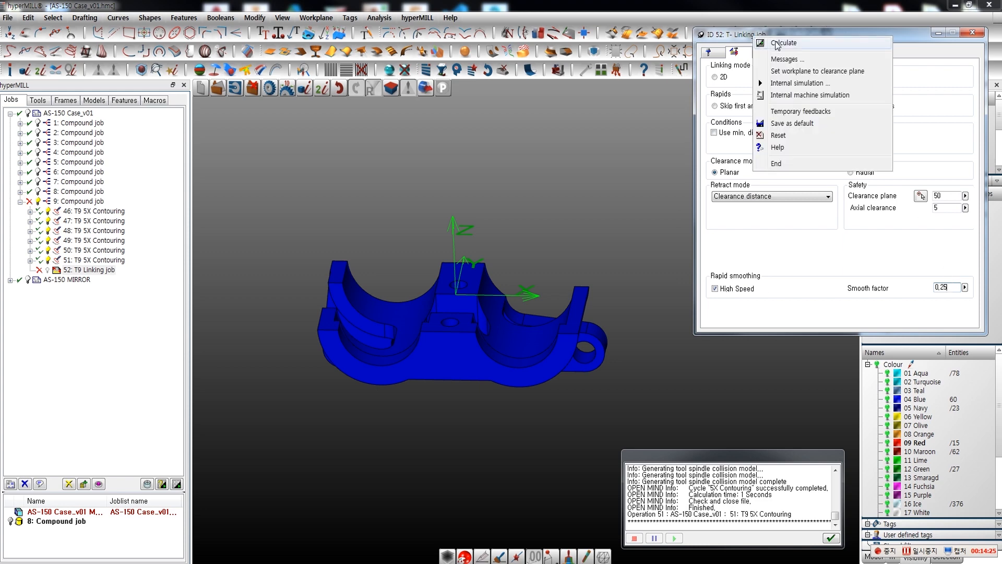
left_click(777, 44)
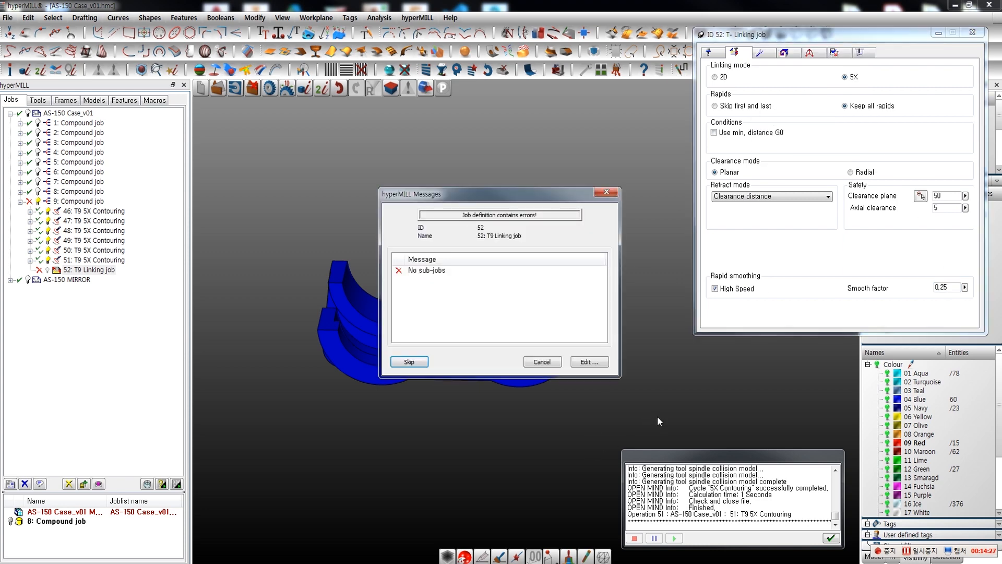
left_click(606, 193)
Move the six T9 5X Contouring jobs, 46 to 51, into linking job 52 as its sub-jobs.
double_click(118, 212)
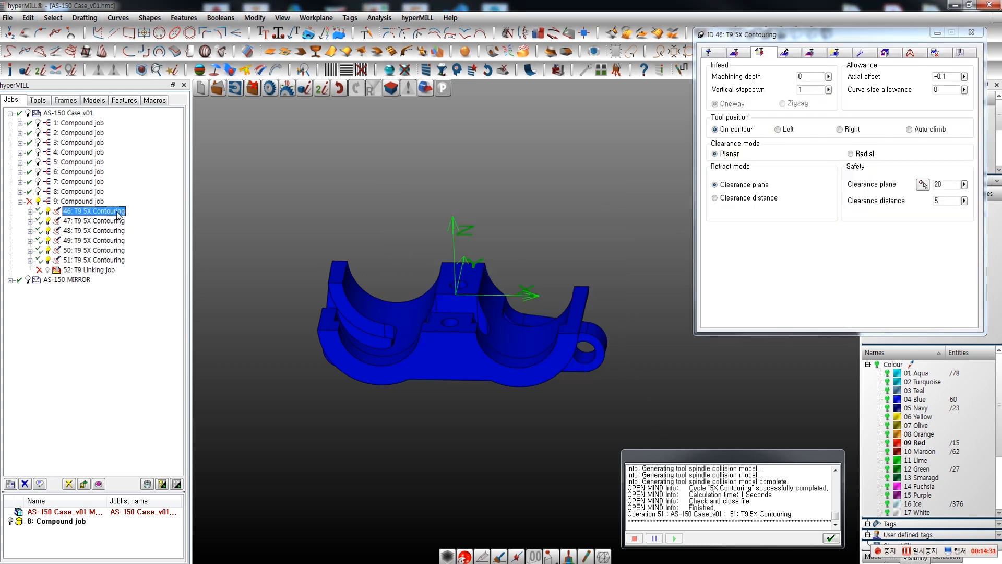
left_click(118, 261, "shift")
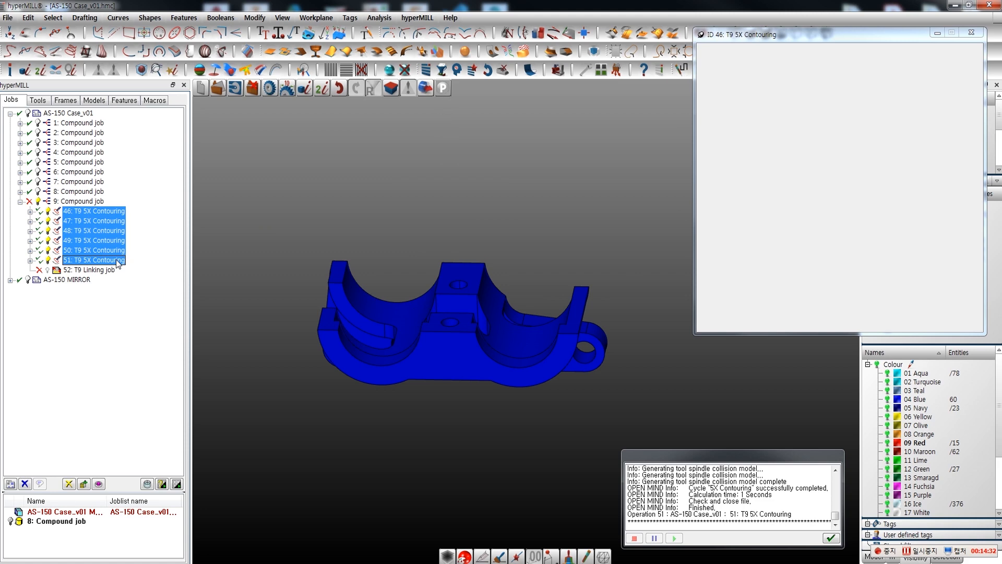
left_click_drag(106, 241, 105, 272)
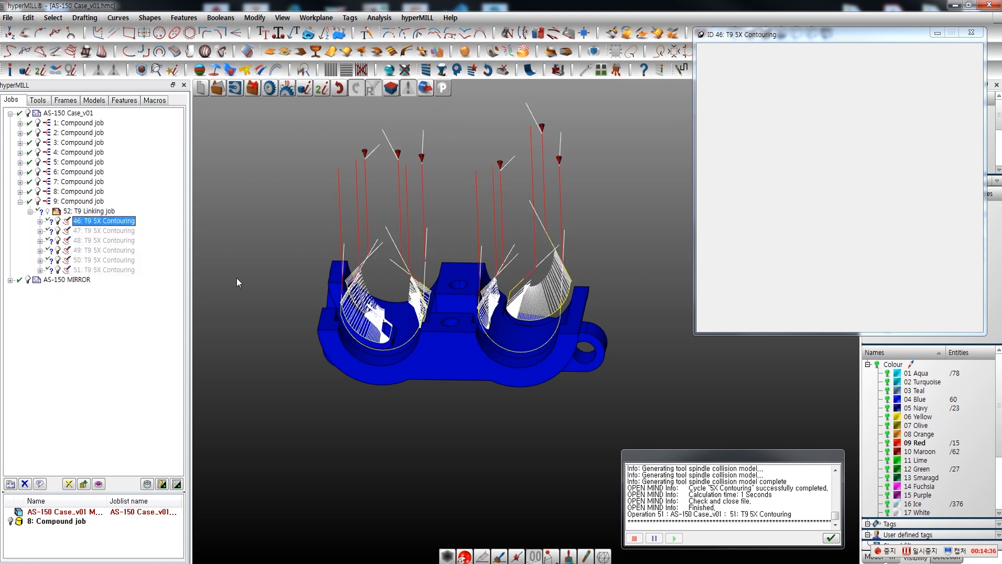
Calculate T9 Linking job 52 with its contouring sub-jobs.
left_click(109, 214)
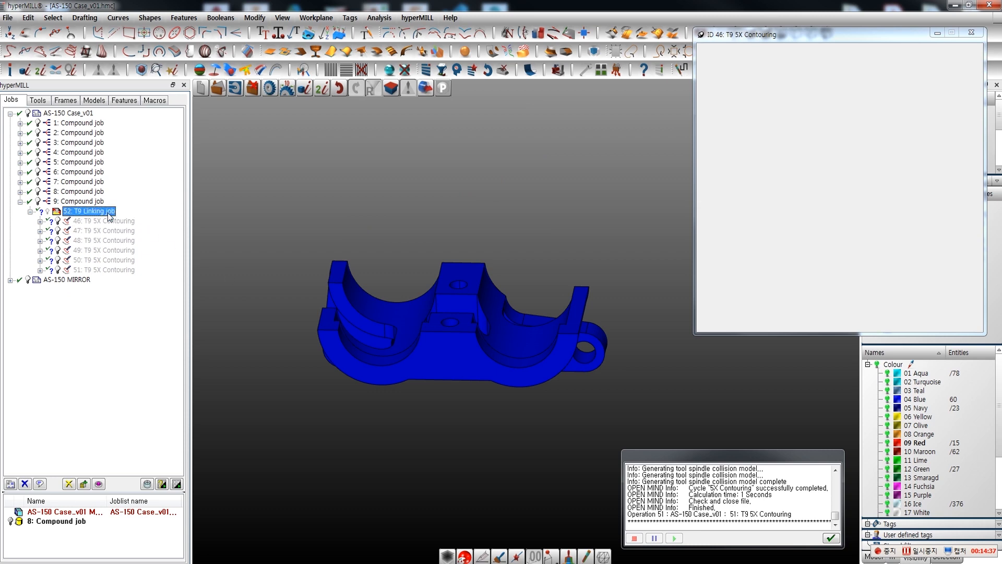
right_click(110, 215)
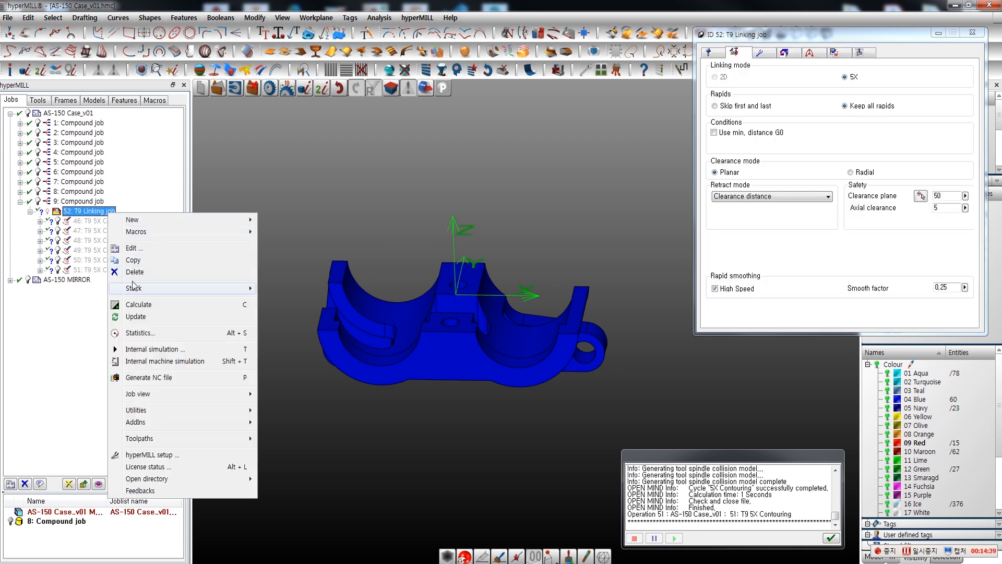
left_click(142, 305)
left_click(557, 329)
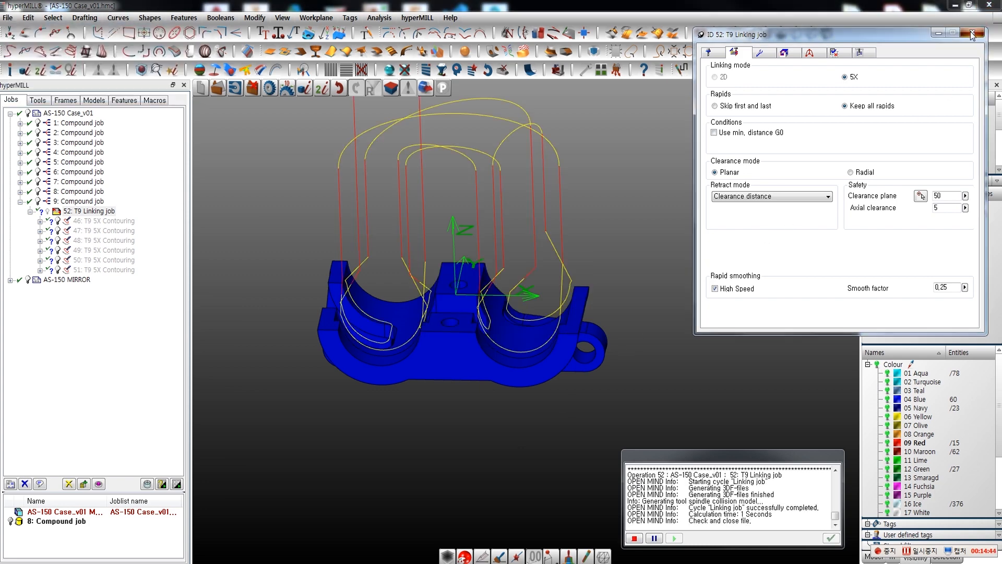
Show the 45150, 47085 and lug layers around the part and view the whole clamping setup with the linked toolpath.
middle_click_drag(668, 313, 673, 279)
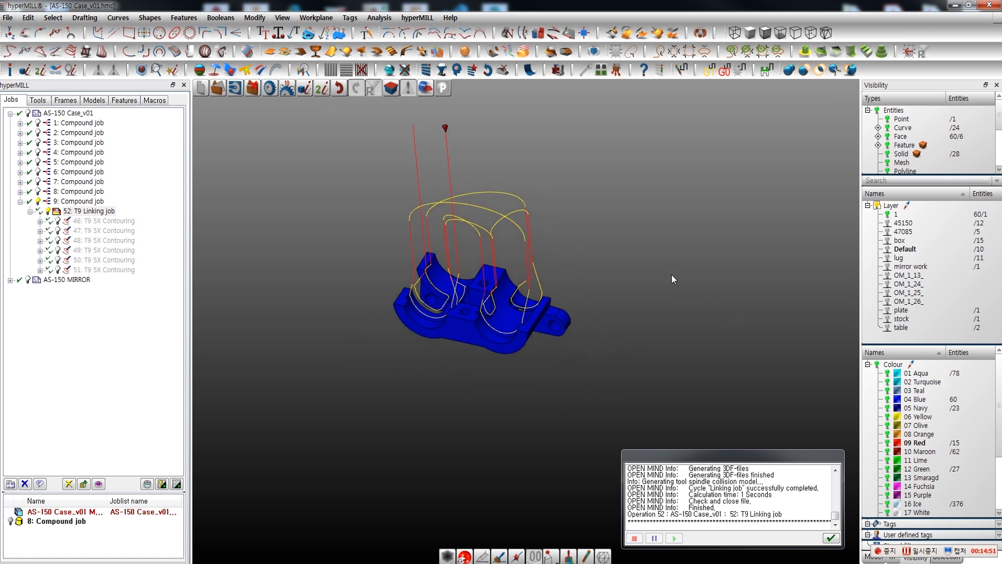
left_click(887, 223)
left_click(888, 231)
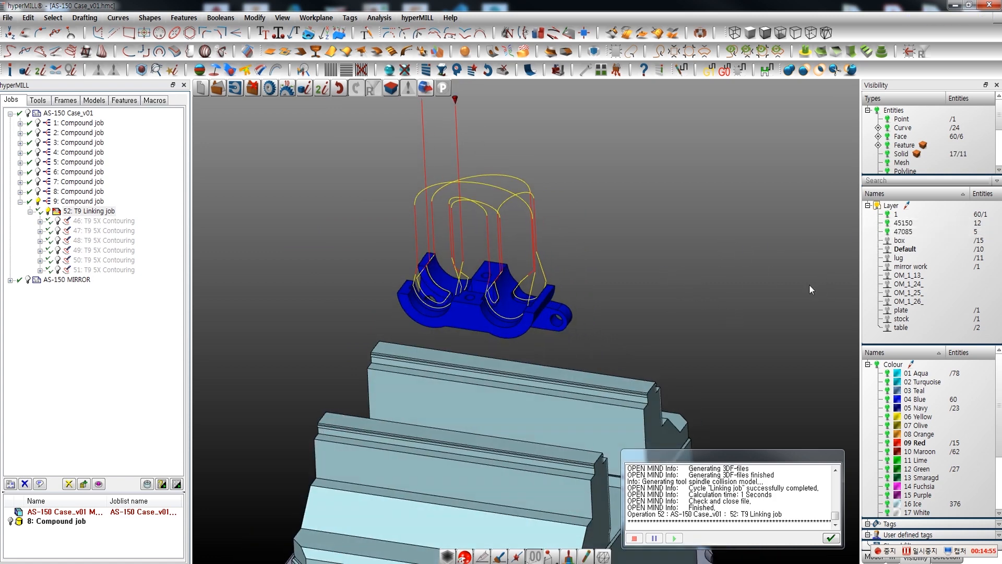
left_click(888, 259)
middle_click_drag(773, 233, 719, 208)
scroll(516, 215, "down", 4)
scroll(515, 218, "down", 3)
middle_click_drag(590, 261, 650, 293)
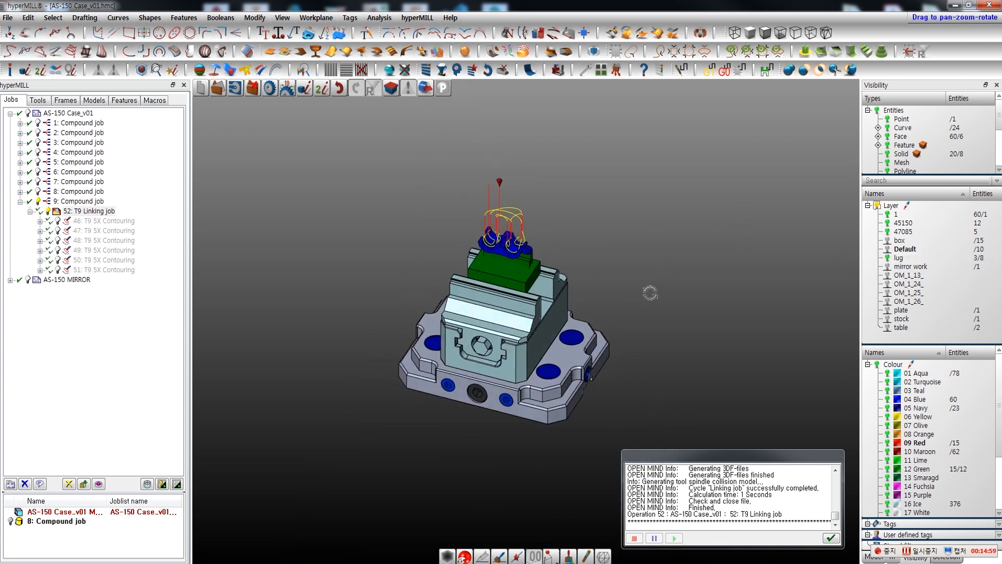
Dismiss the calculation log and play the internal simulation of T9 Linking job 52, viewing the tool close to the part.
left_click(829, 538)
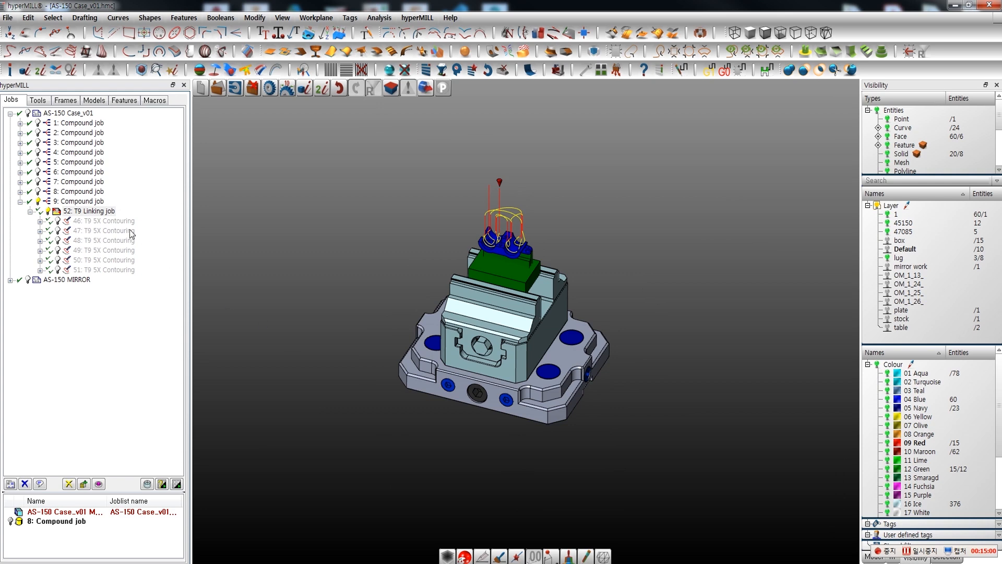
right_click(96, 218)
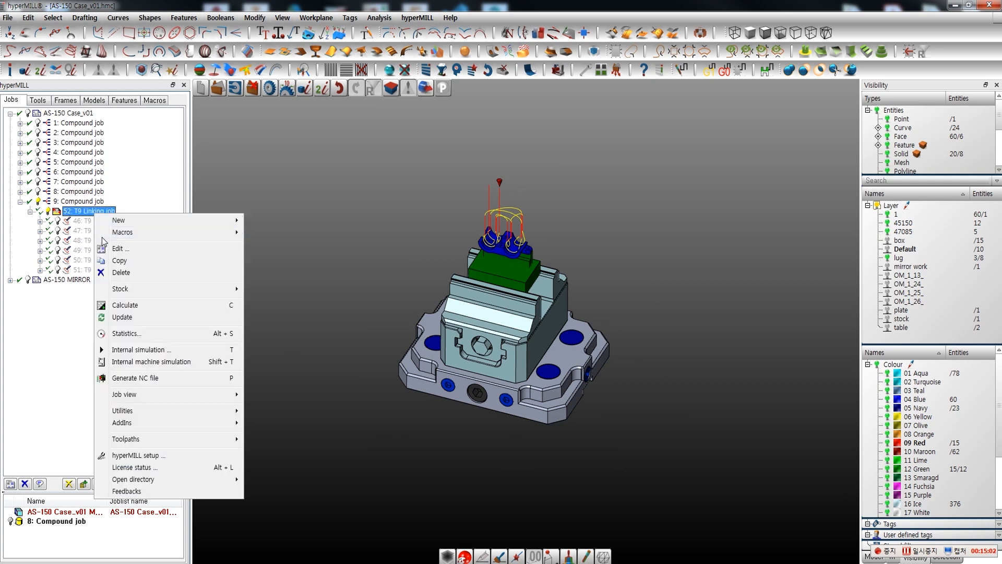
left_click(130, 348)
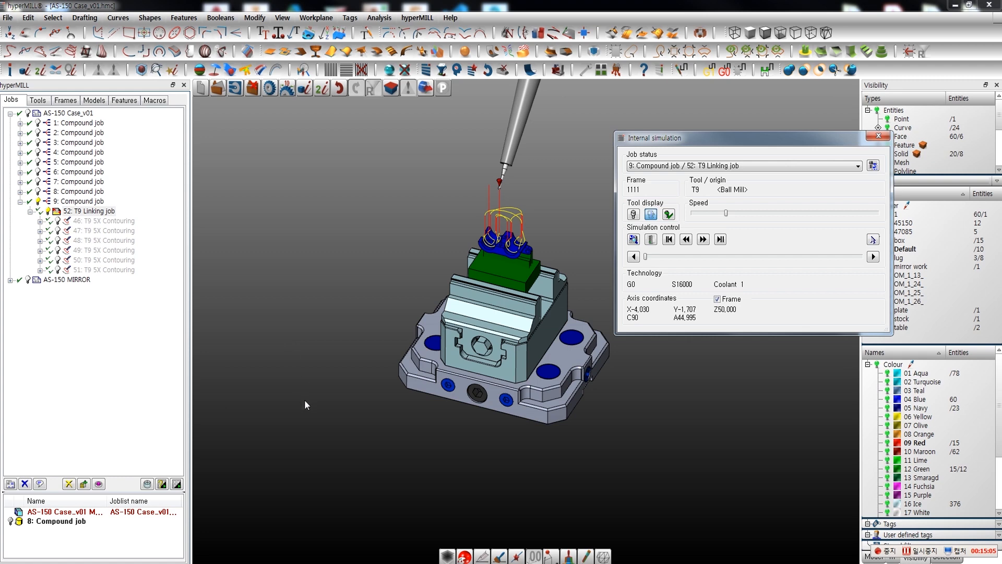
scroll(441, 452, "up", 2)
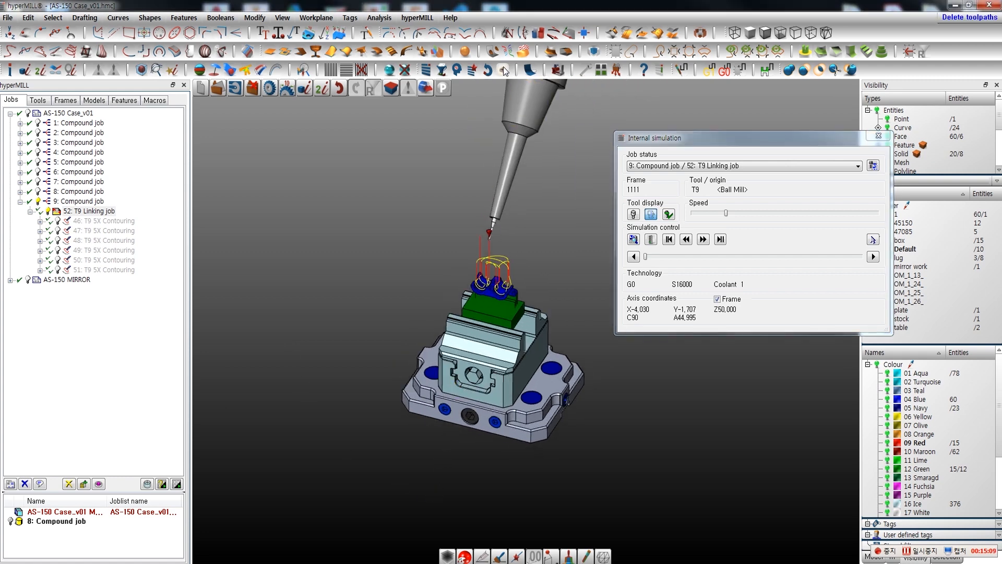
left_click(674, 153)
left_click(703, 239)
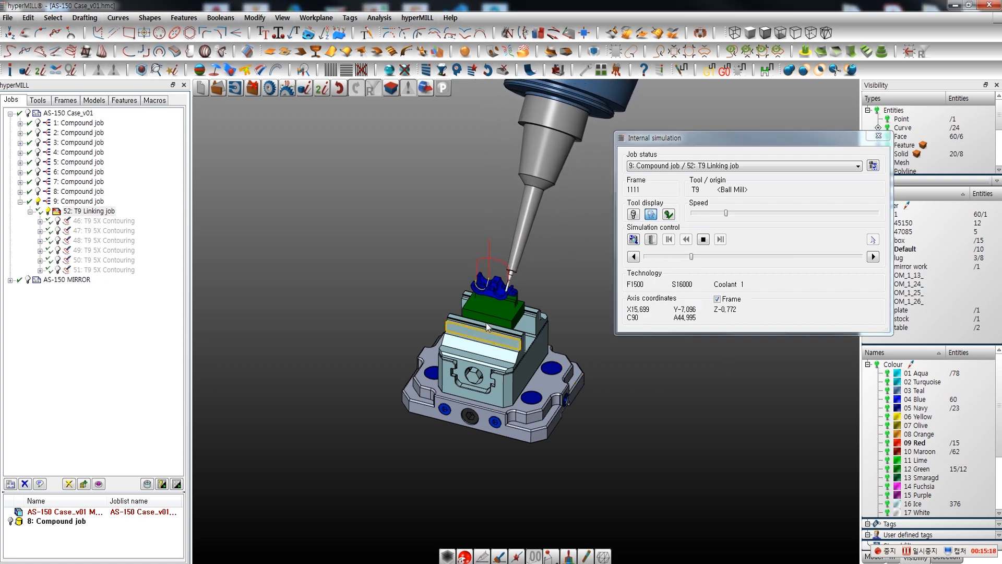
scroll(487, 322, "up", 10)
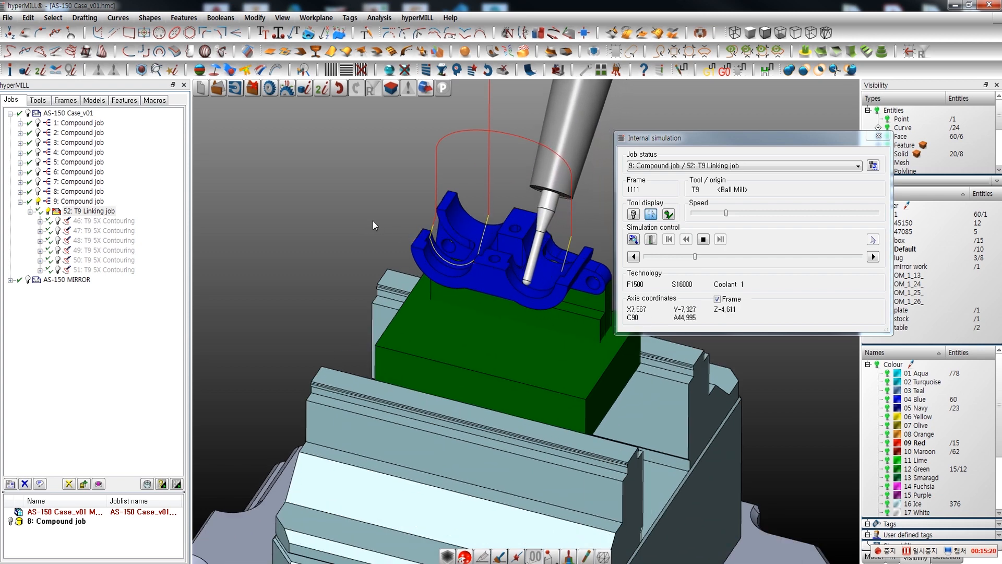
Hide the obstructing machine head, watch the linking job's internal simulation to its end, and close the simulation.
left_click_drag(705, 138, 791, 82)
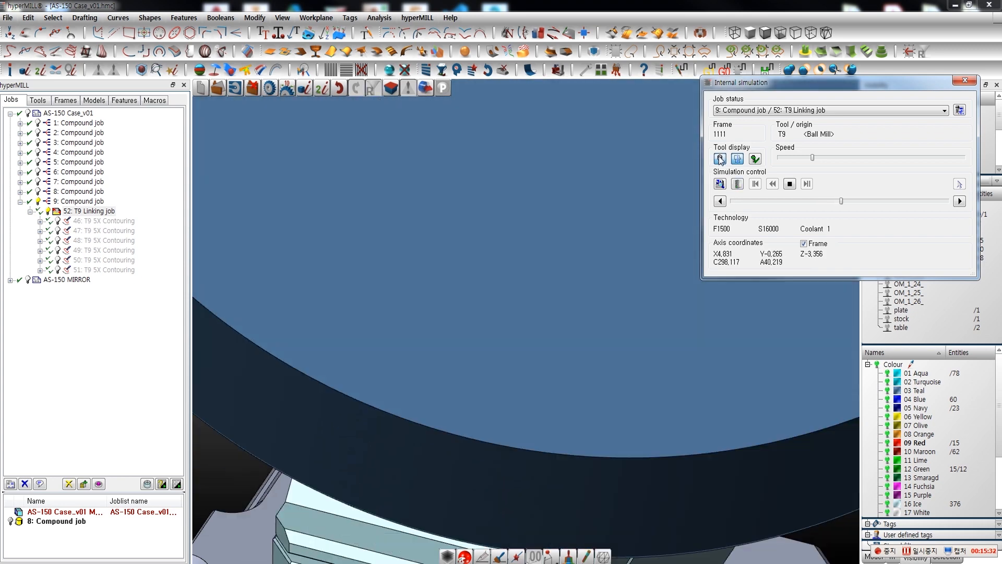
left_click(720, 159)
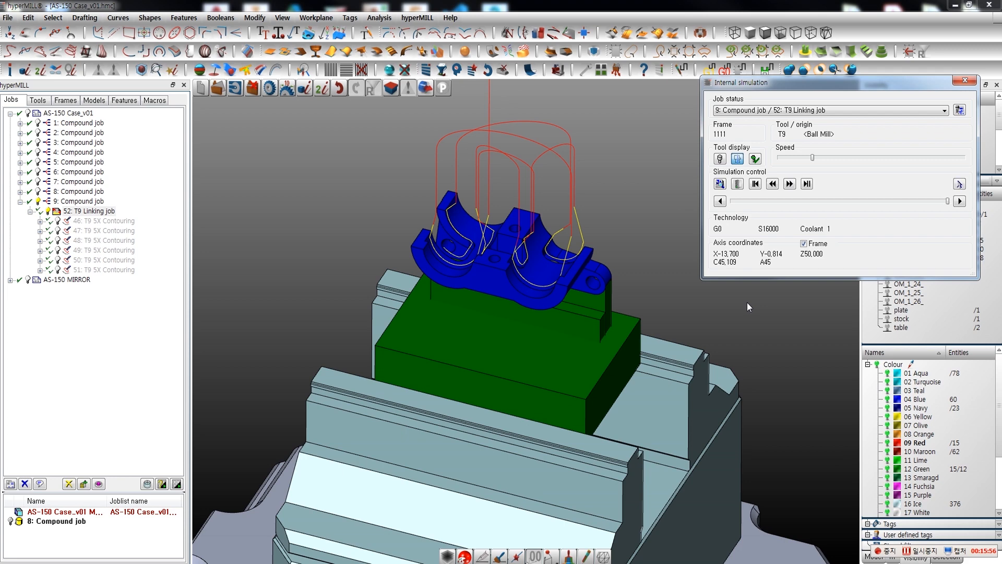
left_click(964, 82)
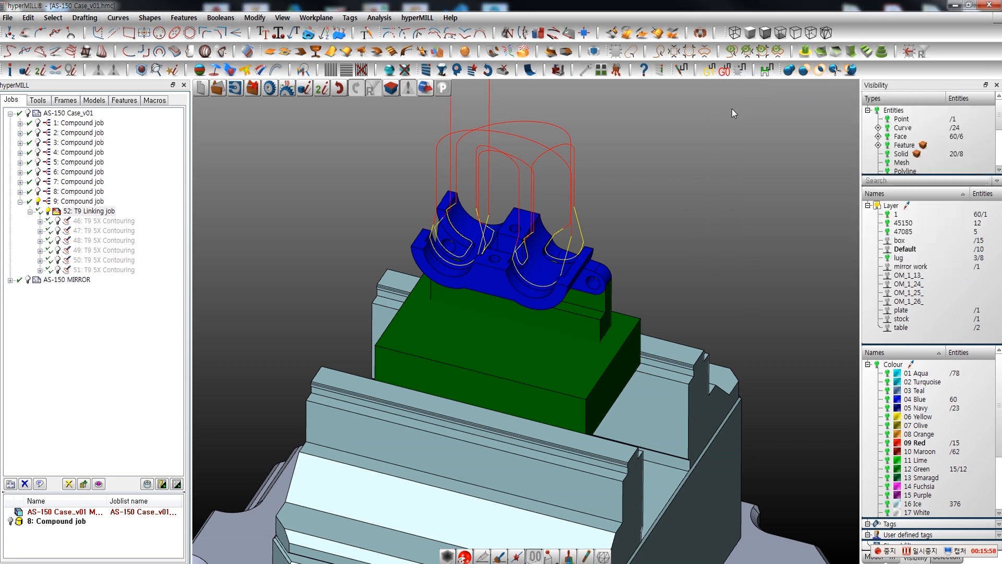
Clear the displayed toolpaths and open the internal machine simulation for compound job 9.
left_click(505, 70)
scroll(484, 312, "down", 5)
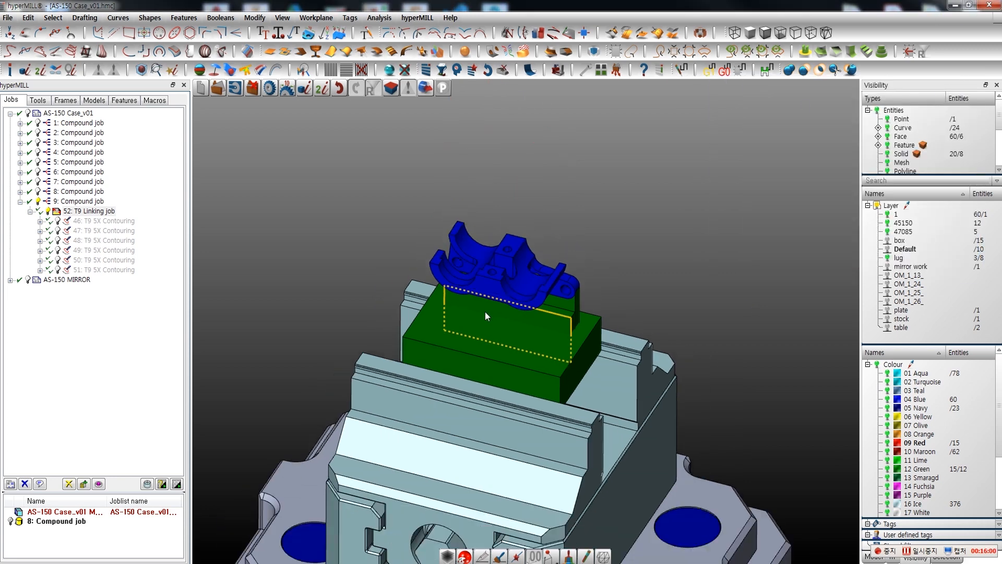
right_click(96, 202)
left_click(196, 349)
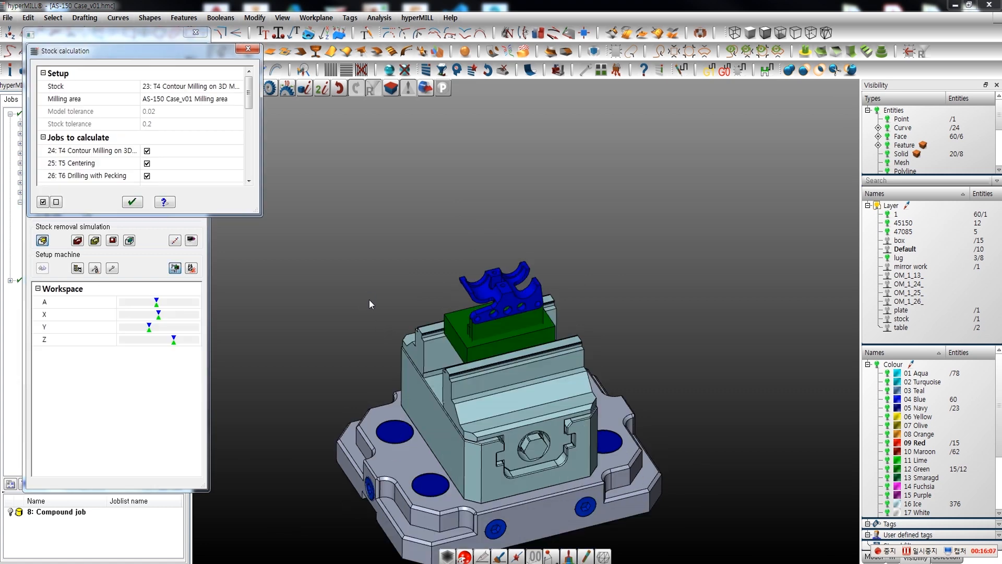
Deselect the jobs to calculate, choose 8: Compound job as the machine simulation's stock, and confirm the stock calculation.
left_click(173, 87)
left_click(172, 87)
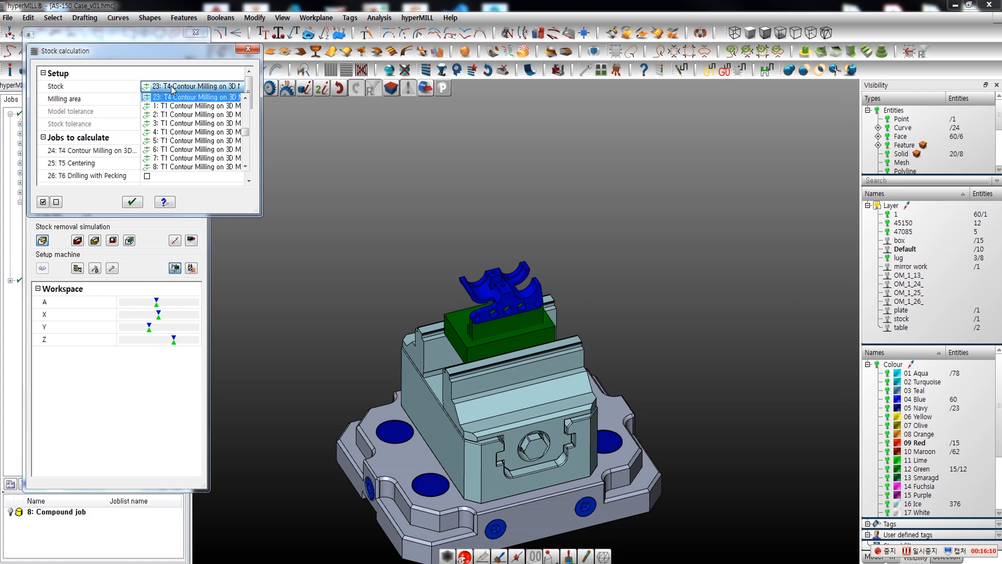
scroll(174, 125, "down", 10)
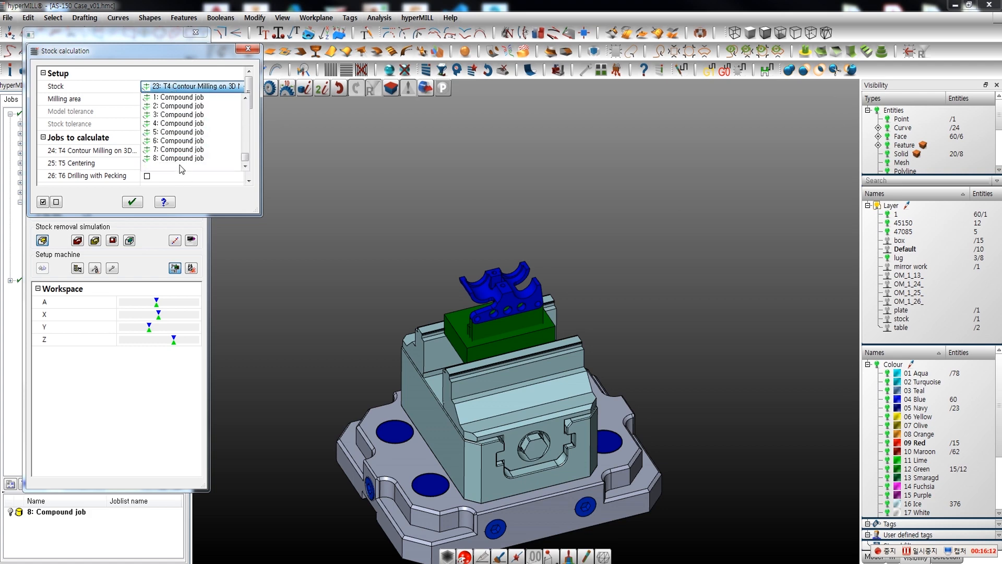
left_click(180, 159)
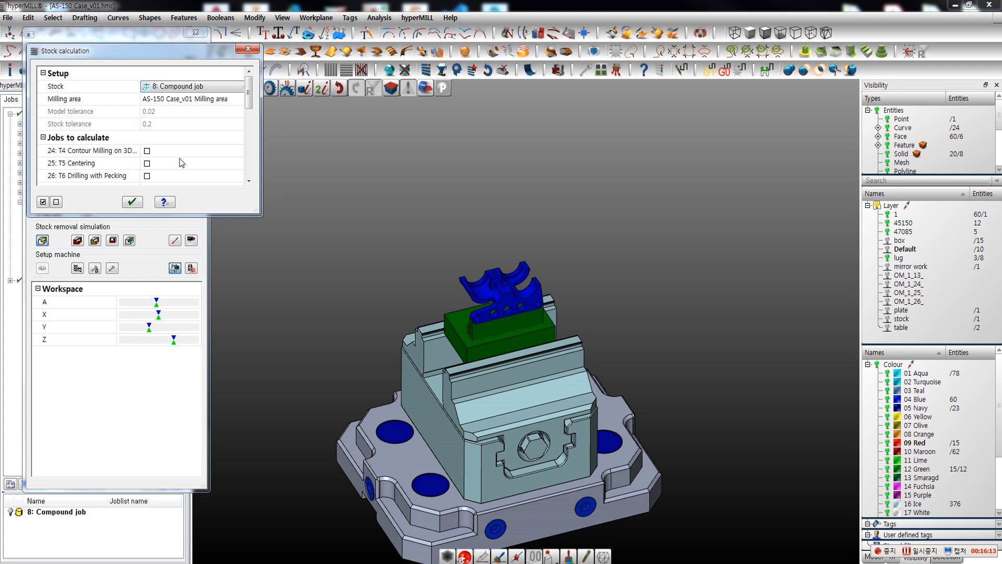
left_click(132, 202)
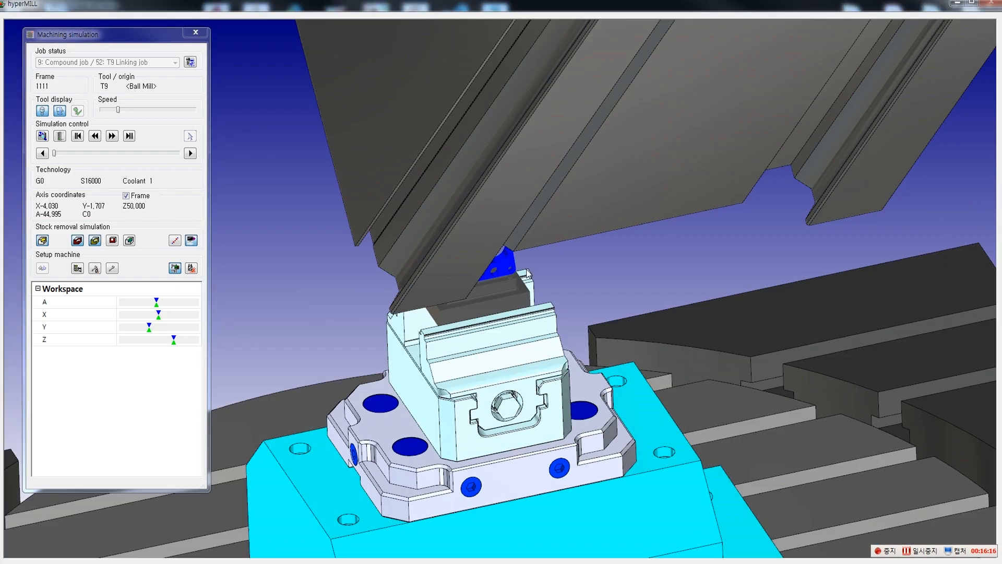
Play the machine simulation of T9 Linking job 52 to its end, viewing the ball mill and the whole rotary table.
middle_click_drag(527, 272, 479, 305)
left_click(79, 243)
scroll(651, 301, "down", 4)
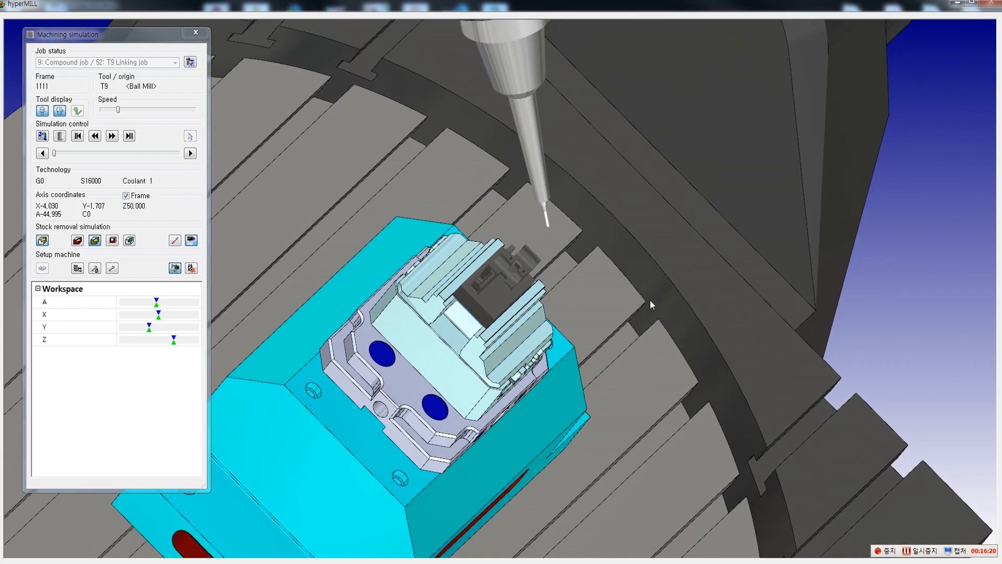
scroll(653, 305, "down", 3)
middle_click_drag(652, 305, 647, 472)
left_click(112, 136)
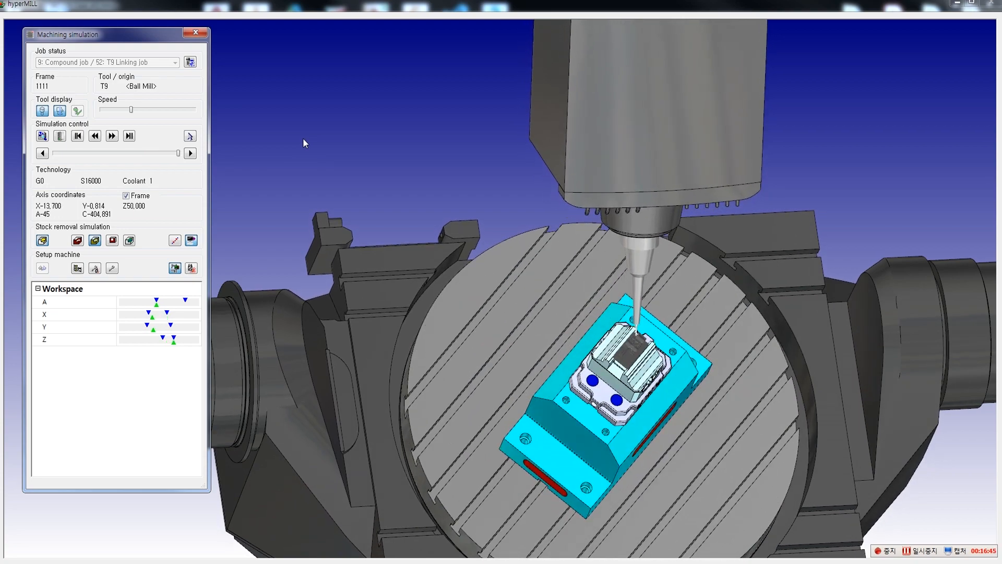
Restart the linking job's machine simulation, watch it to the end close to the clamped part, and close the simulation.
left_click(649, 439)
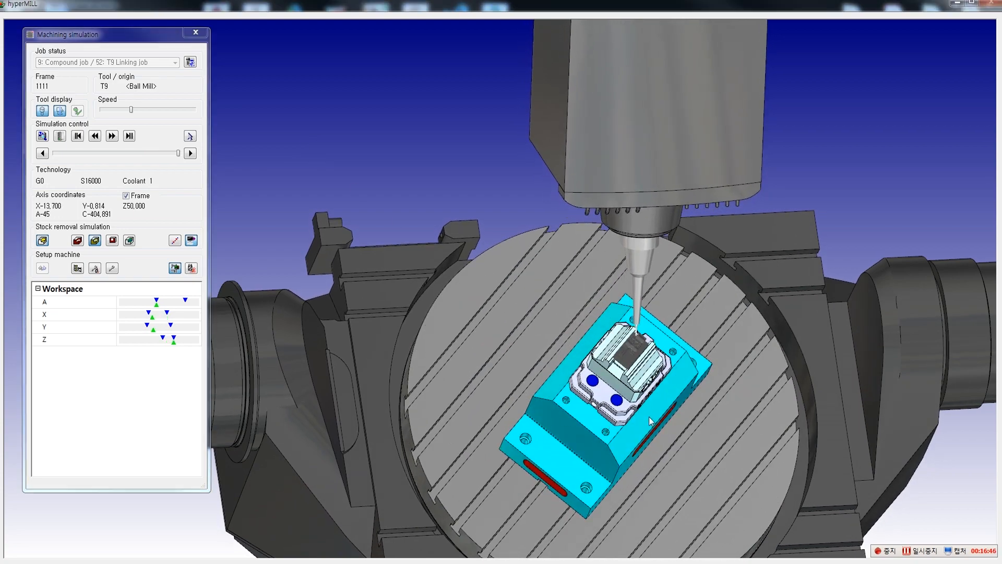
scroll(649, 421, "up", 5)
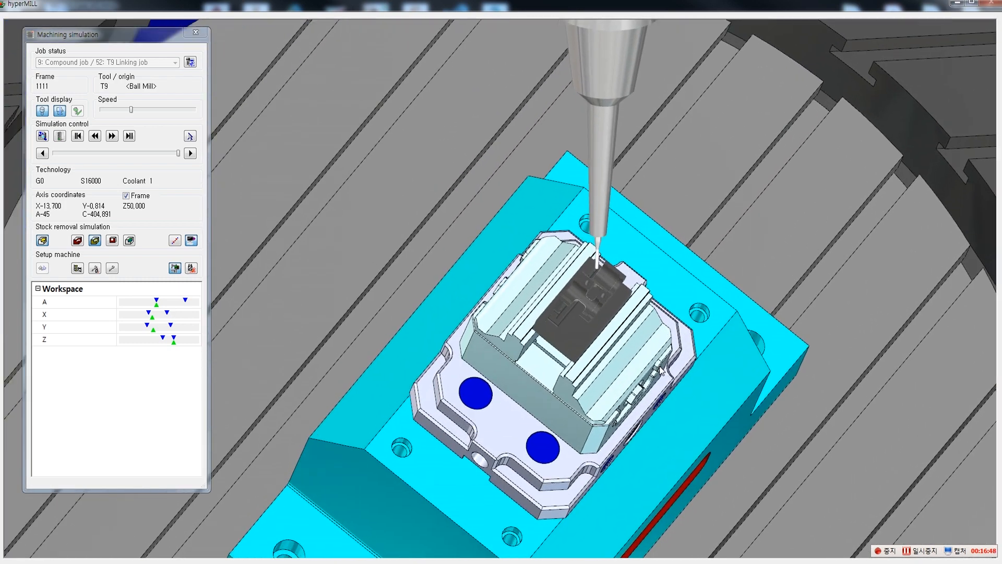
scroll(662, 371, "up", 4)
left_click(92, 179)
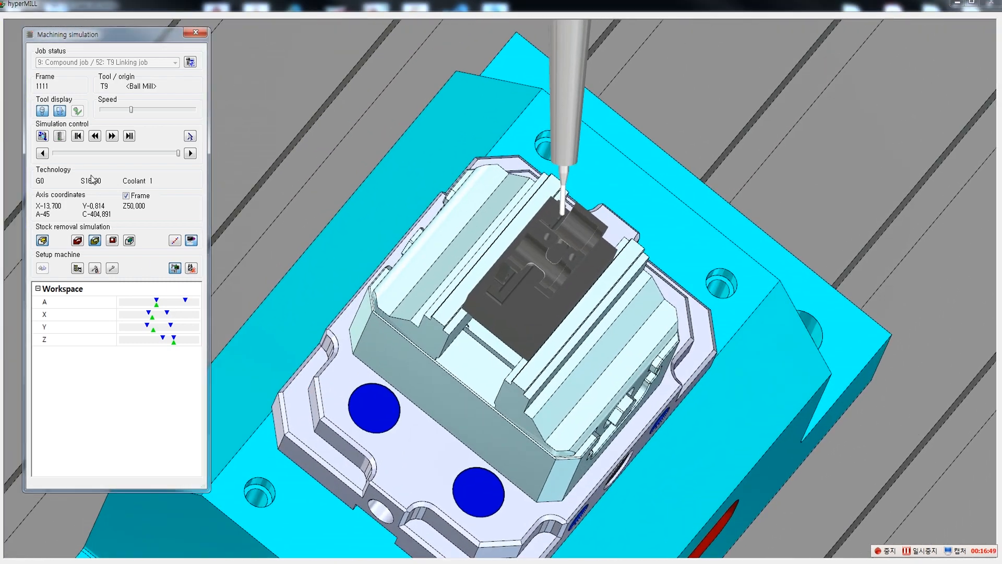
left_click(77, 137)
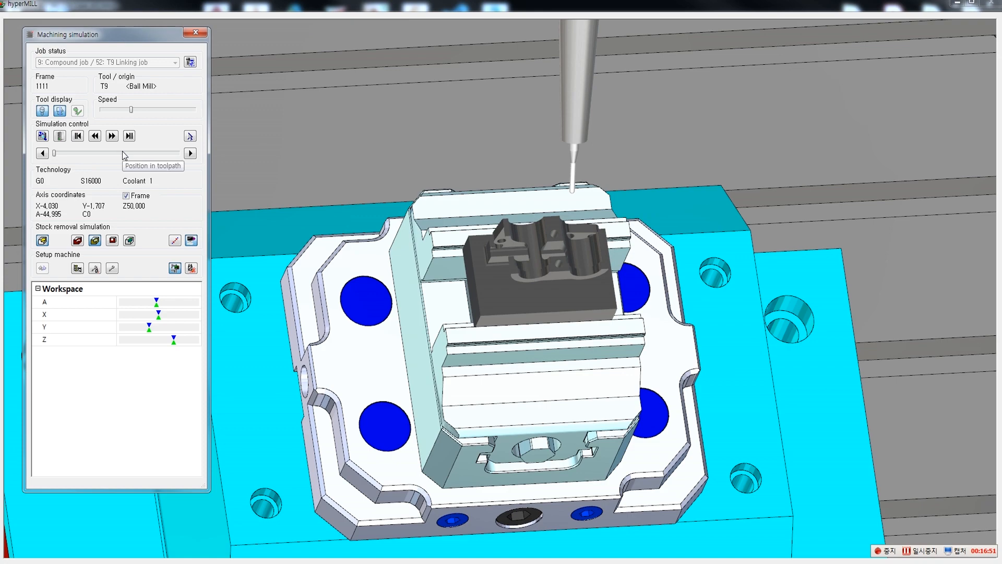
left_click(112, 137)
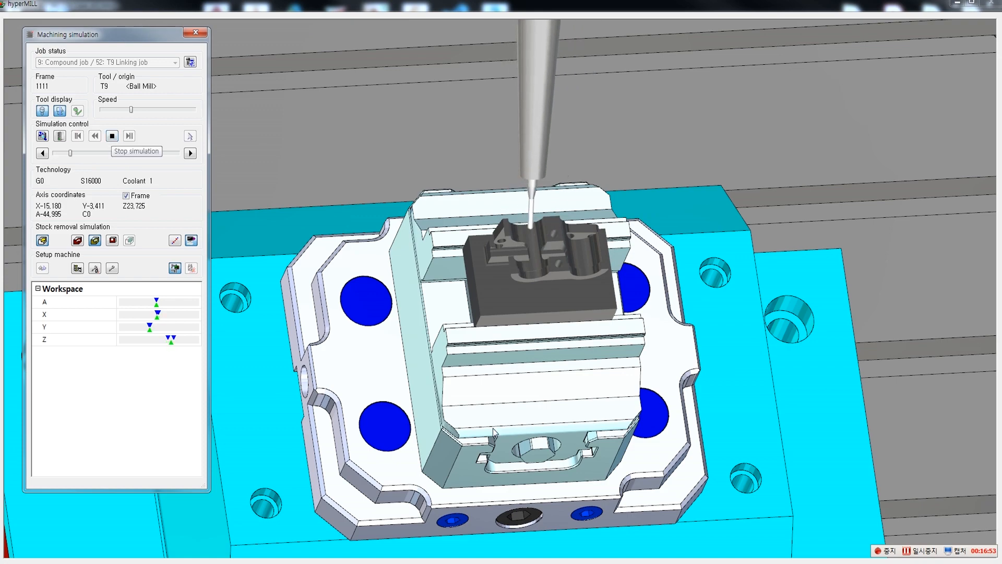
middle_click_drag(555, 450, 573, 555)
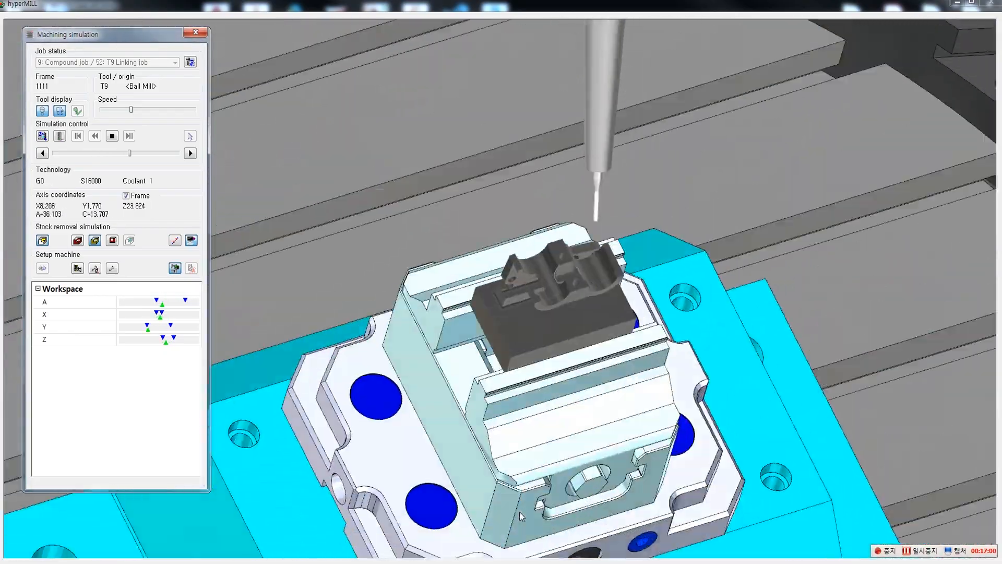
scroll(625, 340, "down", 4)
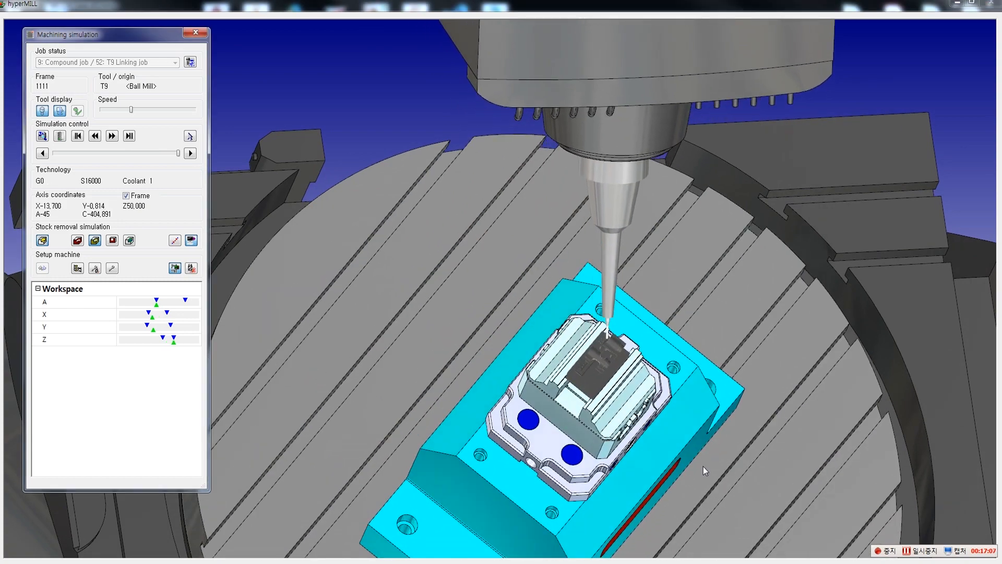
left_click(199, 34)
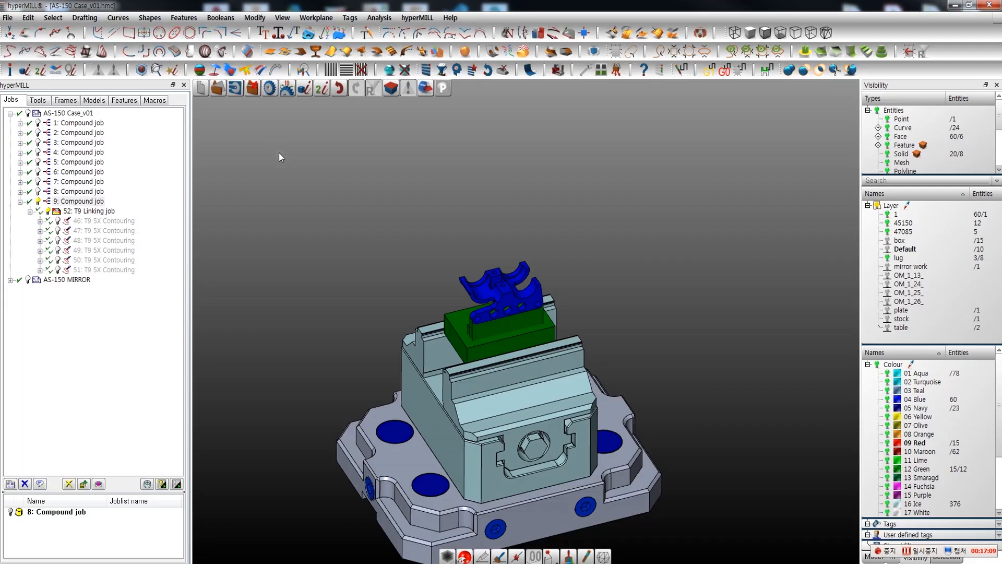